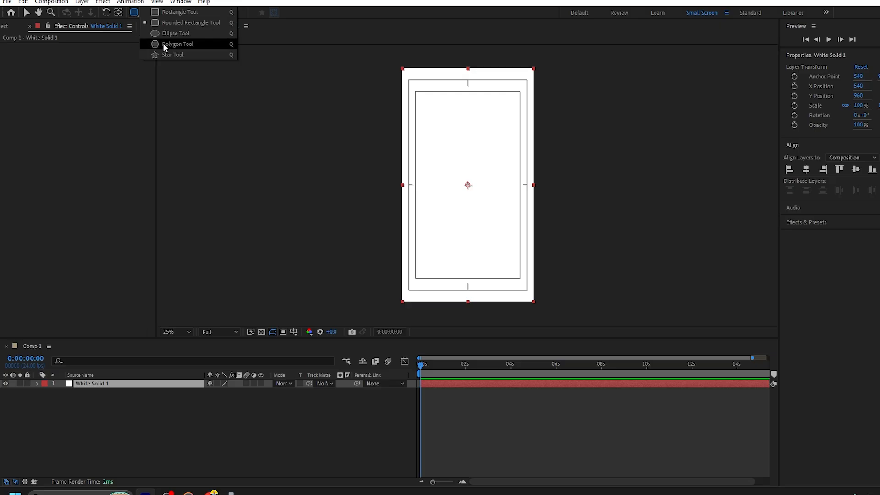
left_click(192, 34)
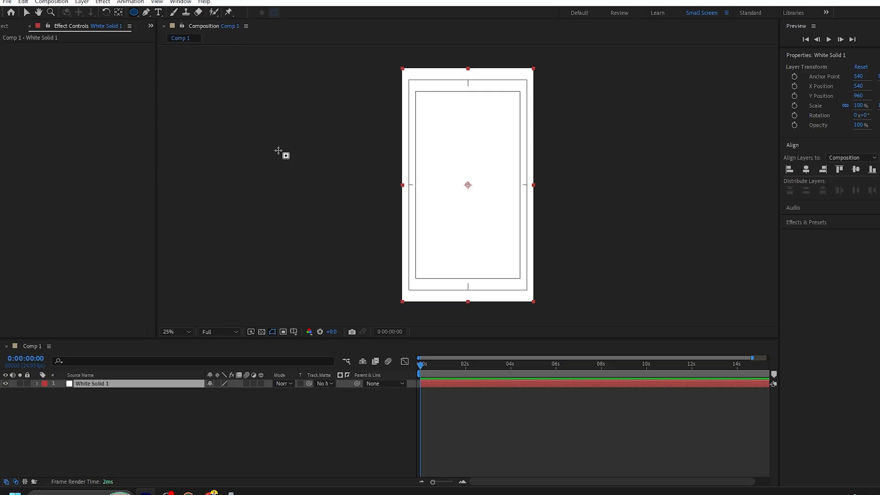
left_click_drag(451, 164, 491, 203)
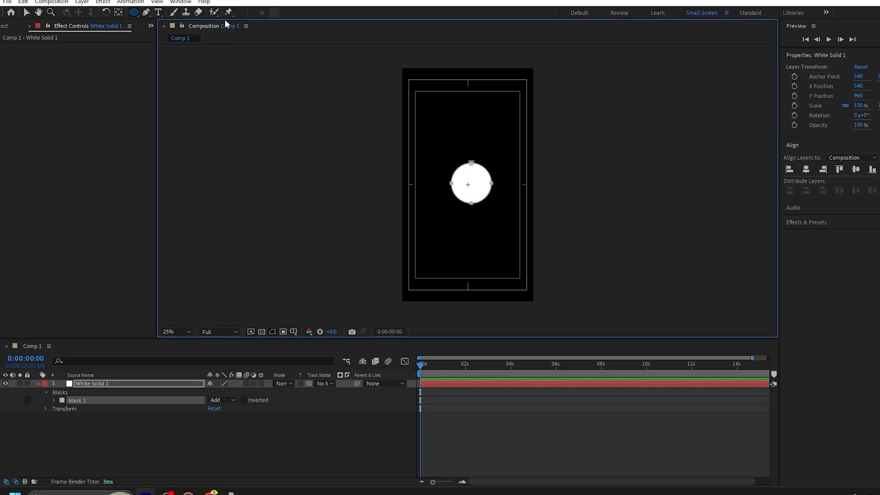
left_click(88, 416)
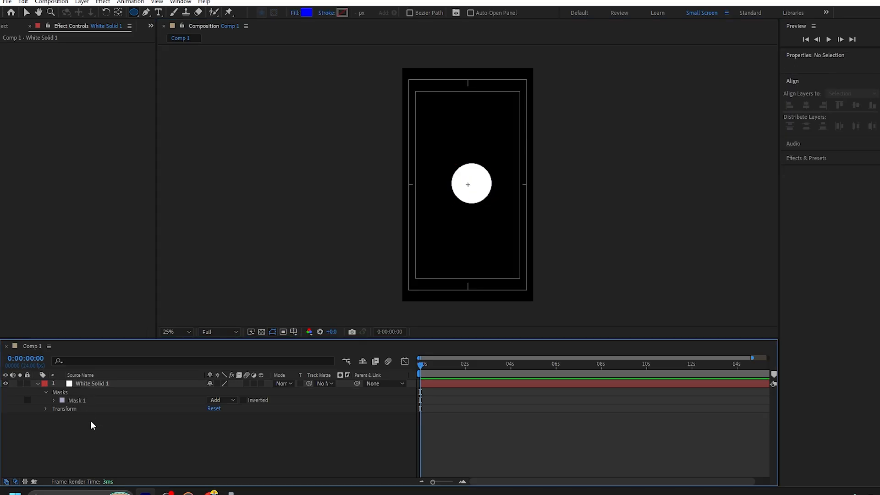
key("ctrl+z")
Draw a circle about 492 px wide as a new shape layer and recolour its radial gradient's 0.5% colour stop to 4C50FF
left_click_drag(431, 171, 491, 230)
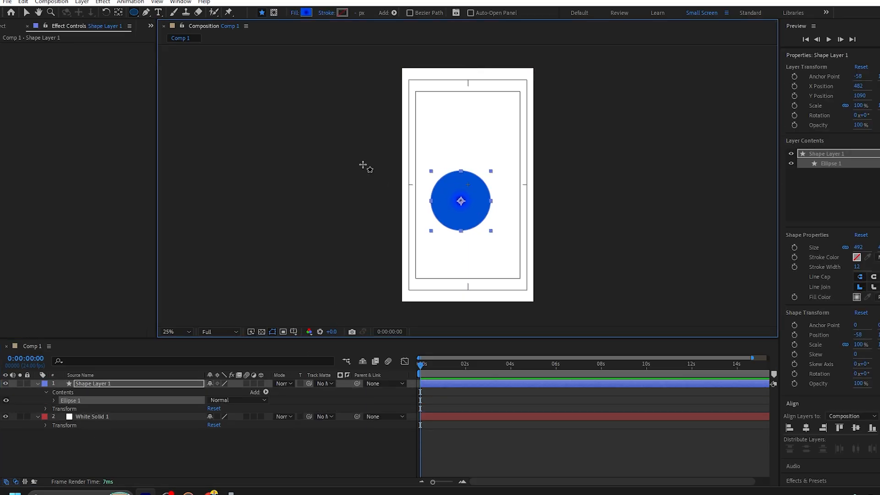
left_click(306, 13)
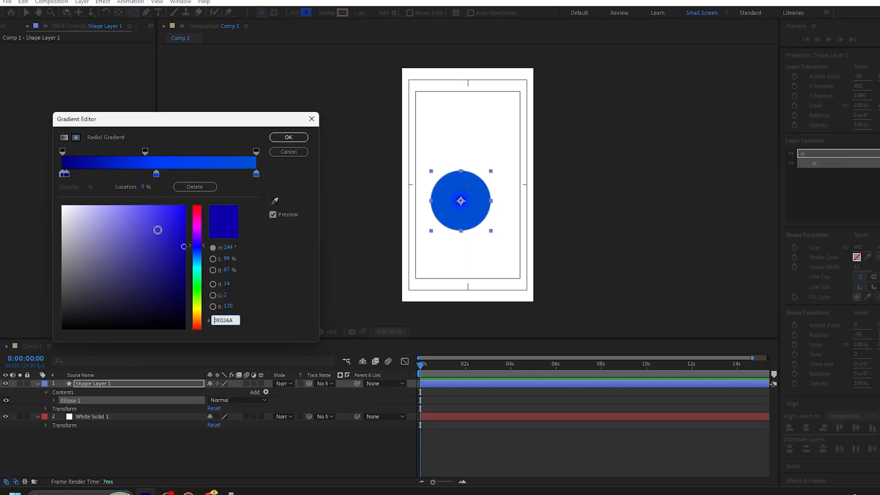
left_click(62, 177)
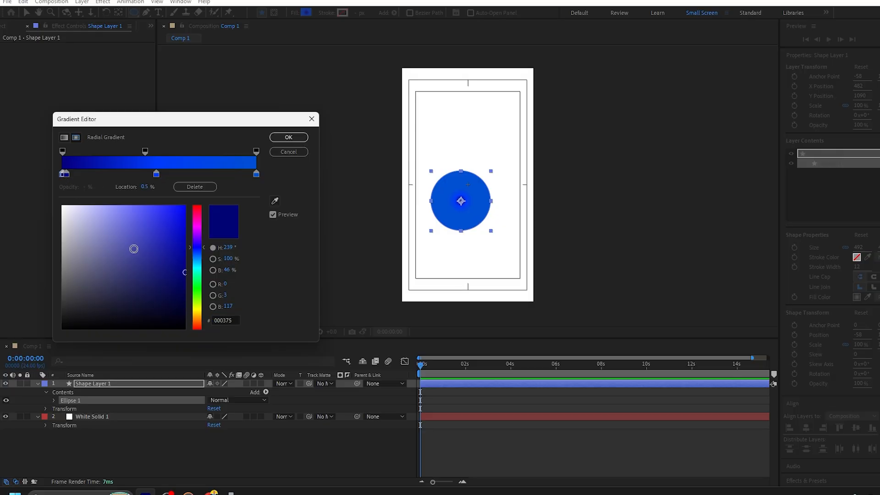
left_click_drag(183, 258, 149, 135)
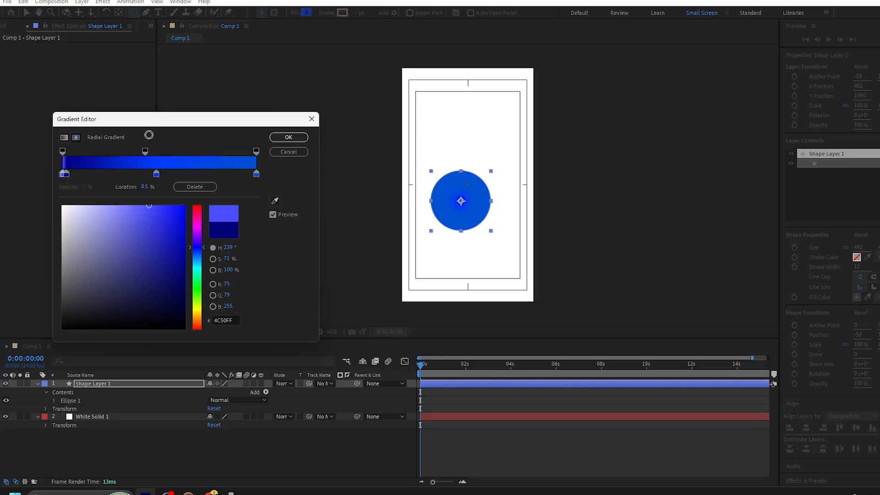
left_click(288, 138)
left_click(312, 455)
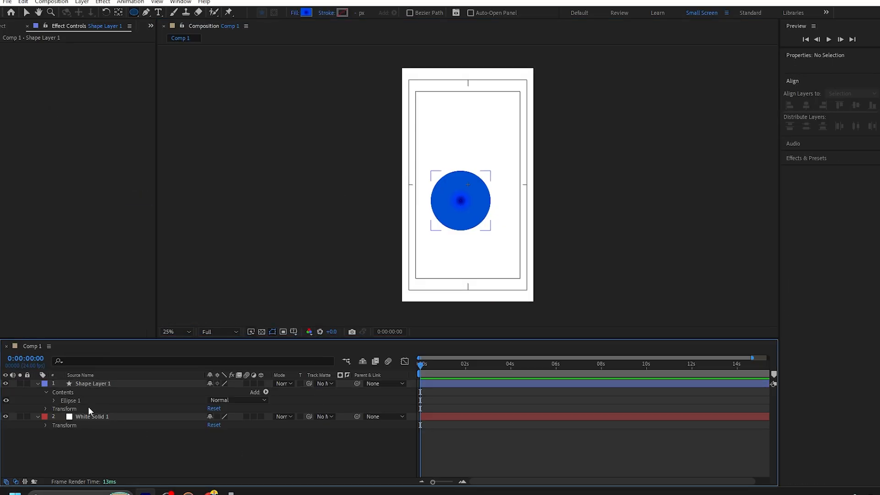
Centre the circle in the composition and shift its radial gradient's centre point sideways towards the circle's edge
left_click(109, 384)
key("u")
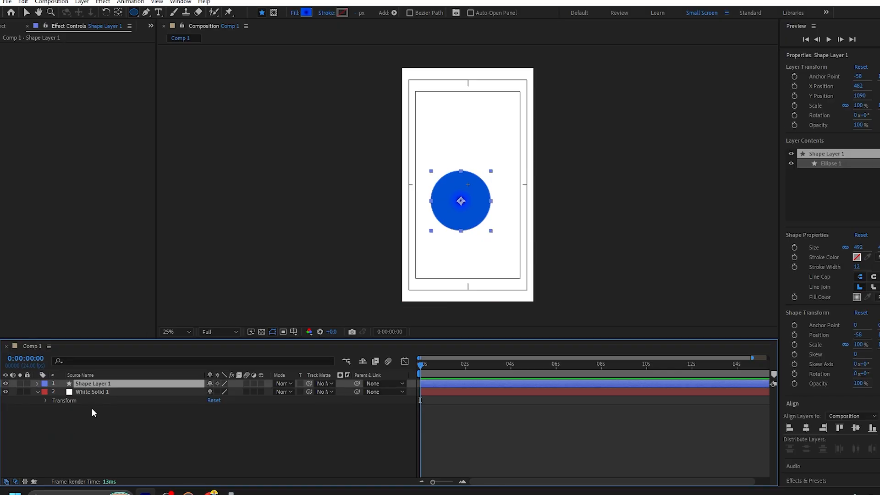
key("v")
left_click(476, 202)
left_click_drag(472, 201, 489, 201)
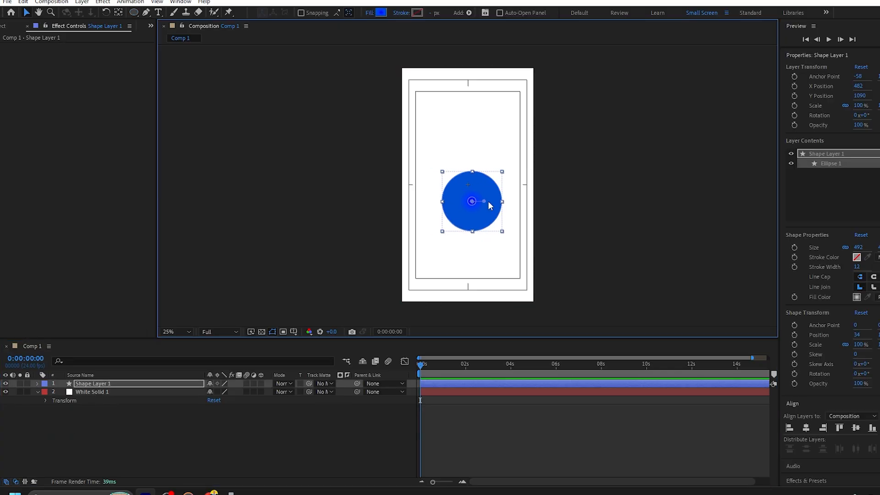
key("ctrl+z")
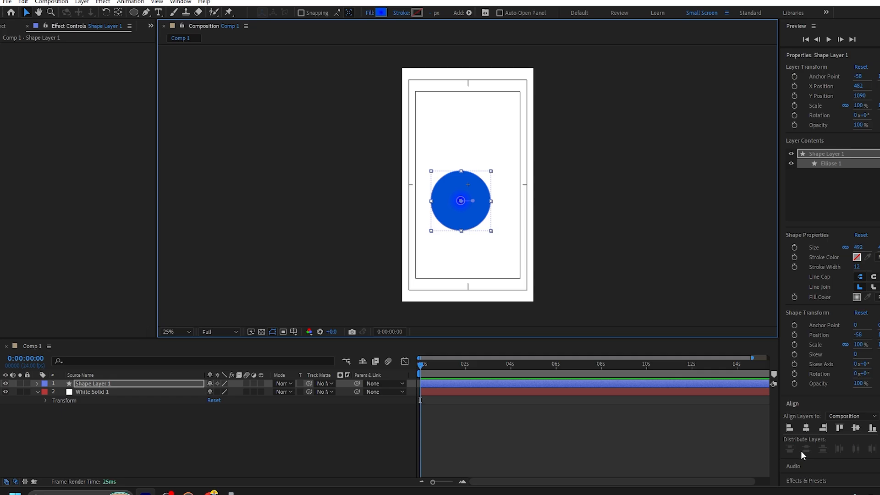
left_click(806, 427)
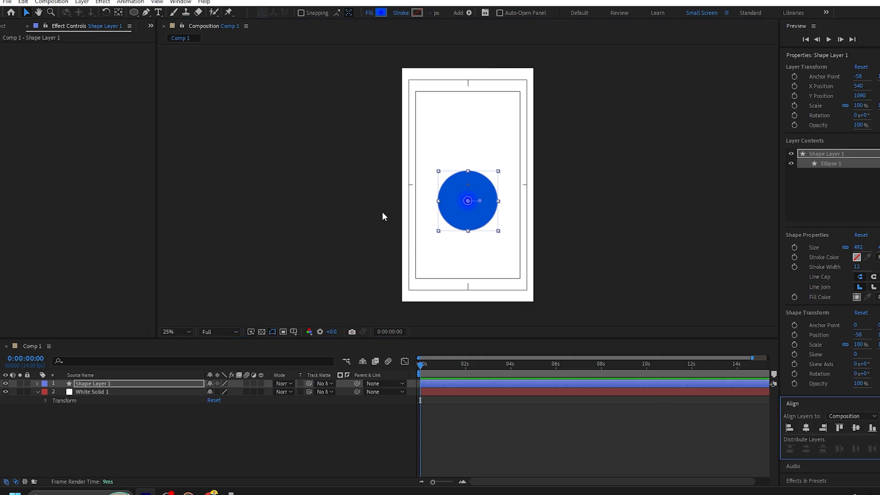
left_click_drag(470, 214, 550, 183)
Add the expression time*200 to the rotation of the circle's shape layer and preview the animation
left_click(108, 385)
key("r")
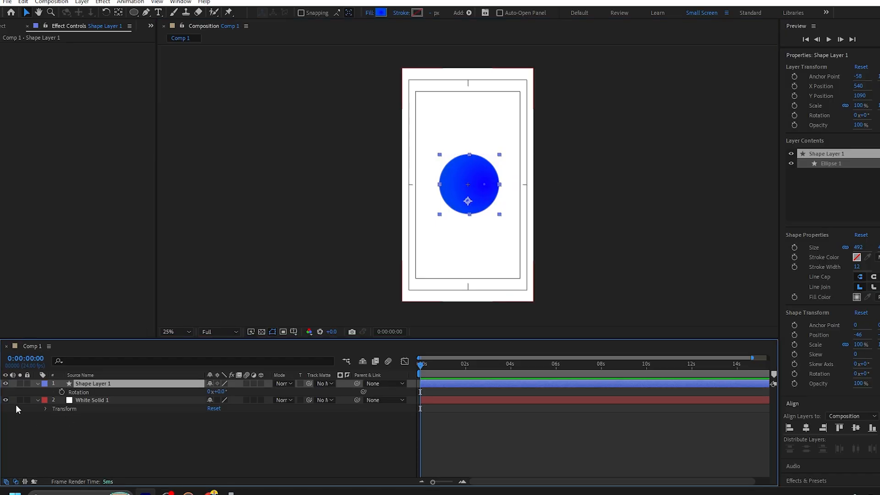
left_click(62, 393, "alt")
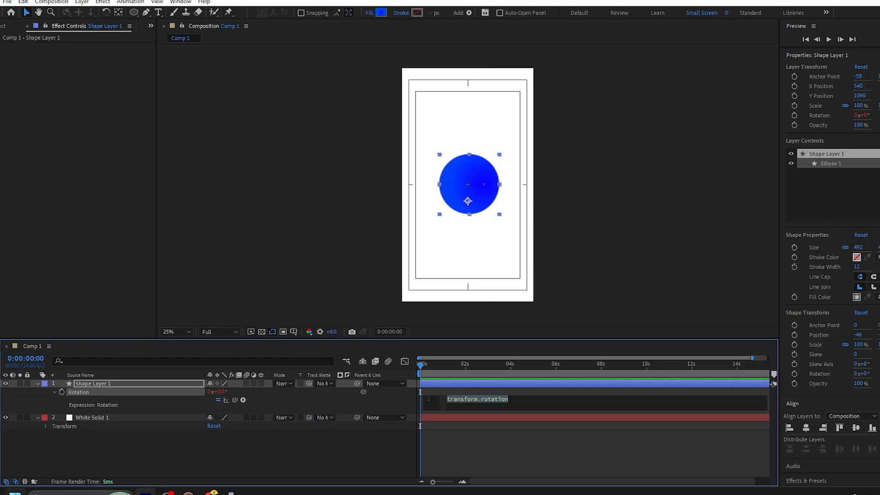
type("time")
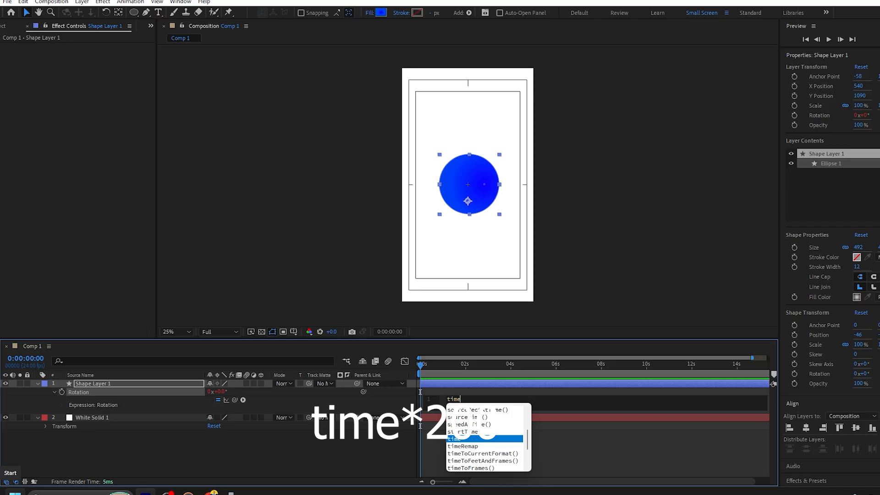
type("*")
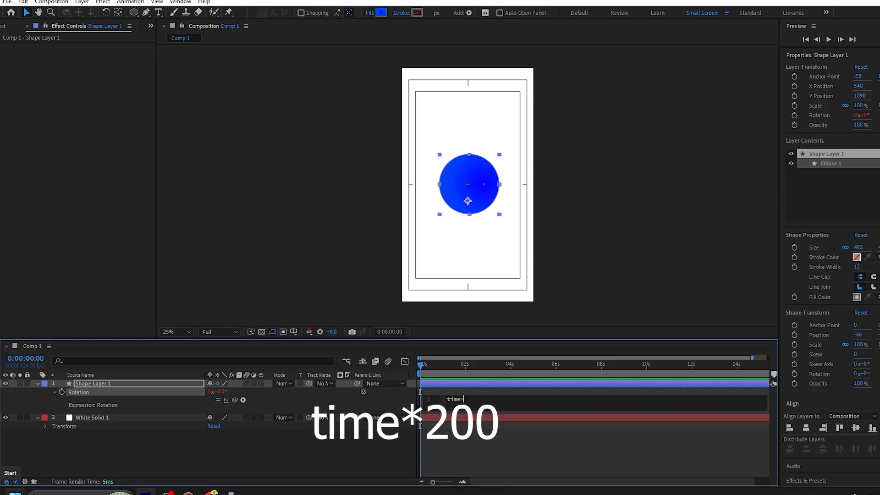
type("200")
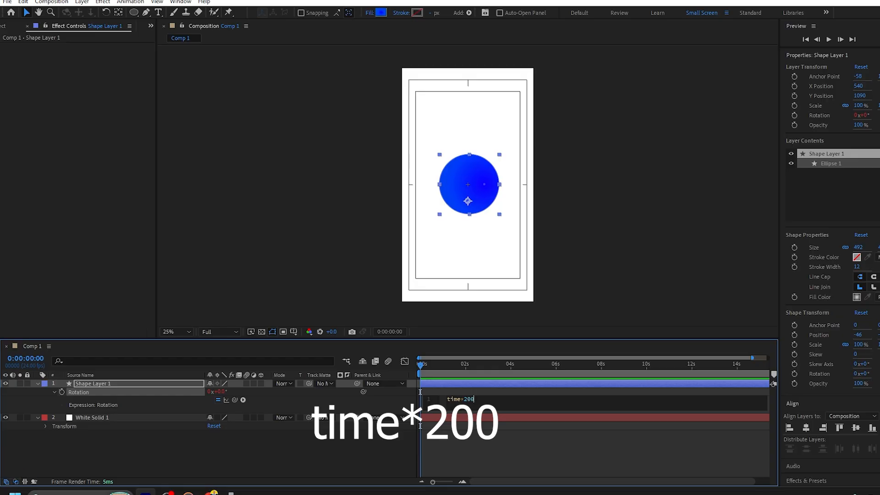
left_click(48, 447)
key("u")
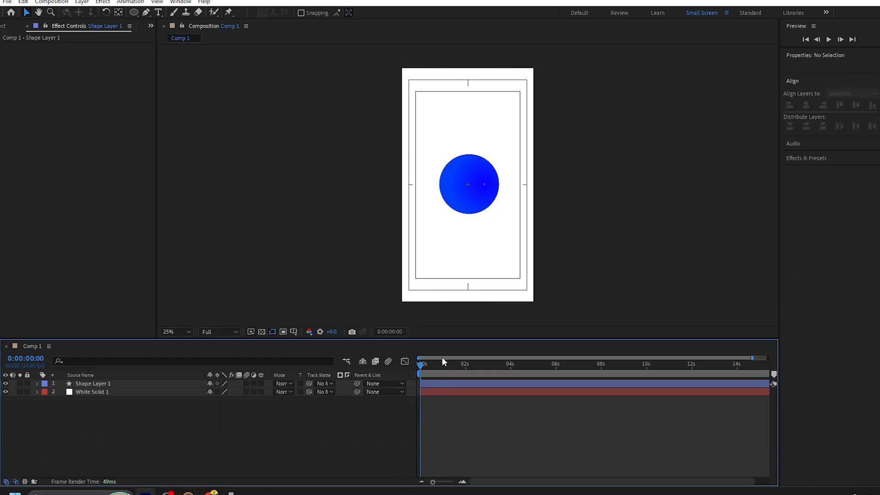
key("space")
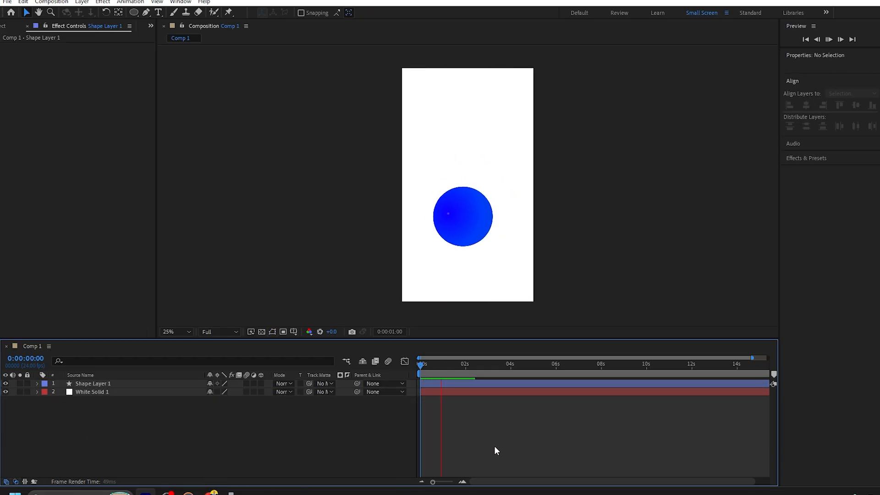
Move the anchor point of the circle's layer to the middle of the circle and preview the rotation from near the start
left_click(78, 382)
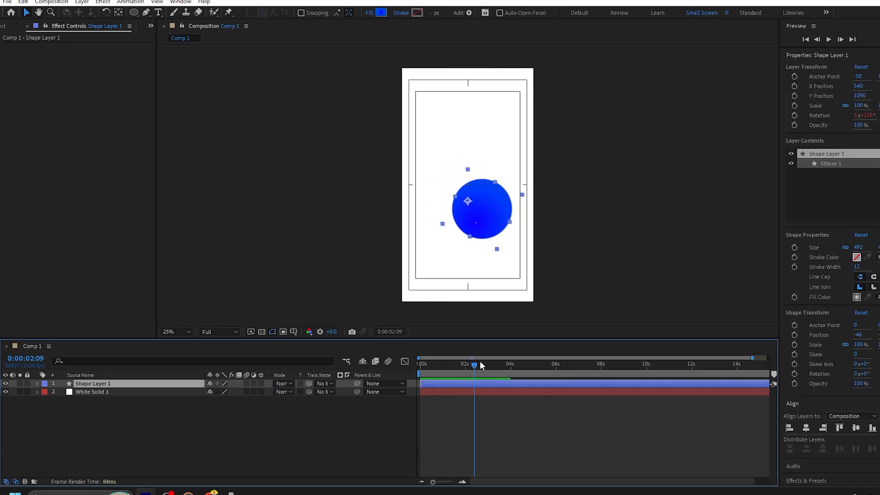
left_click_drag(462, 359, 408, 380)
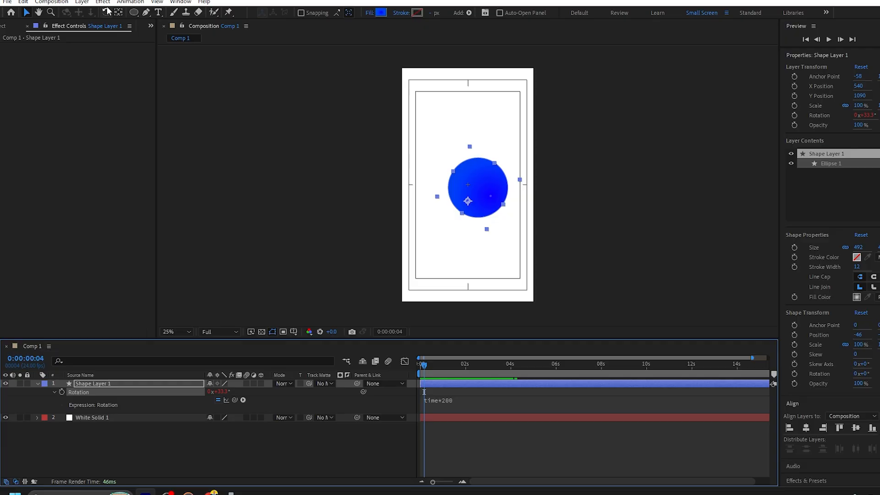
double_click(118, 12)
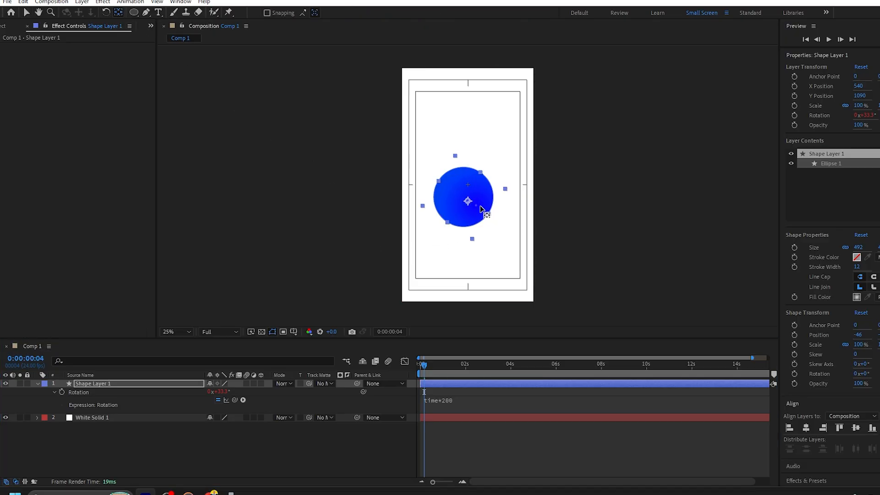
left_click_drag(473, 201, 467, 196)
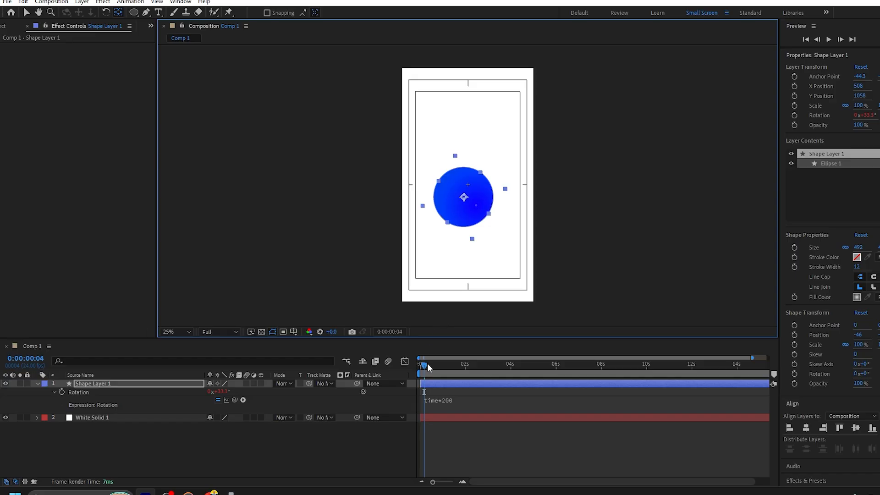
left_click_drag(424, 366, 422, 376)
key("space")
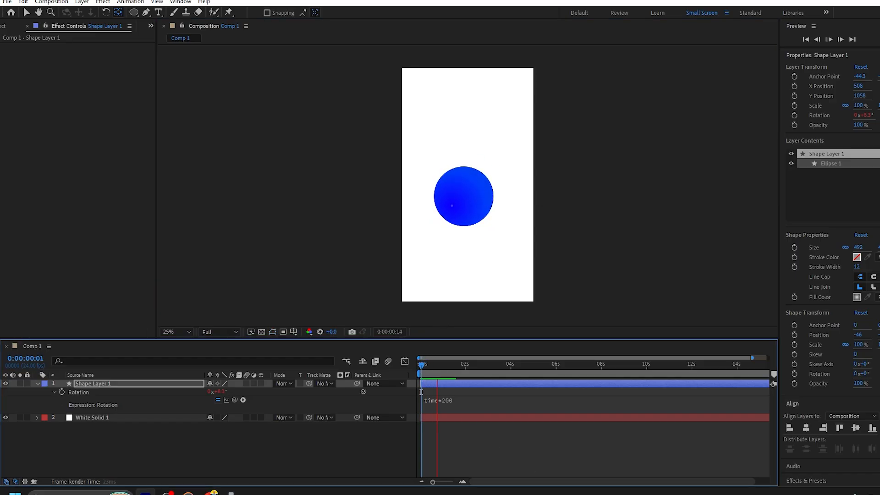
key("space")
Move the circle back to the centre of the composition and deselect it
key("v")
left_click_drag(476, 219, 482, 205)
left_click(655, 234)
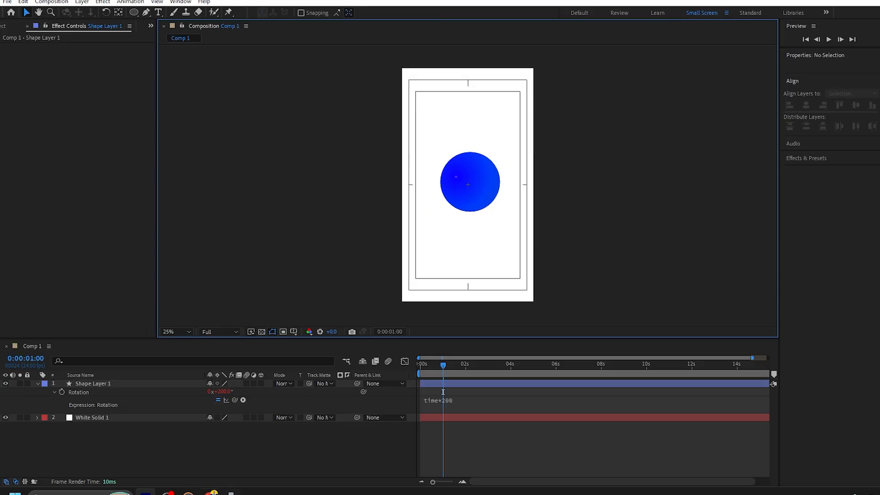
left_click(283, 442)
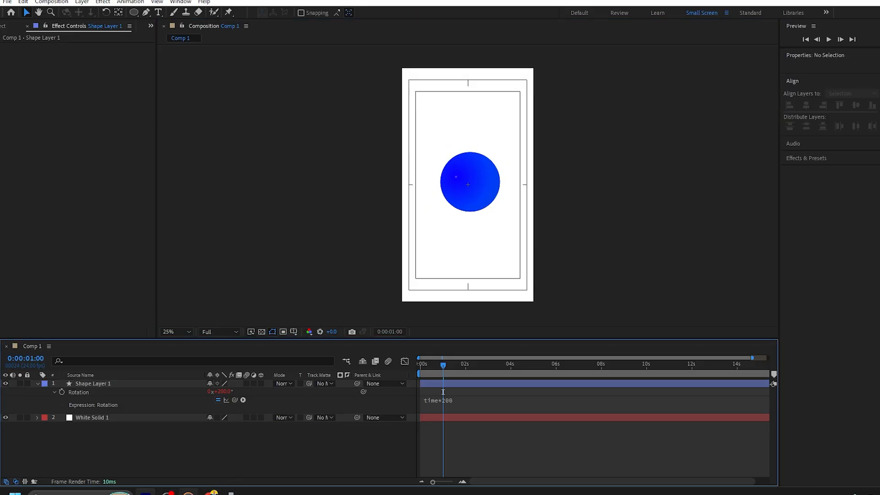
Switch to the media player and watch the reference video Short Form Motion Graphic Reels from the beginning
left_click(188, 493)
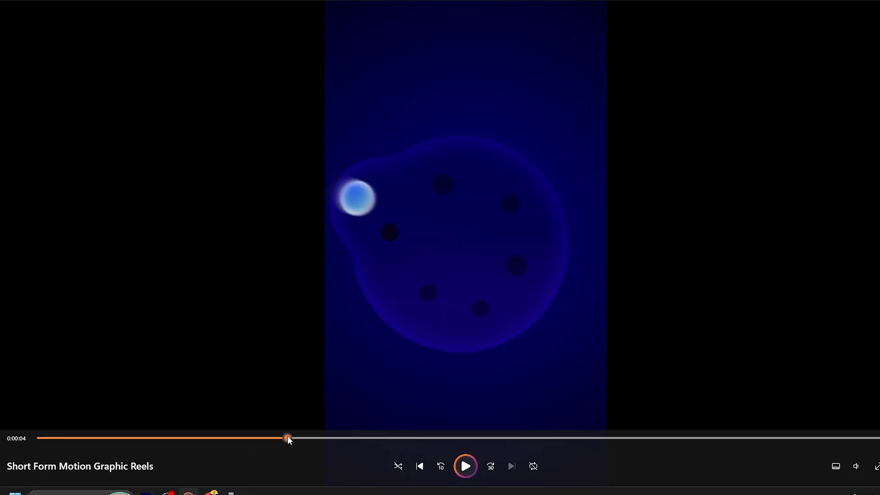
left_click_drag(288, 437, 39, 438)
key("space")
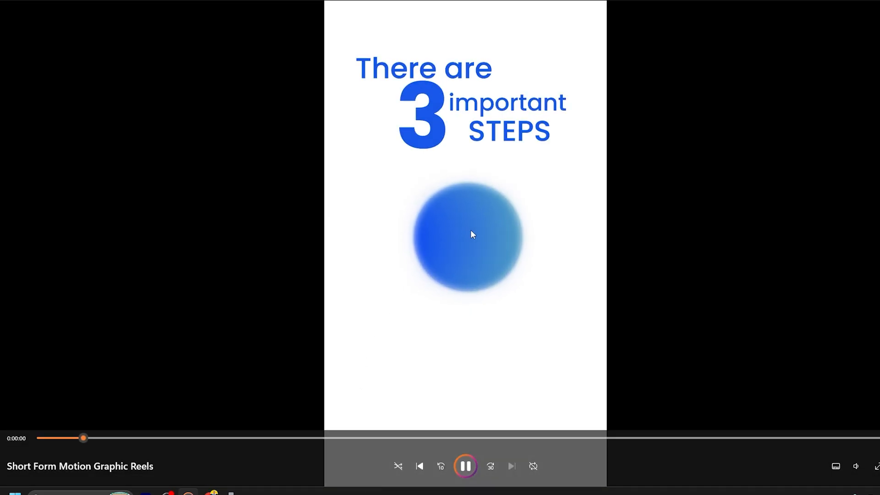
key("space")
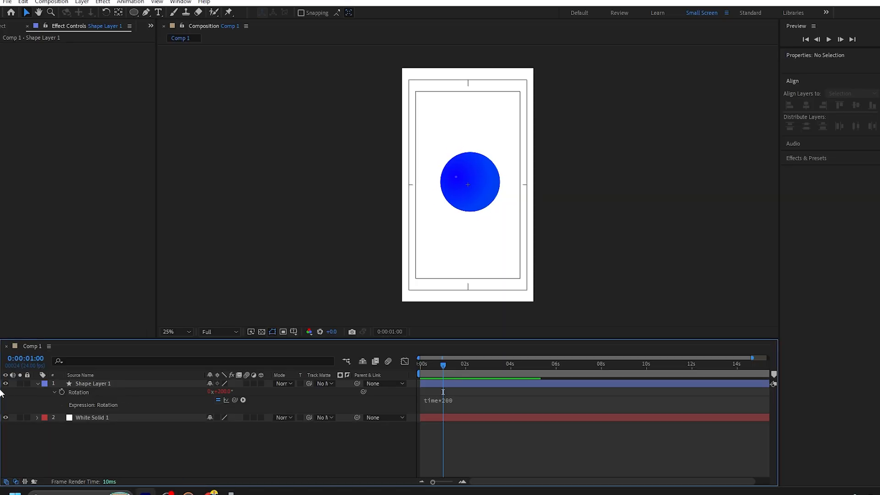
Return to the After Effects composition, collapse the circle layer's properties and add a text layer reading "There" above the circle
left_click(97, 384)
key("u")
left_click(96, 417)
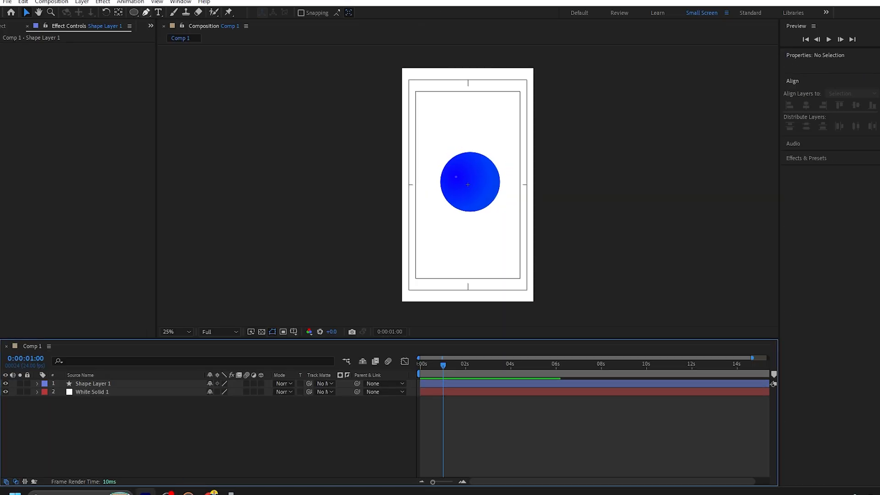
left_click(158, 12)
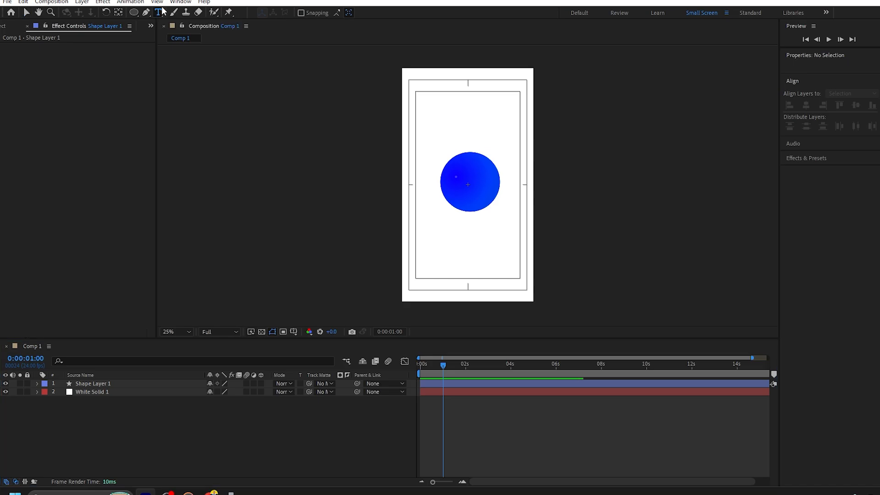
left_click(421, 99)
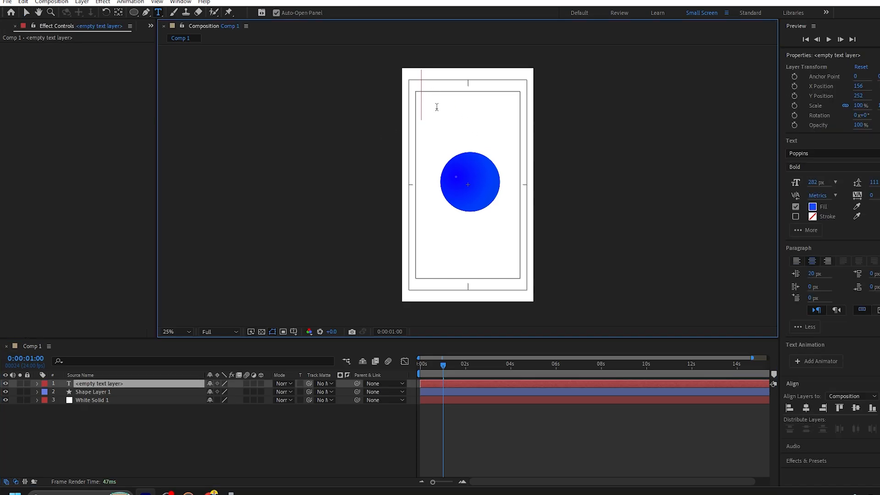
type("Tjh")
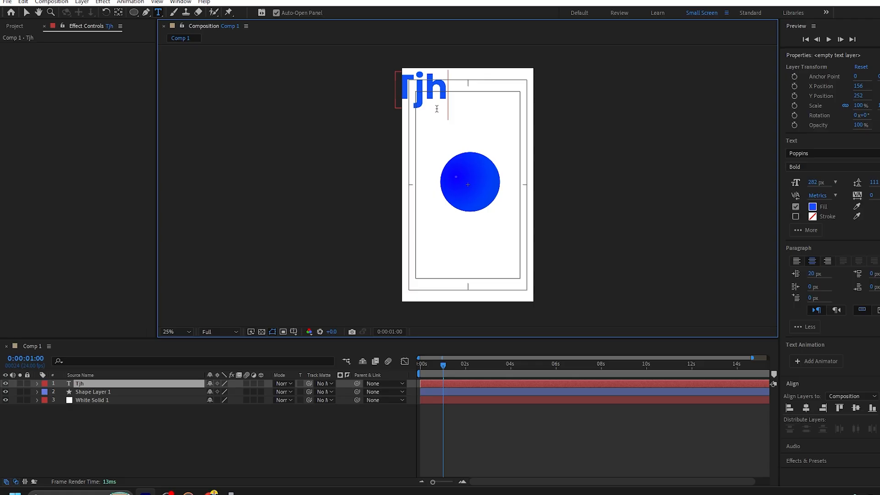
key("BackSpace")
key("BackSpace")
type("h")
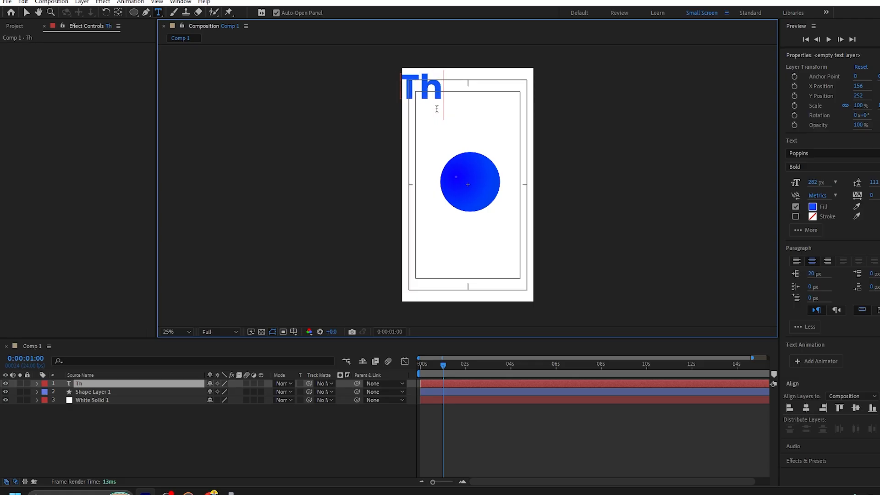
type("w")
key("BackSpace")
type("ere")
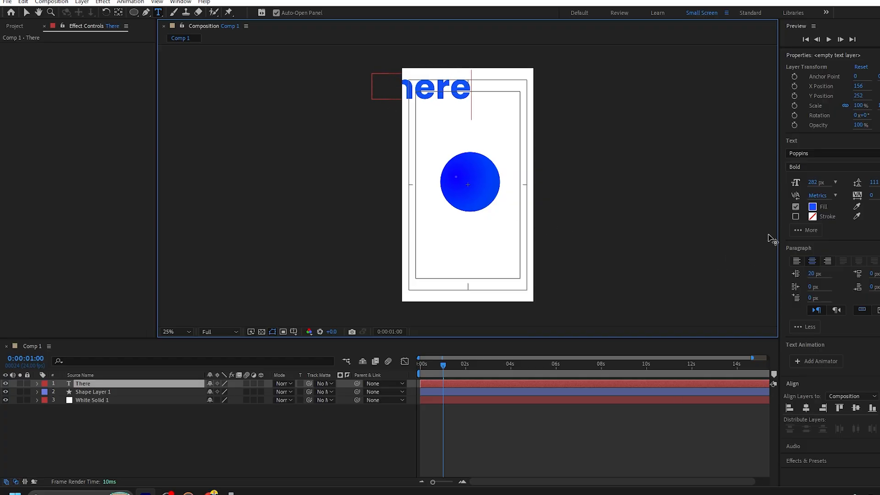
Set the font size of the "There" text layer to 120 px
left_click(815, 182)
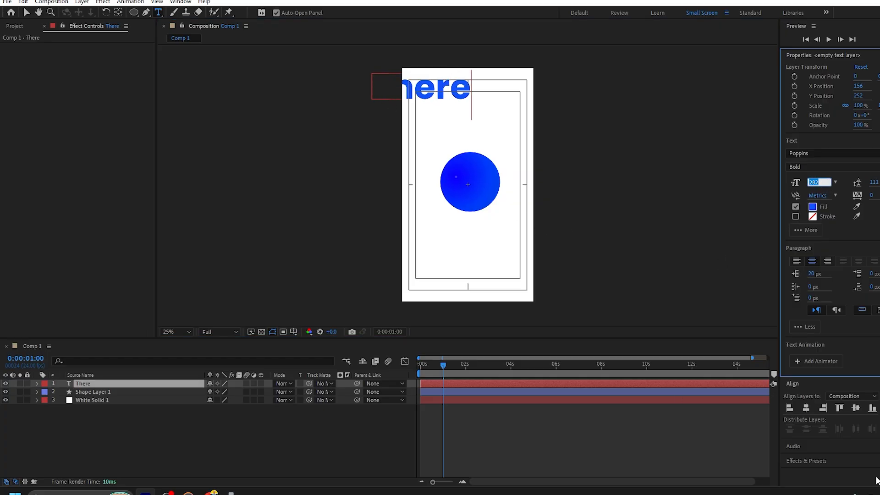
key("BackSpace")
left_click(321, 419)
left_click(86, 384)
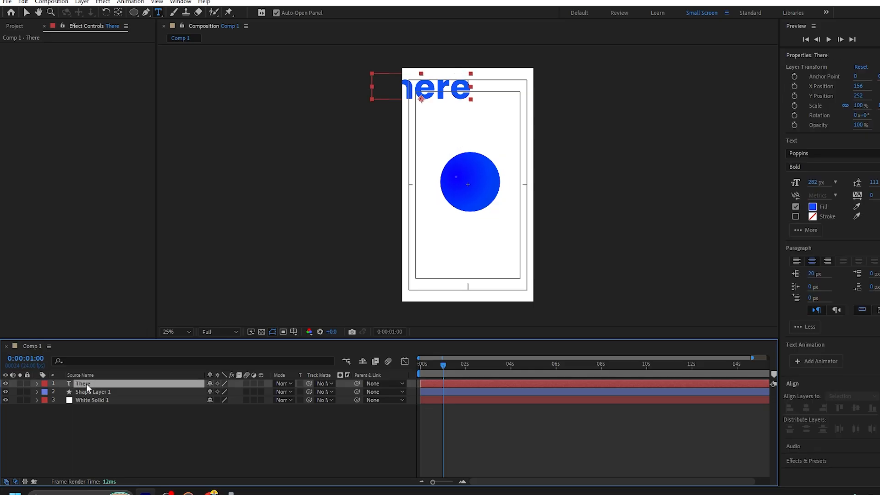
left_click(813, 182)
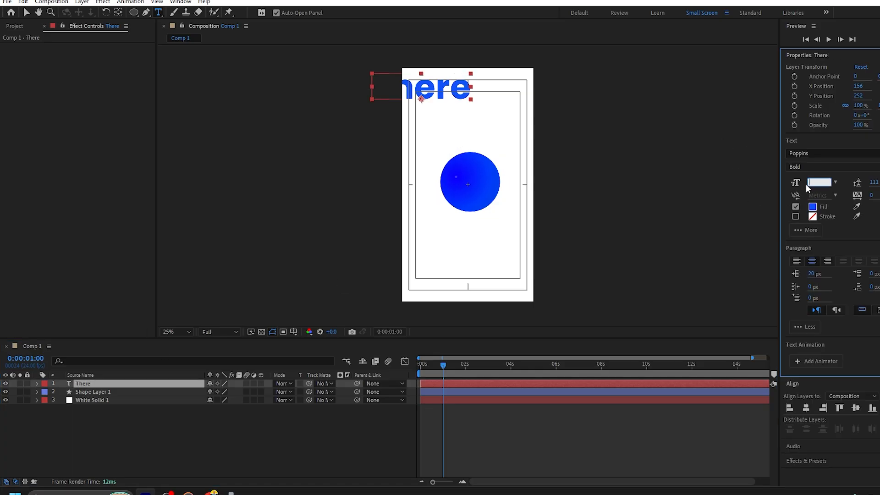
type("120")
key("Return")
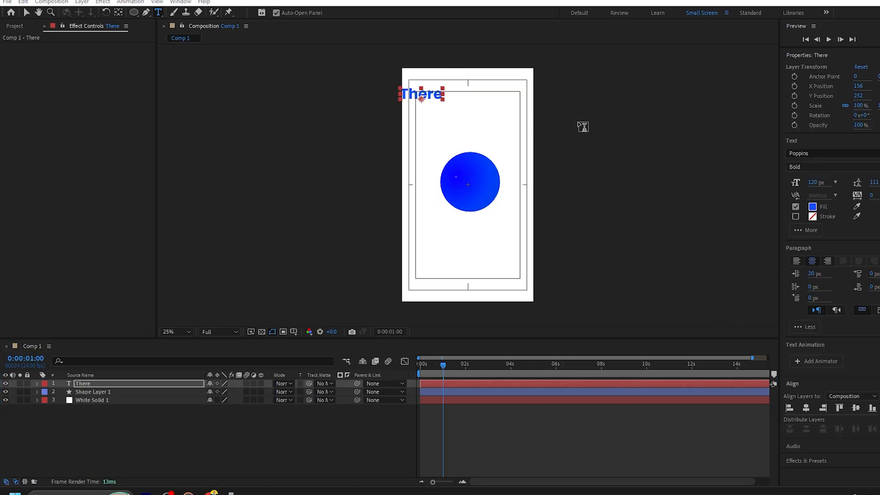
Move the "There" text inside the upper-left corner of the title-safe guides, at about X 304, Y 284, and deselect it
left_click(27, 13)
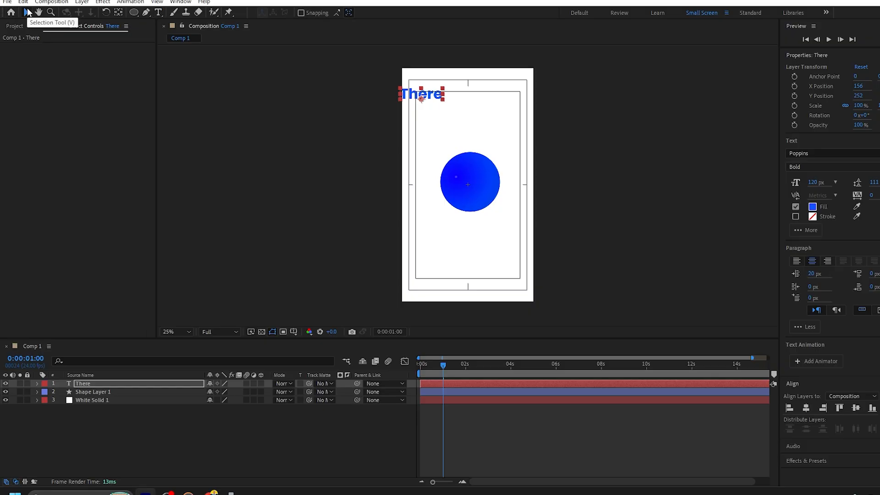
left_click_drag(426, 95, 443, 100)
left_click(541, 111)
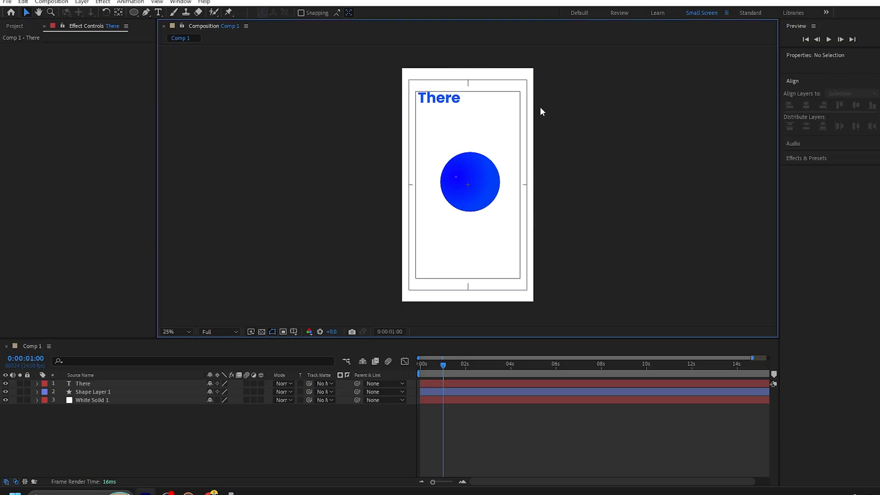
Extend the "There" text to read "There are" and move it back inside the title-safe guides, at about X 424, Y 296
left_click(87, 382)
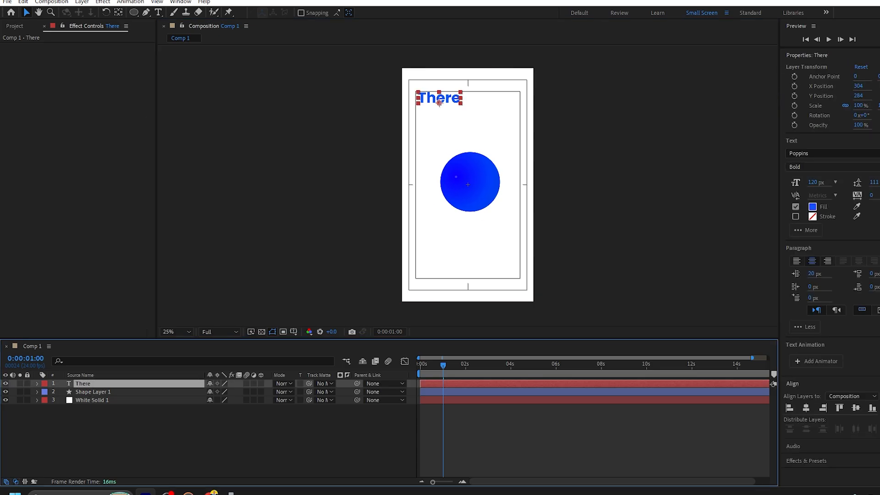
left_click(158, 12)
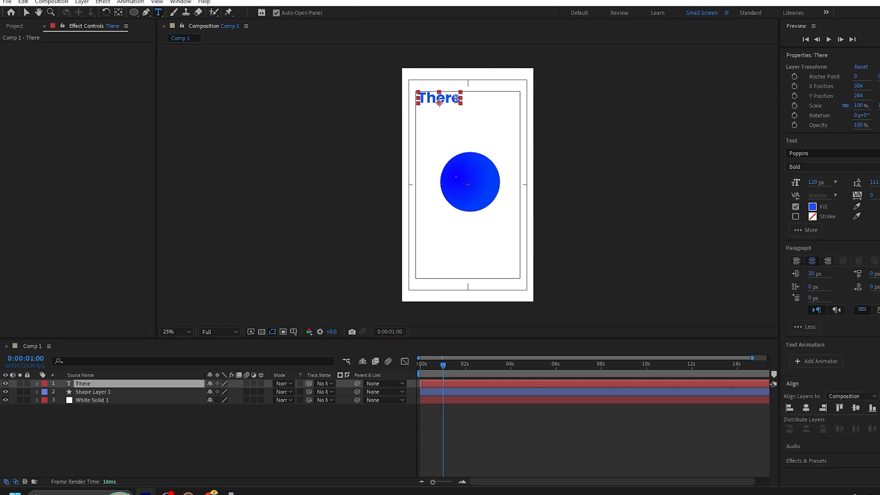
left_click(456, 98)
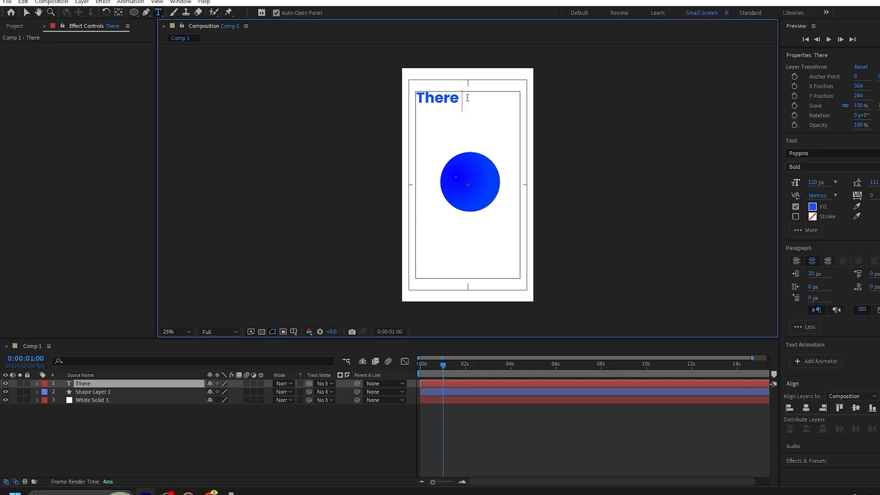
type("are")
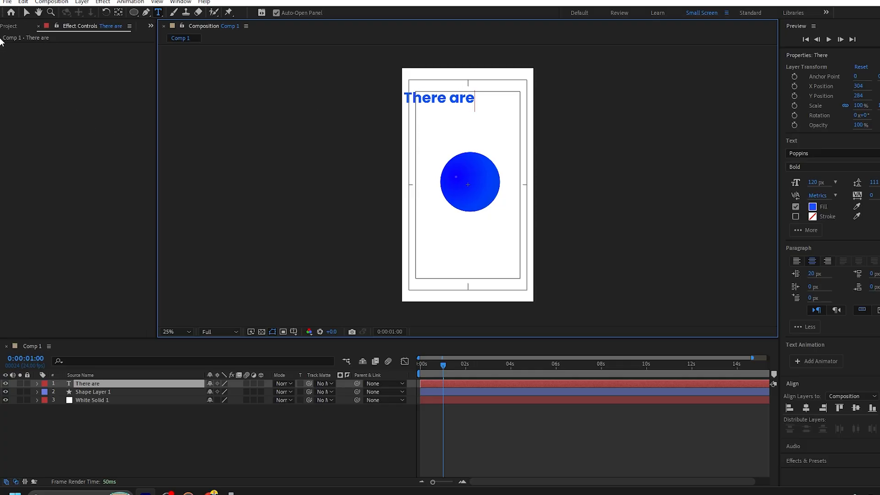
left_click(26, 14)
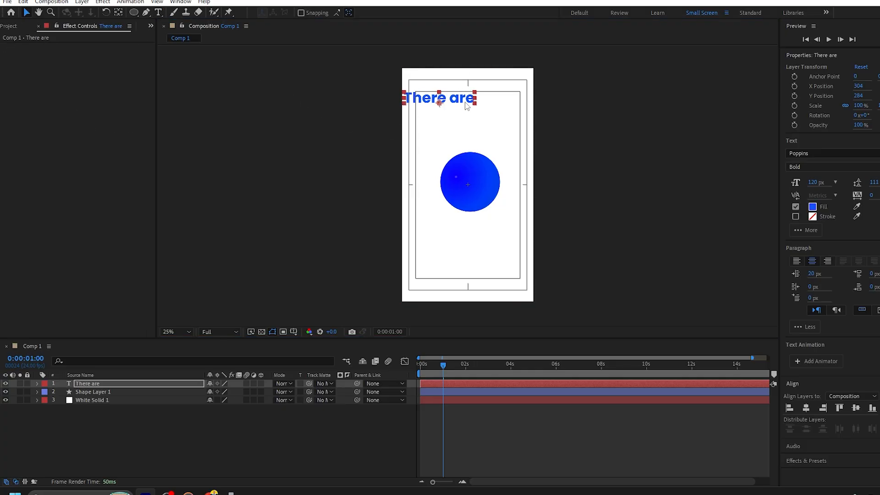
left_click_drag(466, 102, 480, 102)
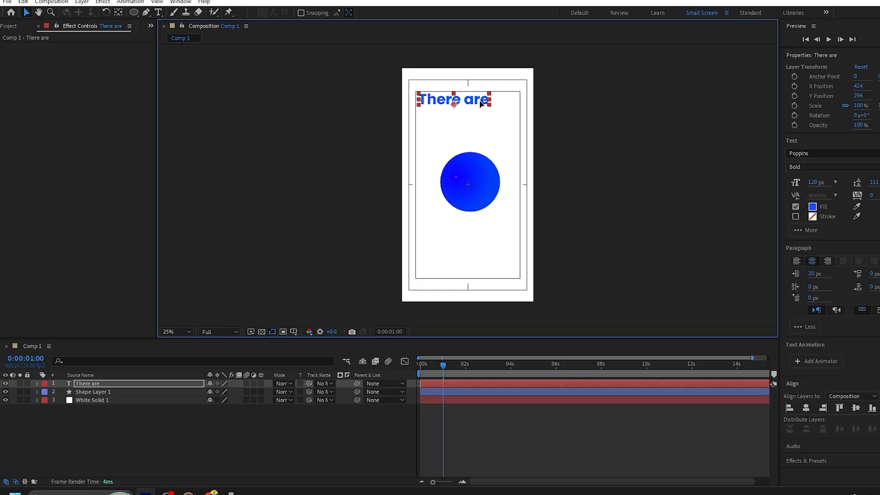
left_click(570, 102)
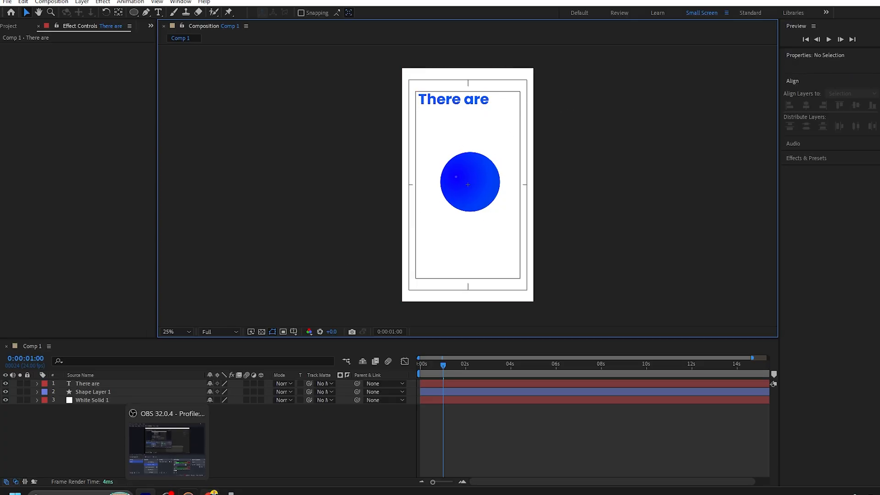
Check the headline layout in the media player's reference video, return to After Effects and duplicate the "There are" layer
left_click(188, 494)
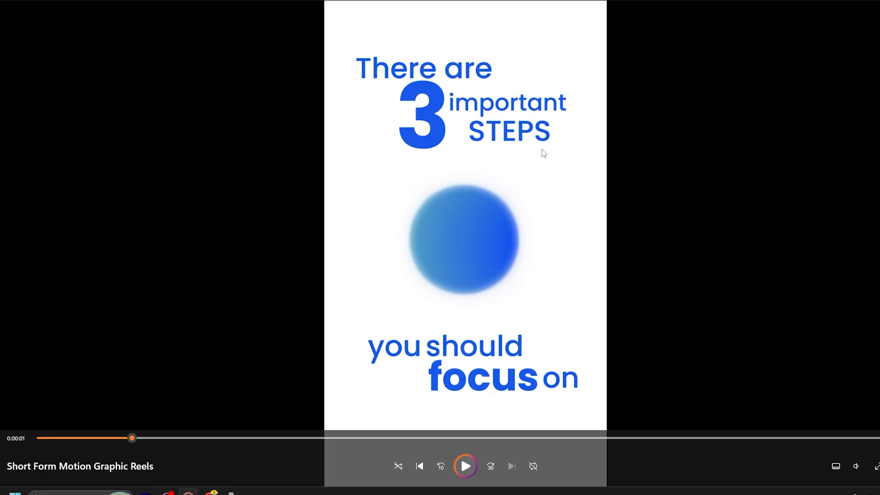
key("alt+Tab")
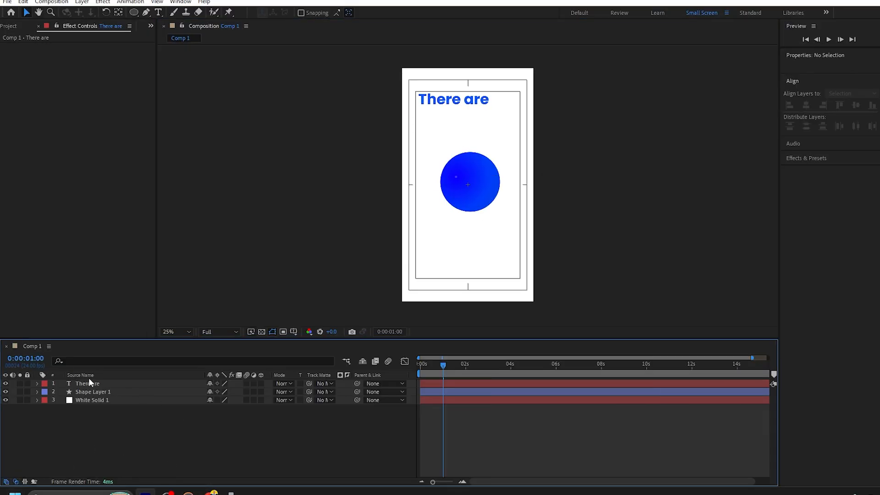
left_click(109, 376)
left_click(109, 383)
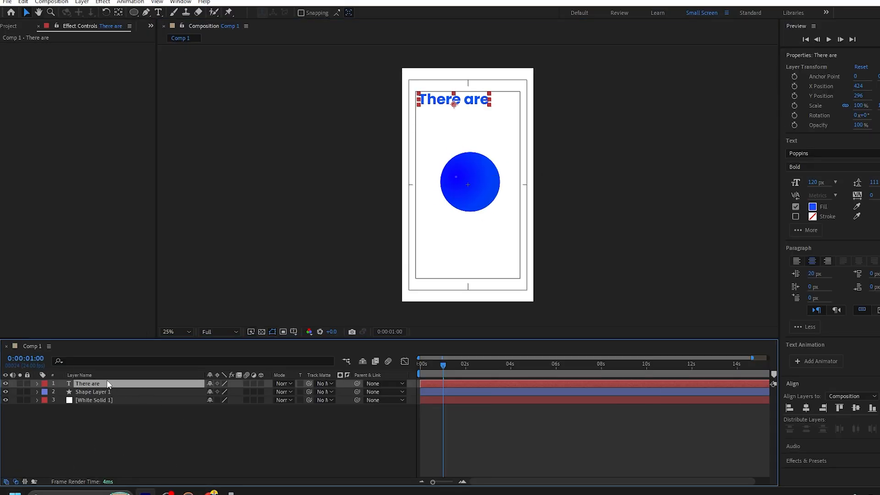
key("ctrl+d")
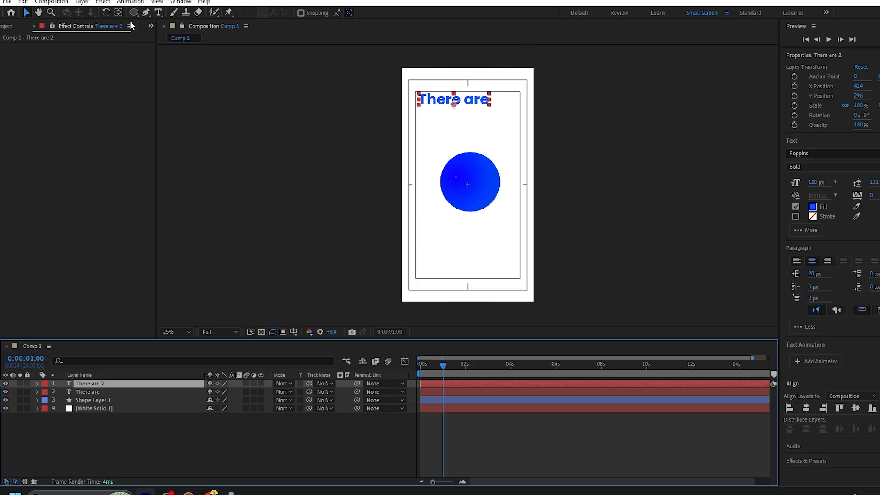
Replace the text of the duplicated "There are" layer with "3"
left_click(158, 13)
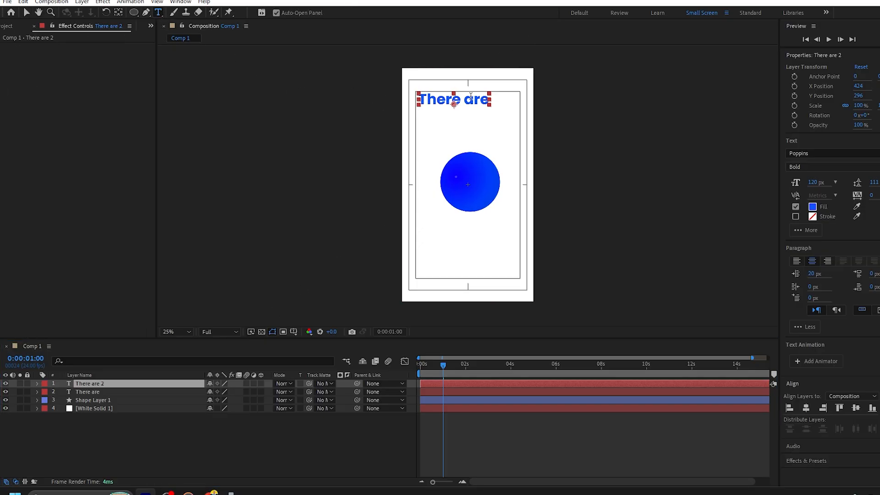
left_click(489, 100)
key("ctrl+a")
key("BackSpace")
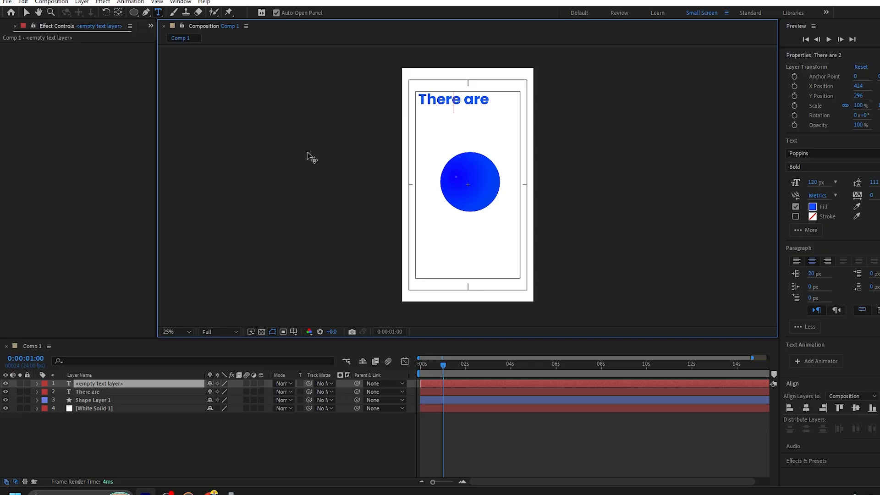
type("3")
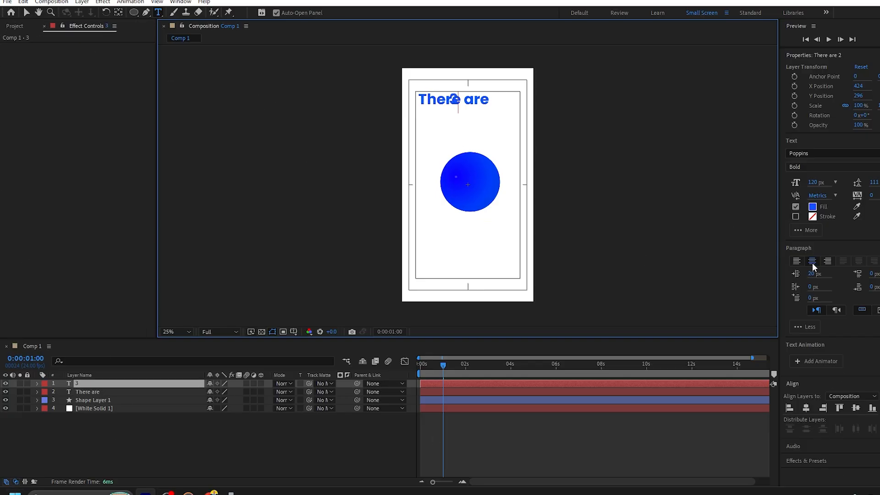
Enlarge the font size of the "3" text layer to about 342 px
mouse_move(814, 184)
left_mouse_down()
mouse_move(839, 187)
mouse_move(828, 190)
left_mouse_up()
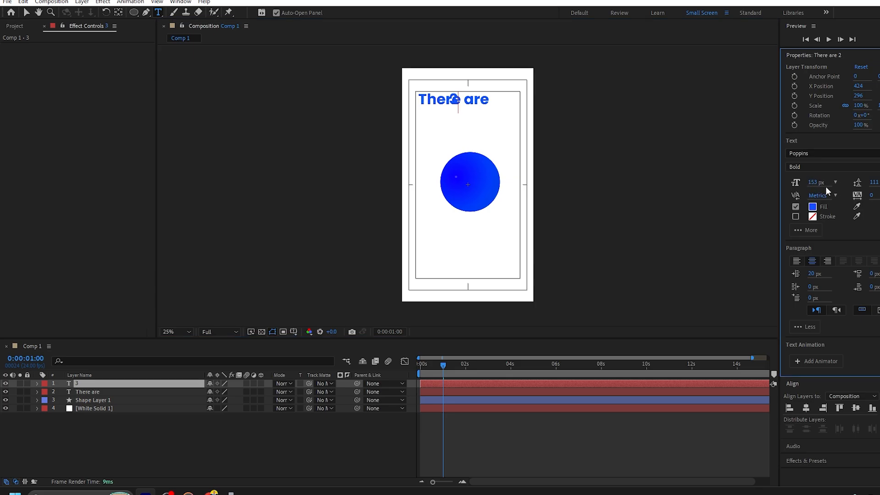
left_click(57, 472)
left_click(107, 382)
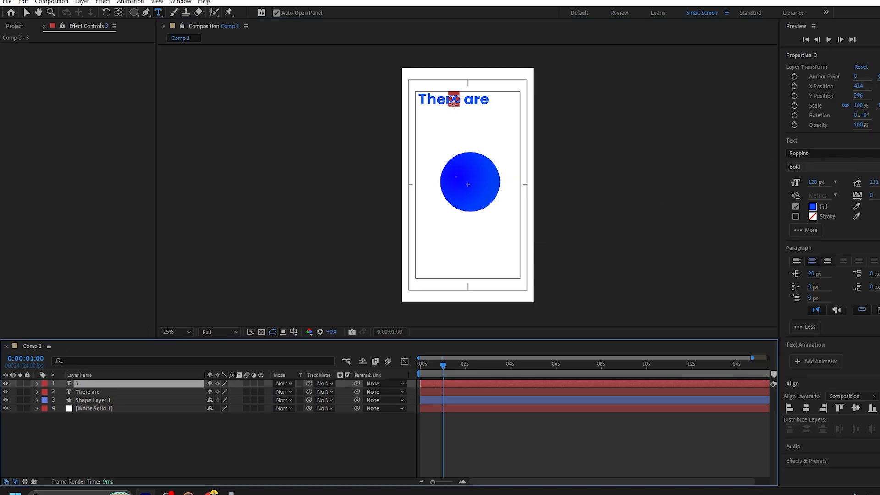
left_click_drag(819, 184, 349, 88)
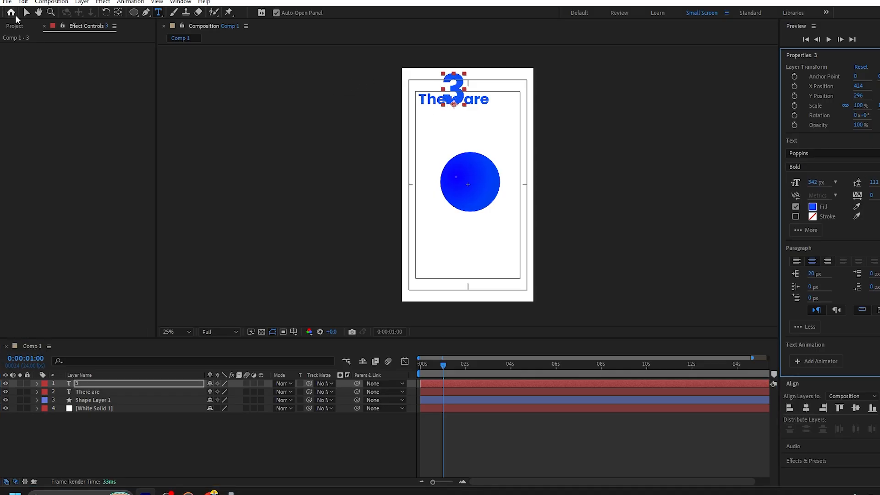
Move the large "3" directly below the "There are" text and deselect it
left_click(26, 12)
left_click_drag(455, 98, 455, 124)
left_click(593, 133)
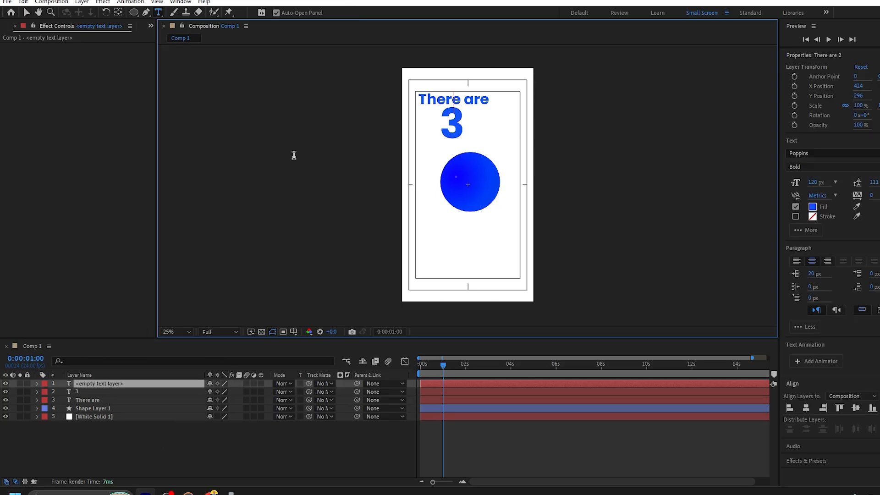
Add a duplicate text layer reading "impotant" and place it beside the "3", at about X 812, Y 464
type("impo")
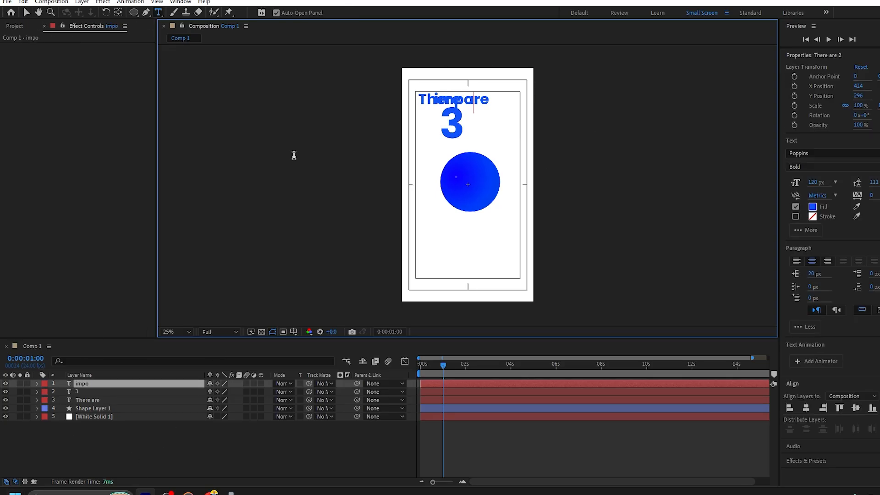
type("tant")
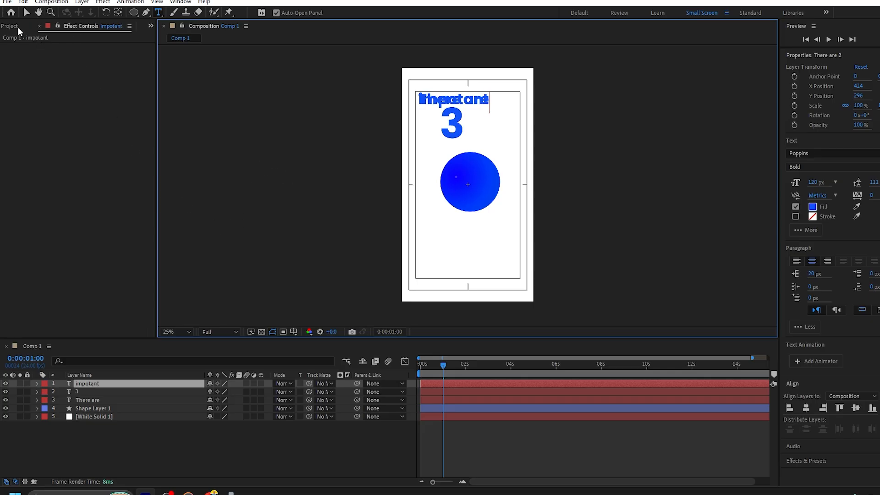
left_click(26, 15)
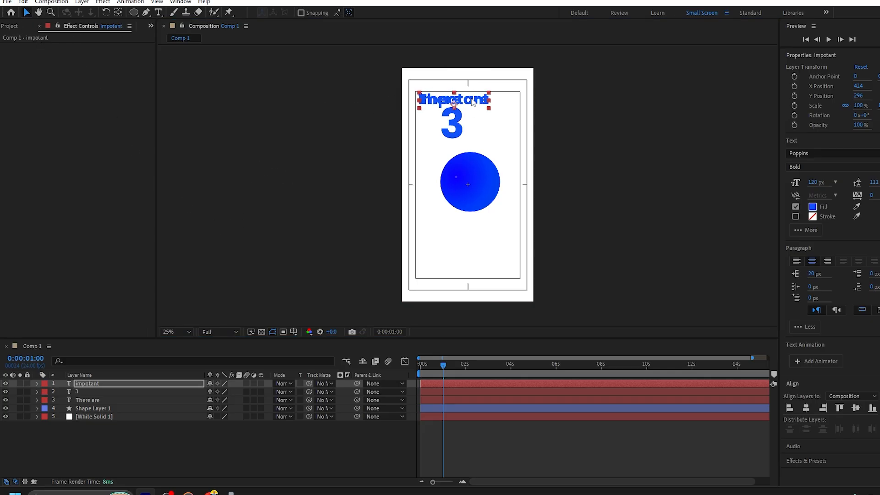
left_click_drag(481, 107, 538, 122)
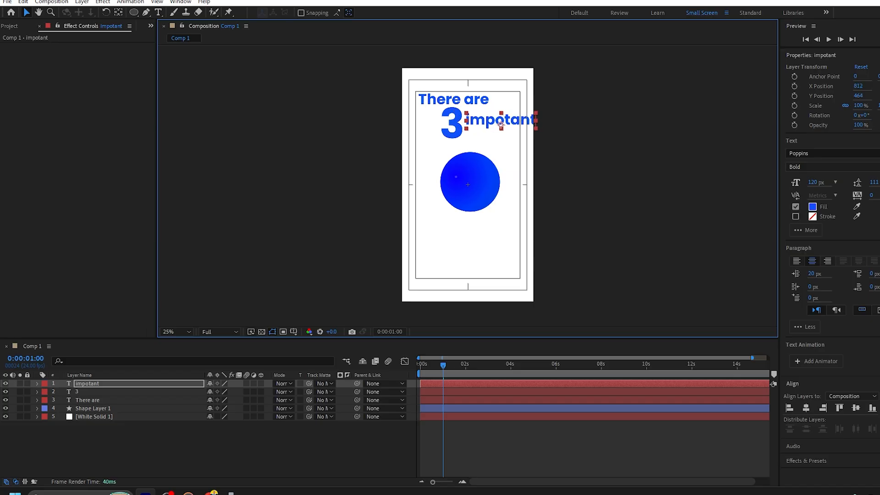
Scale the "impotant" text down to 81% and shift it up and left against the "3", within the title-safe guides
key("s")
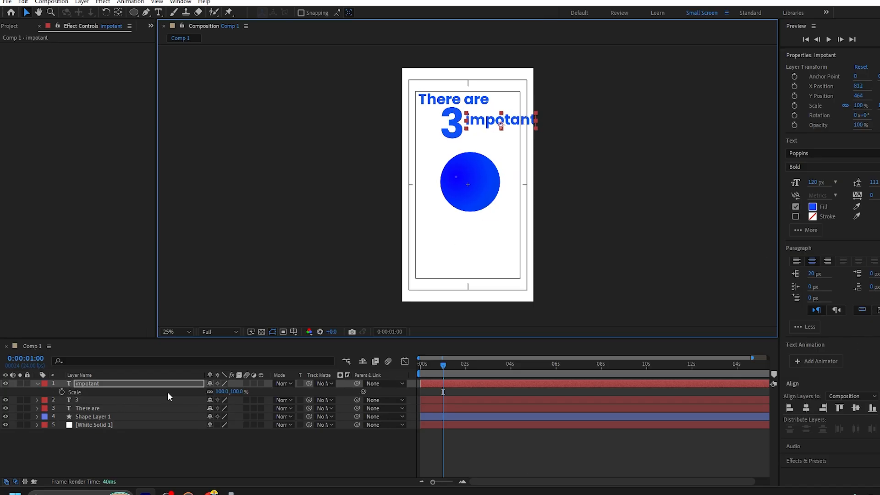
mouse_move(224, 393)
left_mouse_down()
mouse_move(205, 393)
mouse_move(234, 392)
left_mouse_up()
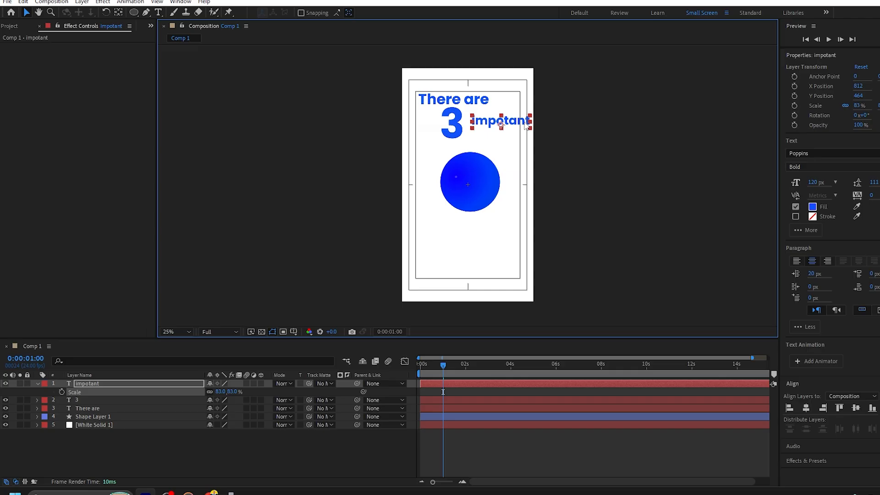
left_click_drag(530, 121, 522, 125)
key("ctrl+z")
key("Left")
key("Left")
key("Left")
key("Left")
key("Left")
key("Left")
key("Left")
key("Left")
key("Left")
key("Left")
key("Left")
key("Left")
key("Left")
key("Left")
key("Left")
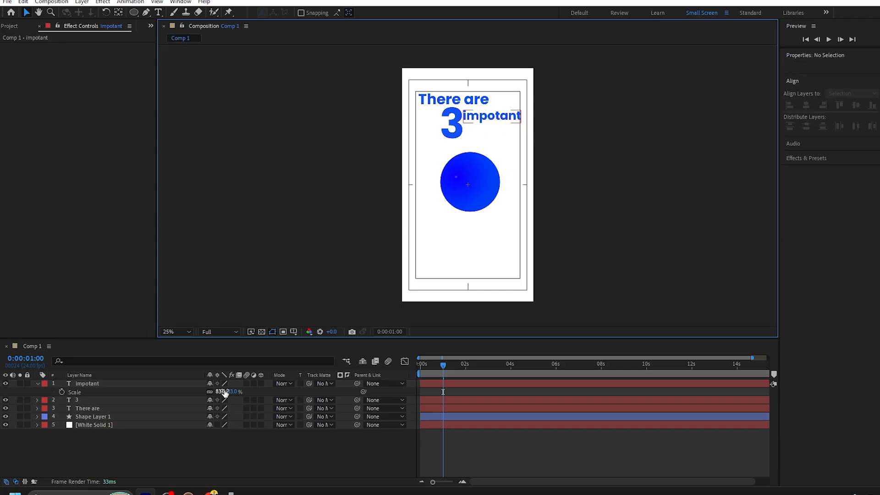
left_click(224, 392)
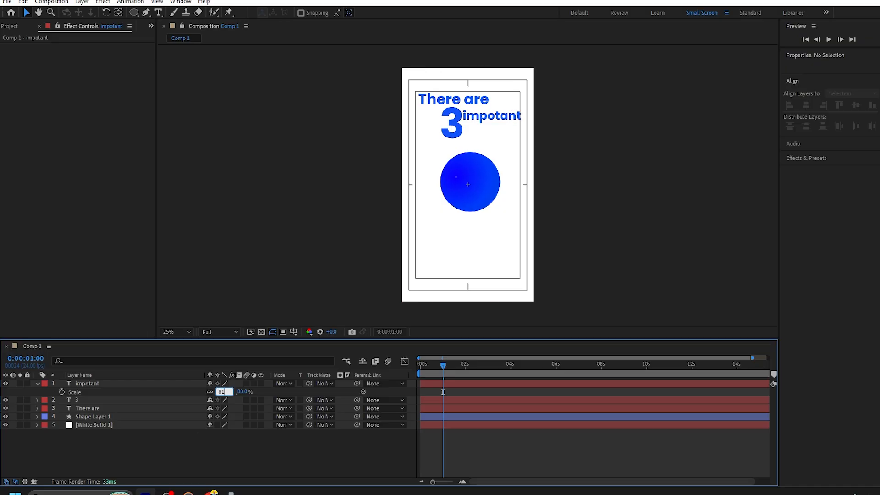
key("Return")
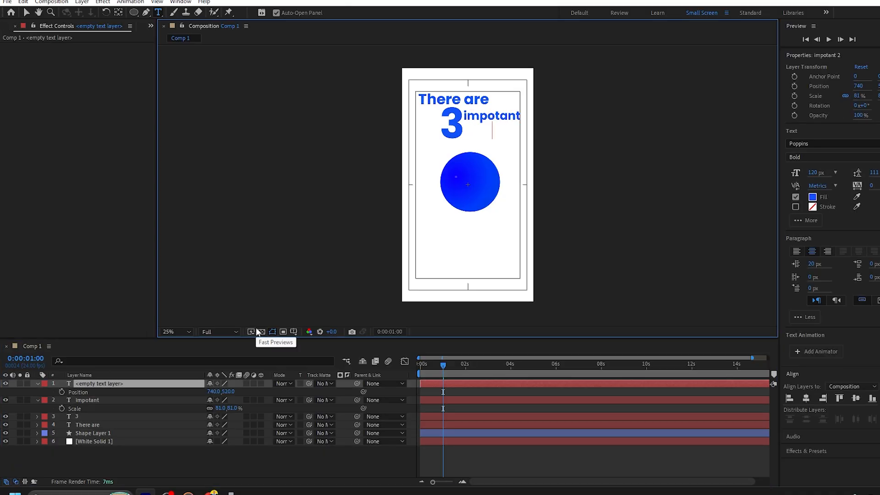
Add another duplicate text layer below "impotant" reading "STEPS", positioned at 740, 520
type("S")
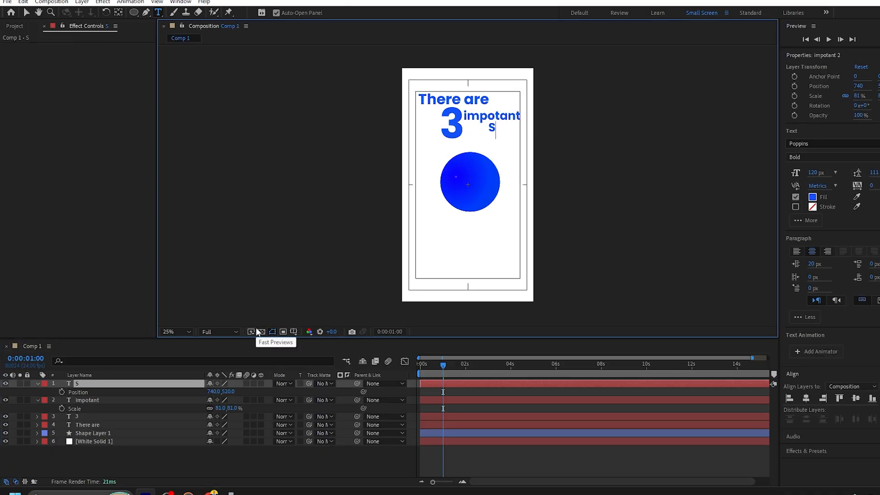
type("TEPS")
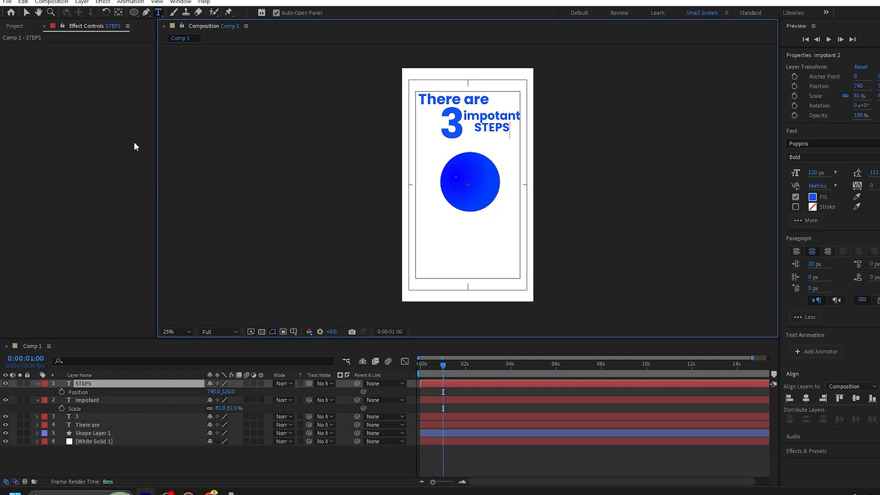
Duplicate the "STEPS" text layer, place the copy below the circle toward its left side, and change its text to "you"
key("ctrl+d")
left_click_drag(497, 129, 452, 235)
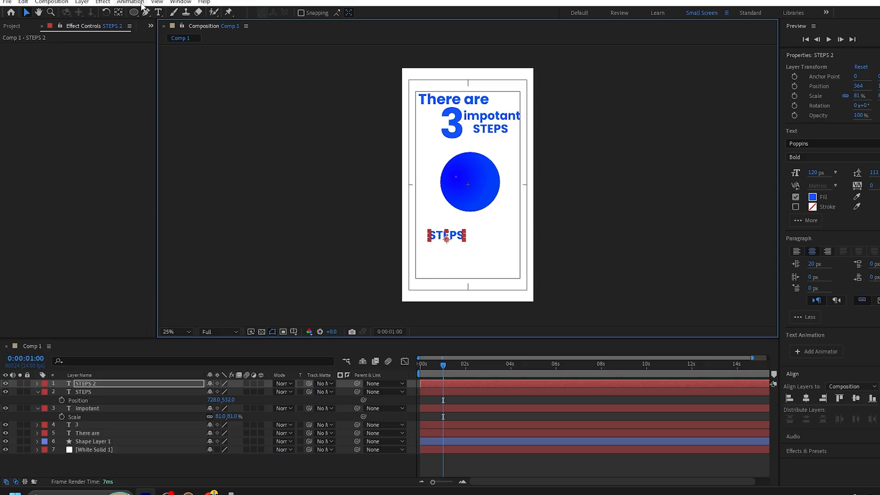
left_click(158, 13)
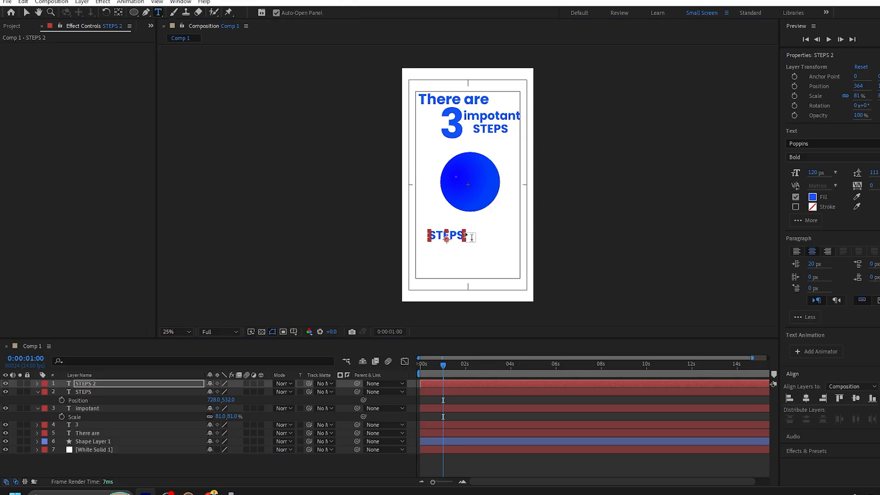
double_click(464, 234)
key("BackSpace")
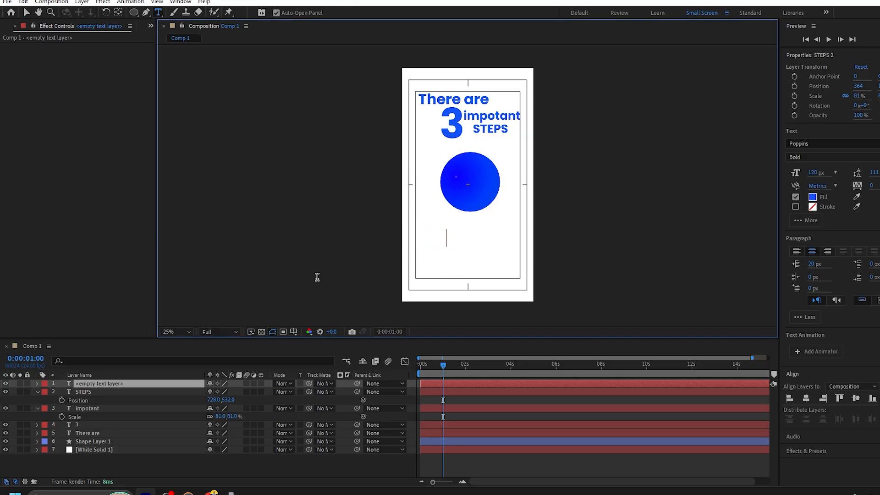
type("you")
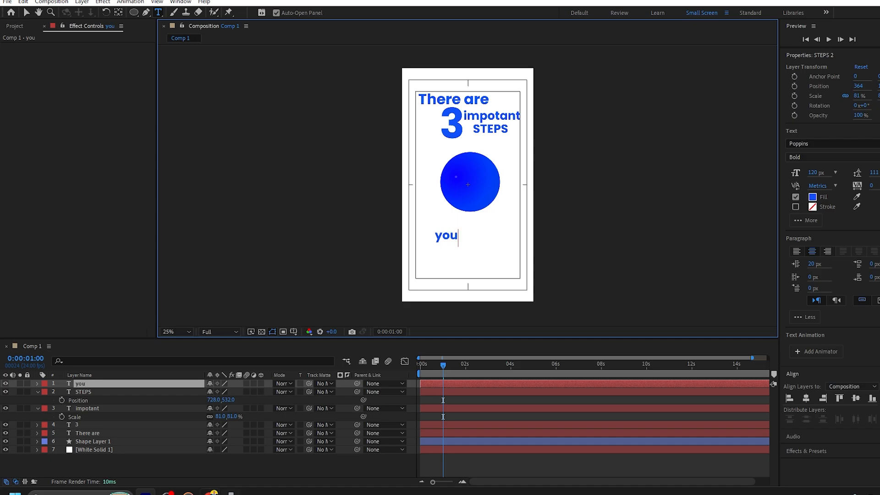
Collapse the revealed properties of the "impotant" and "STEPS" layers and clear the layer selection
left_click(88, 408)
key("u")
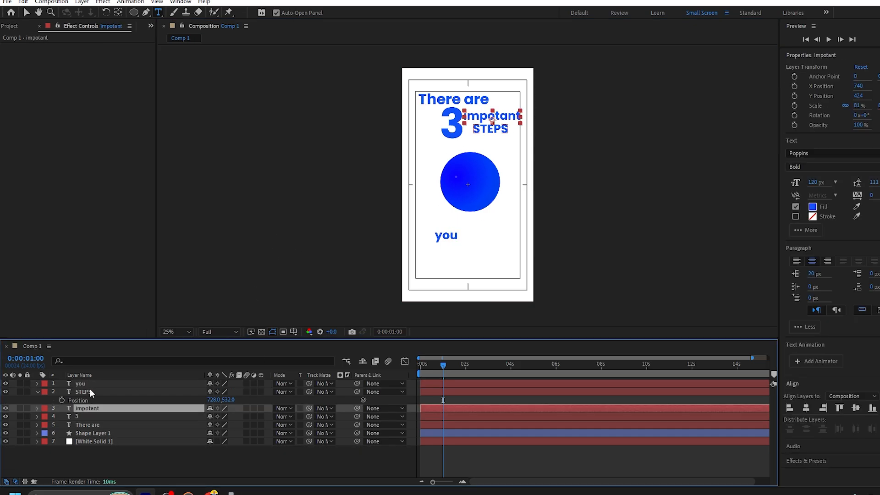
left_click(91, 392)
key("u")
left_click(155, 465)
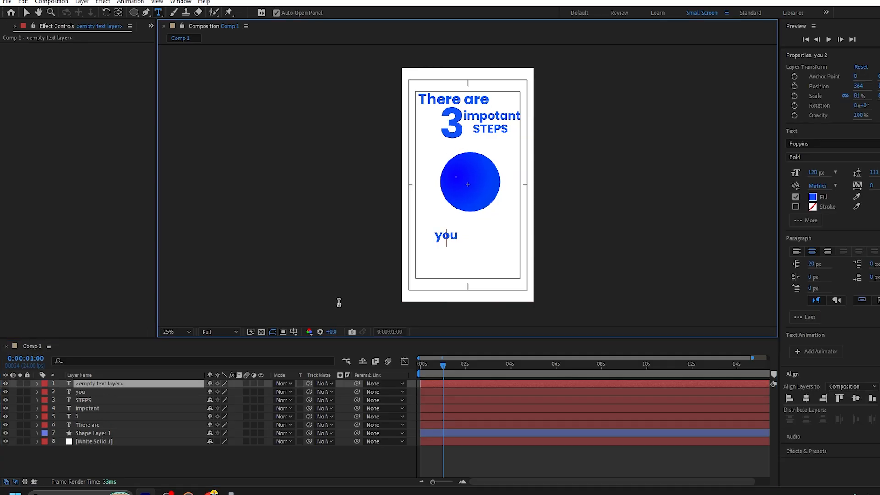
Make the duplicated "you" layer read "Should", place it beside "you" at 649, 1408, and collapse its position property
type("S")
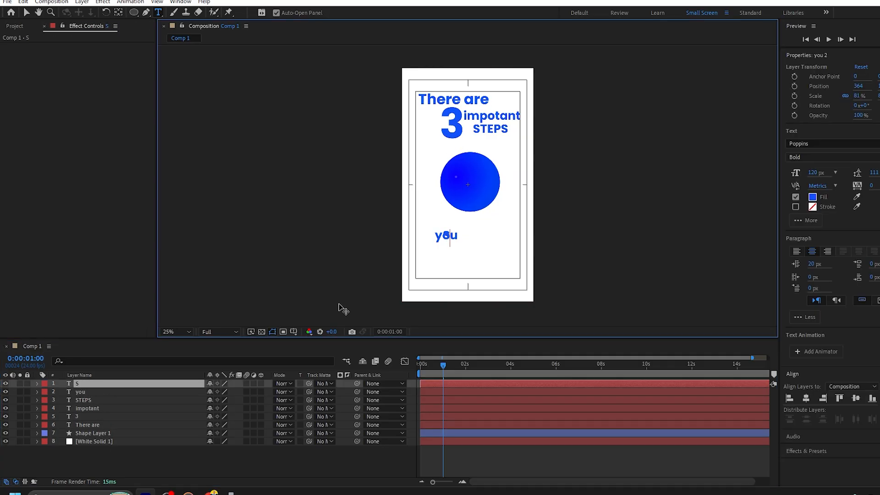
type("hould")
left_click(26, 12)
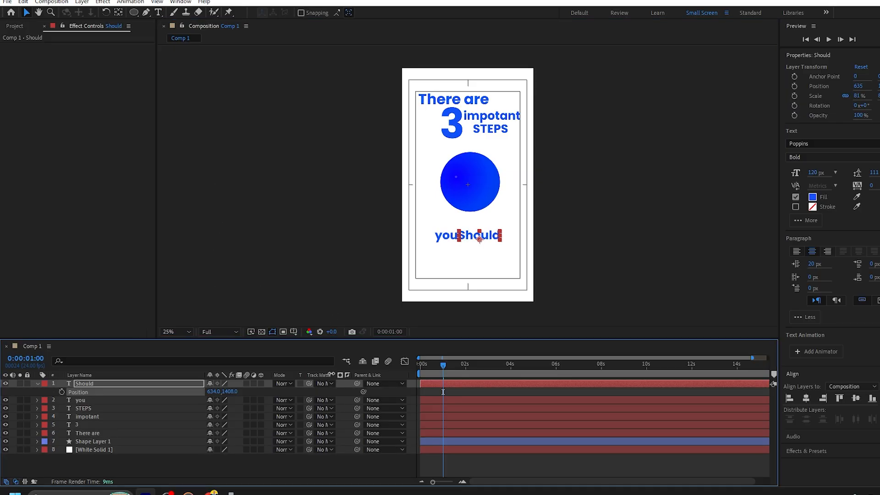
left_click_drag(331, 374, 338, 374)
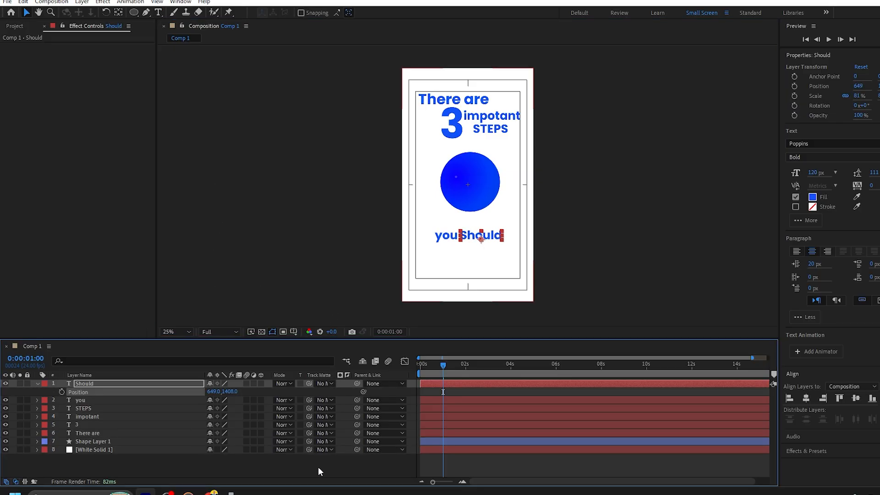
left_click(279, 467)
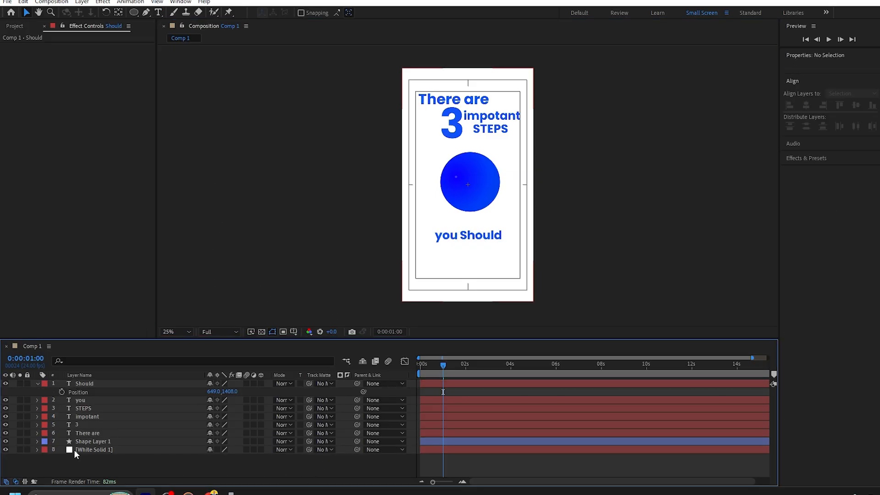
left_click(91, 383)
key("p")
left_click(120, 465)
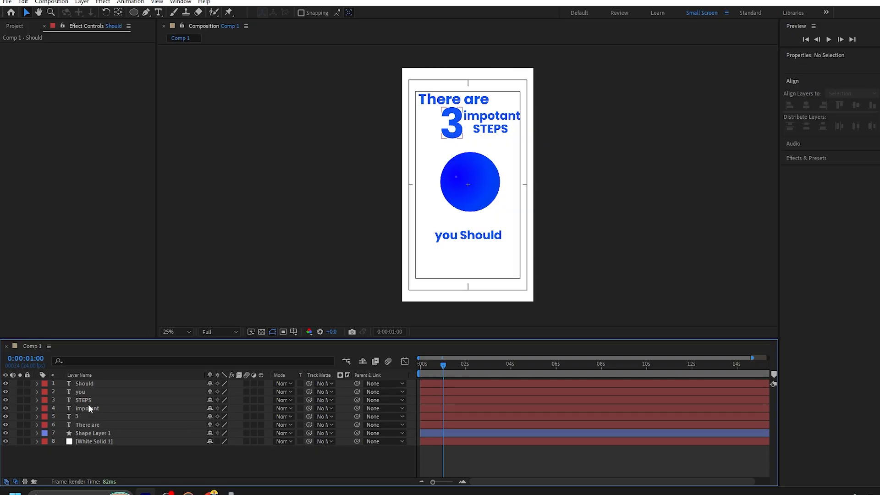
Add a duplicate of the "you" layer reading "FOCUS", enlarged to 158 px and placed directly below "you Should"
left_click(89, 391)
key("ctrl+d")
key("ctrl+t")
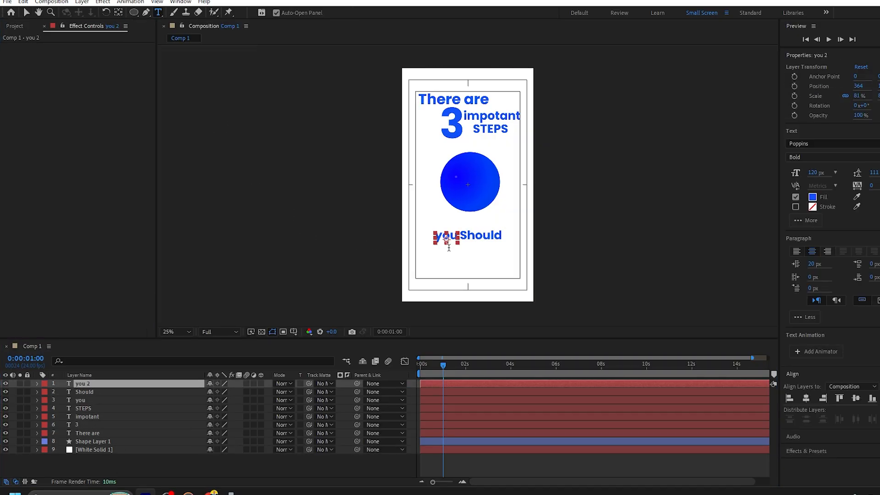
double_click(449, 246)
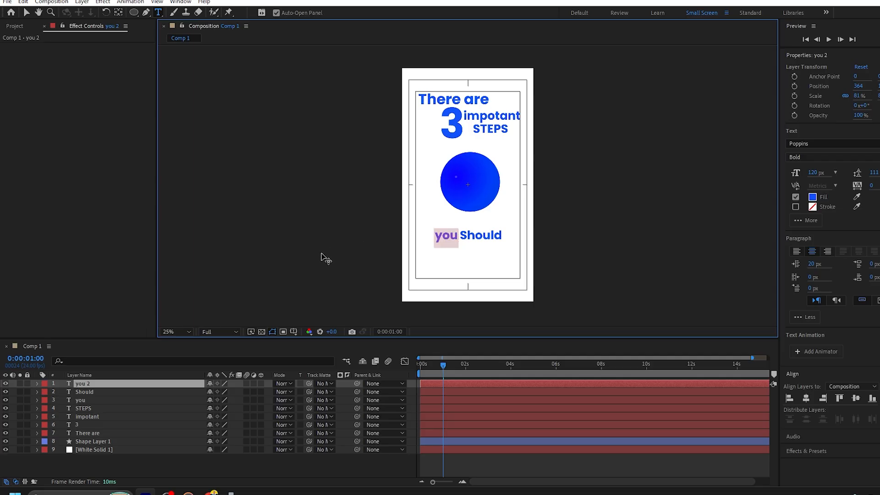
type("FORCS")
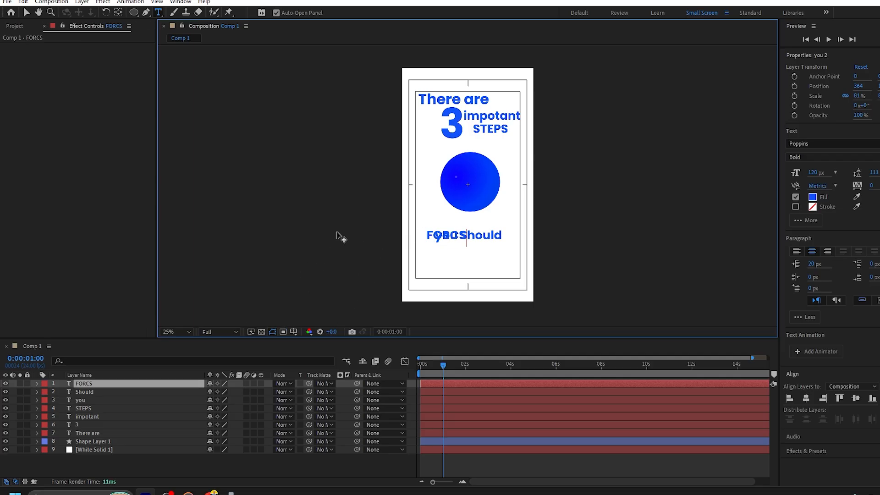
left_click(26, 12)
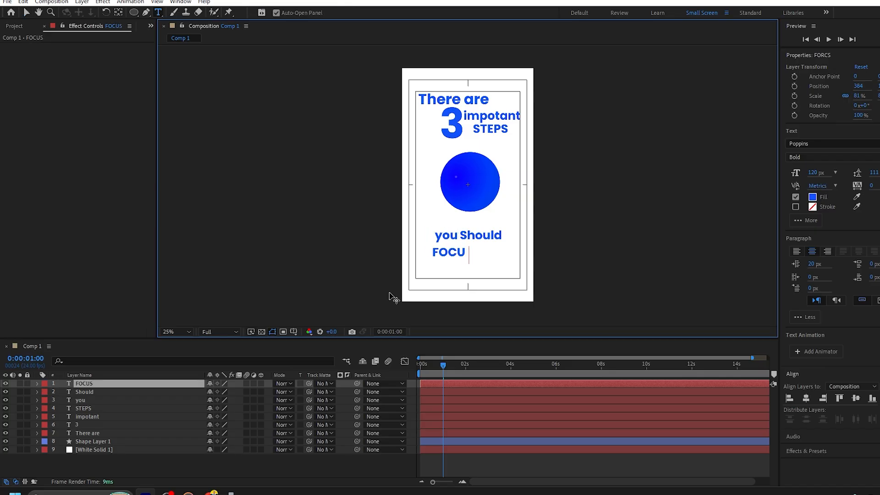
type("S")
left_click(26, 12)
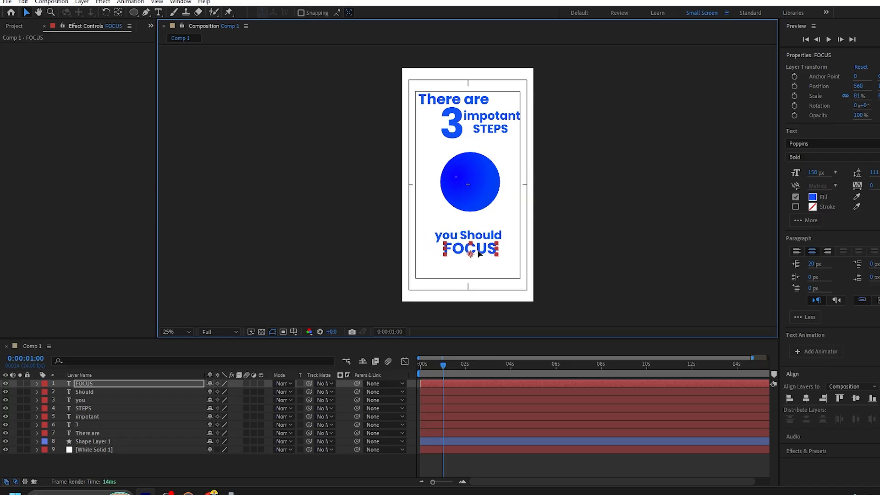
Add a copy of the "Should" text layer reading "on" and place it just after "FOCUS" on the same line
left_click(92, 384)
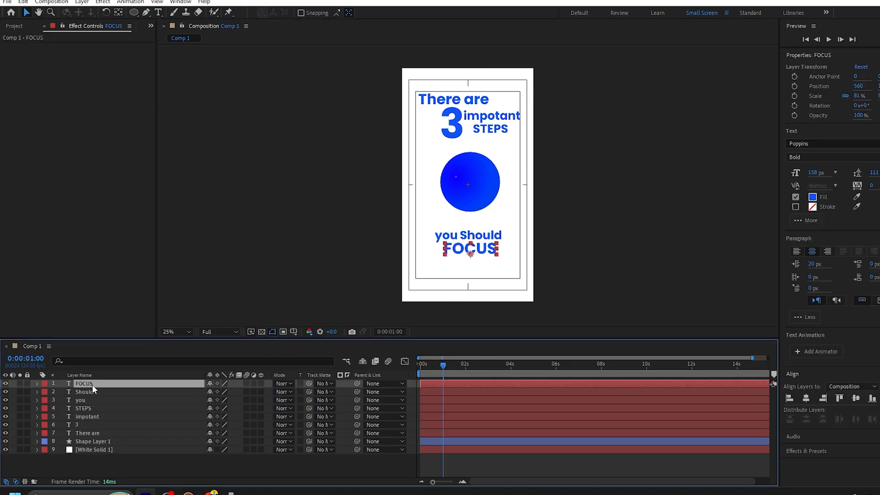
left_click(83, 392)
key("ctrl+c")
key("ctrl+v")
left_click(159, 13)
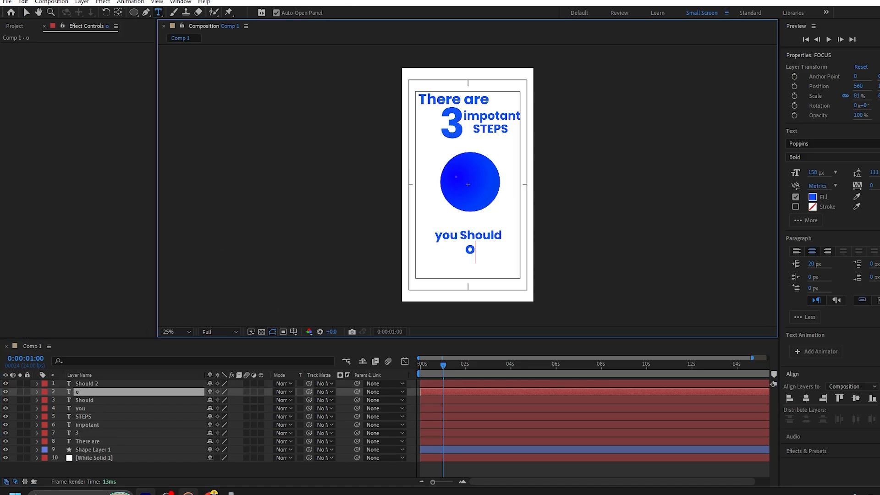
type("m")
key("BackSpace")
type("n")
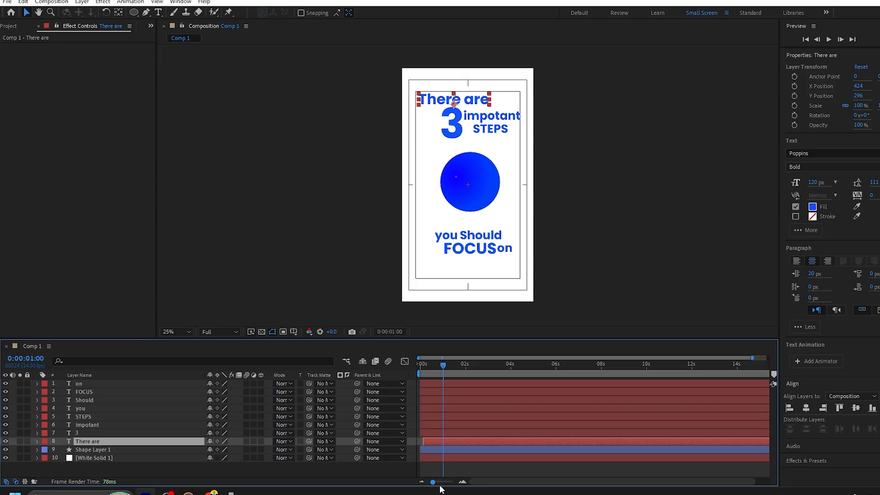
Stagger the text layers' start times in reading order from "There are" to "on" within the first second of the timeline
mouse_move(433, 482)
left_mouse_down()
mouse_move(453, 481)
mouse_move(446, 481)
left_mouse_up()
left_click(426, 432)
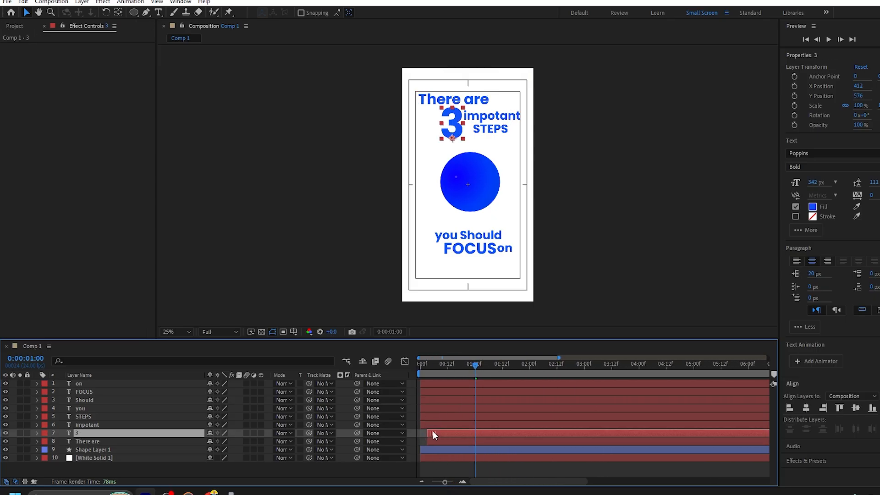
left_click_drag(431, 424, 455, 430)
left_click_drag(455, 429, 453, 429)
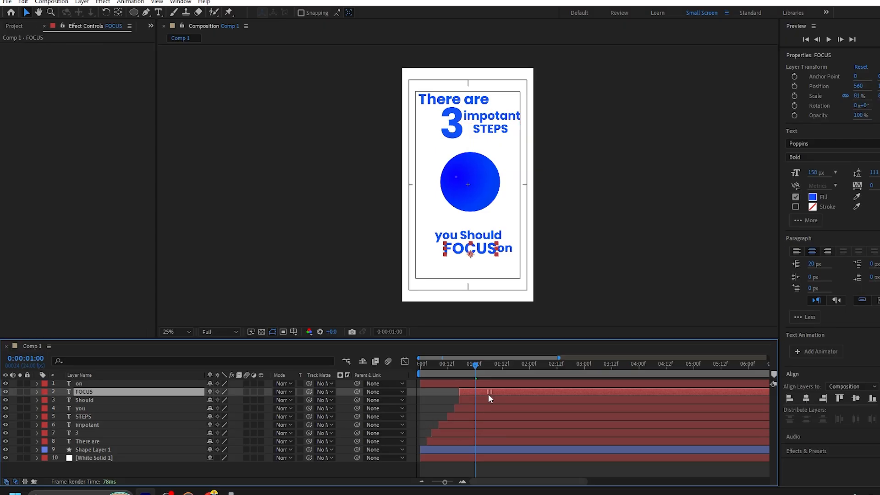
mouse_move(488, 394)
left_mouse_down()
mouse_move(480, 385)
mouse_move(500, 386)
left_mouse_up()
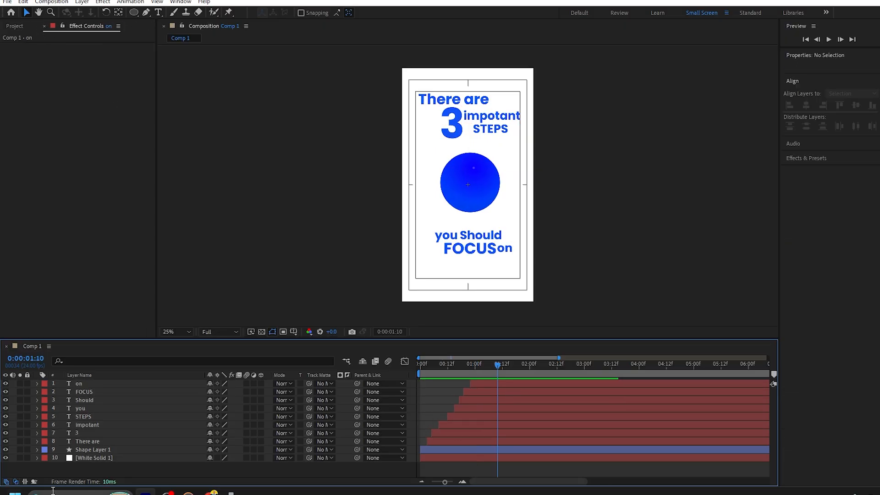
Create a full-frame white solid, place it directly beneath Shape Layer 1, and apply Gradient Ramp to it
right_click(71, 466)
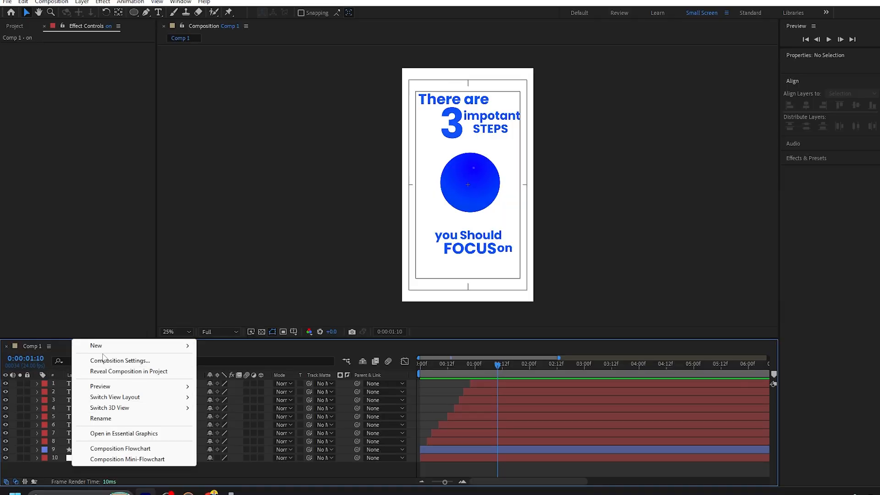
mouse_move(104, 347)
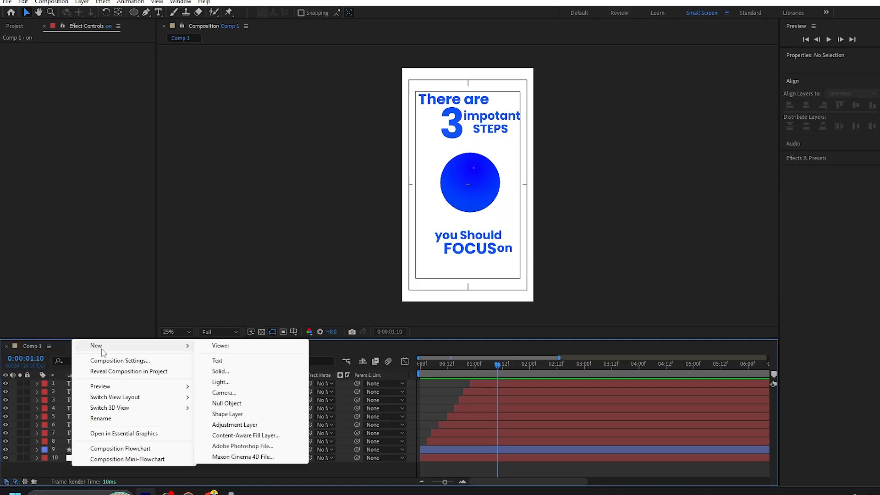
left_click(236, 374)
left_click(493, 329)
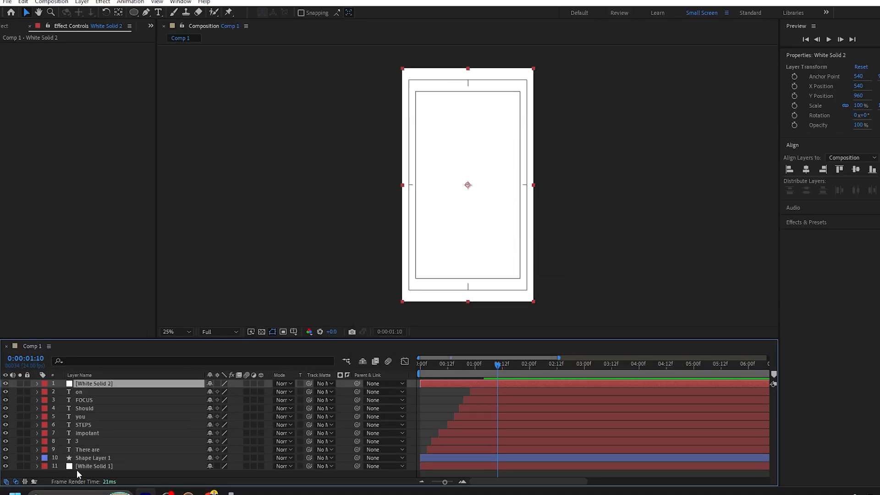
left_click_drag(91, 384, 92, 462)
left_click_drag(92, 462, 93, 463)
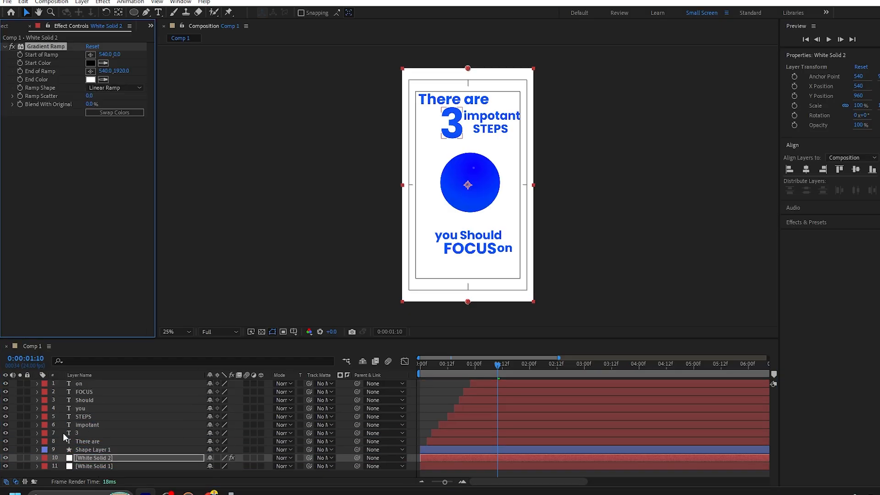
Make the gradient a Radial Ramp starting at the circle's center, 560, 968, and ending outside the frame at -296, 956
left_click(110, 88)
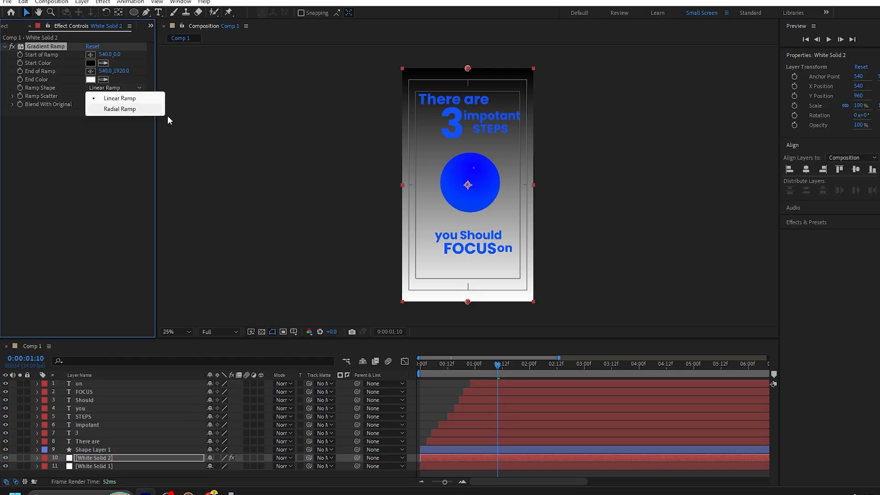
left_click(141, 112)
left_click(90, 54)
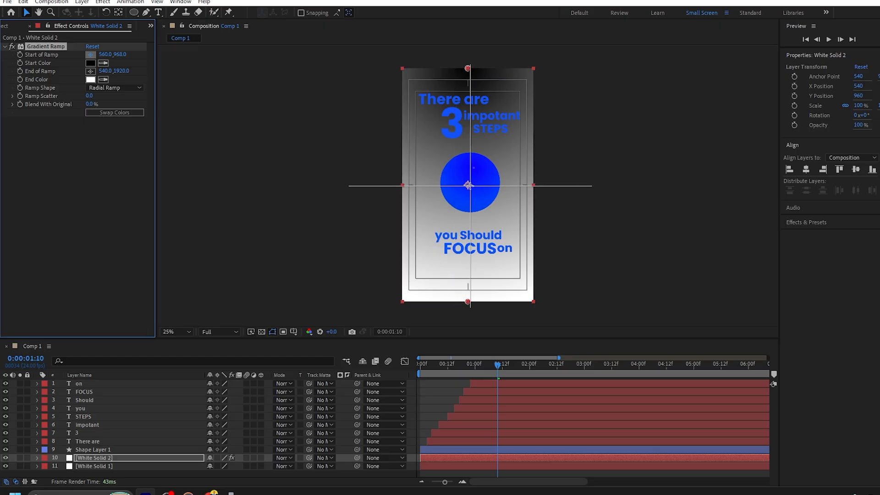
left_click(471, 185)
left_click(90, 71)
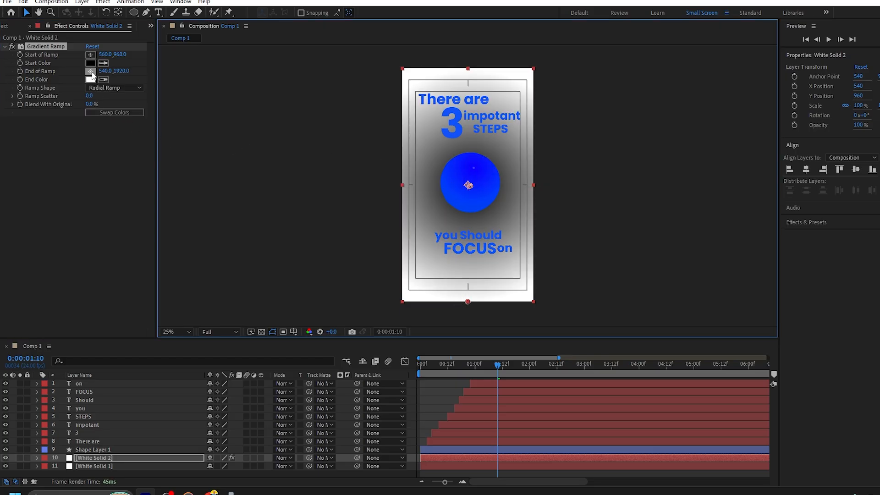
left_click(366, 185)
Set the Gradient Ramp's start color to blue 1800FF and its end color to black 000000
left_click(90, 63)
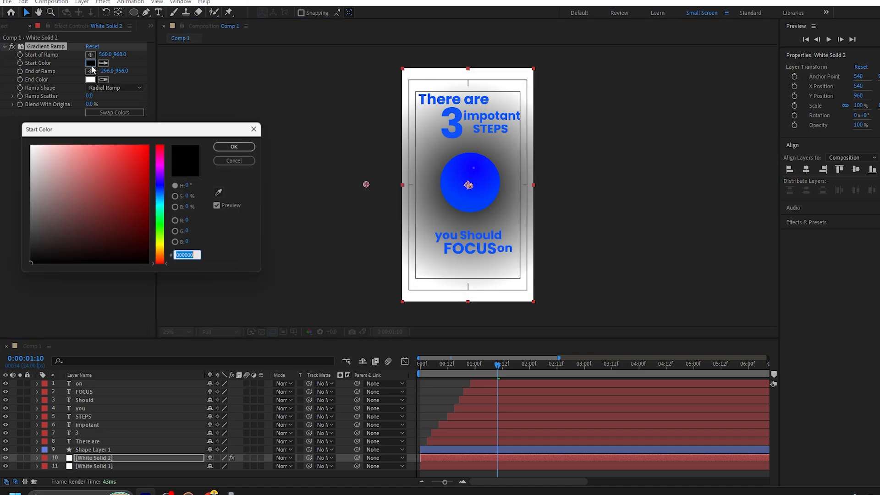
left_click(158, 182)
left_click(150, 144)
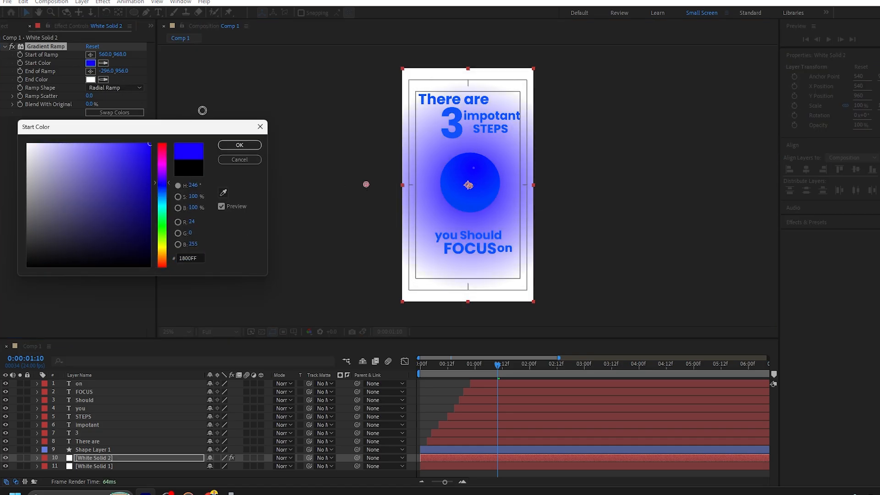
left_click(230, 145)
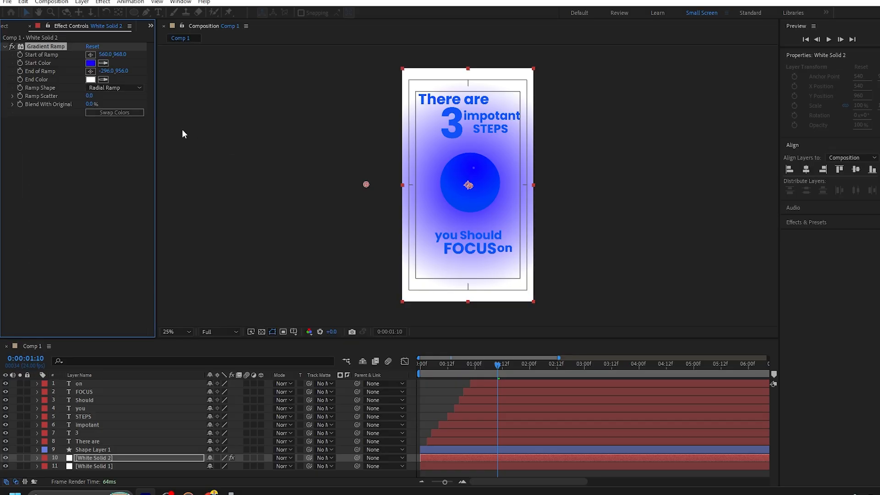
left_click(91, 81)
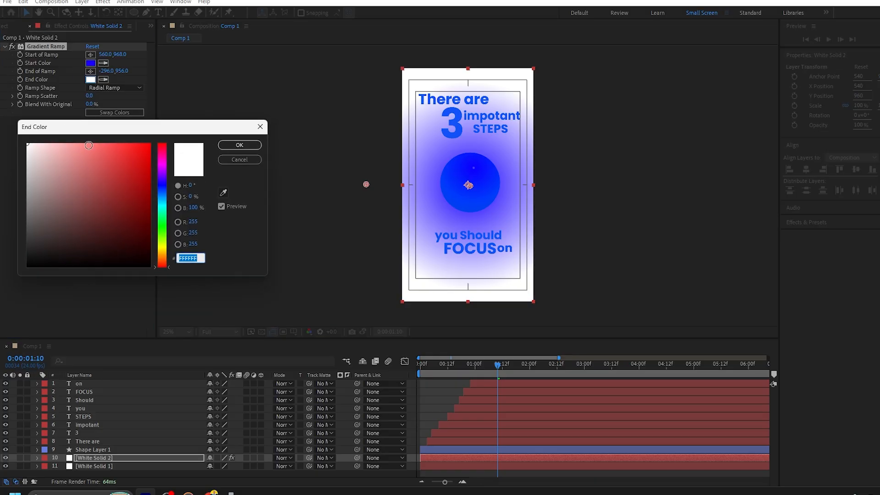
left_click(147, 267)
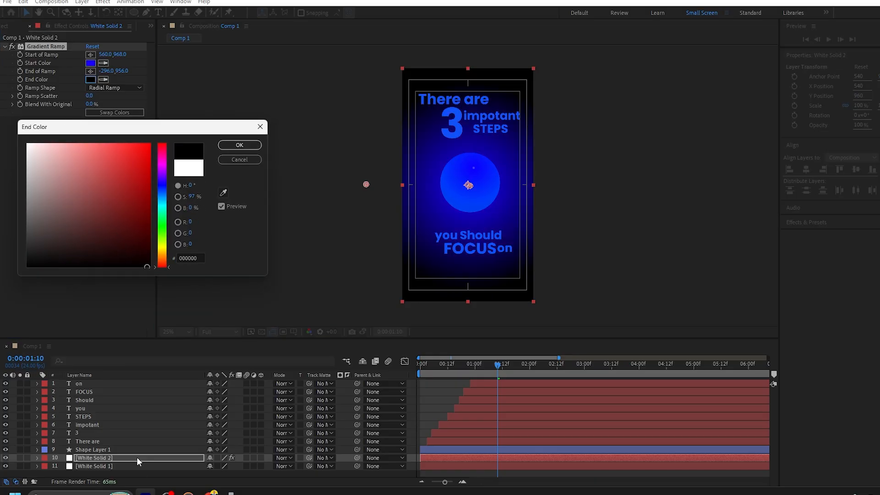
left_click(230, 145)
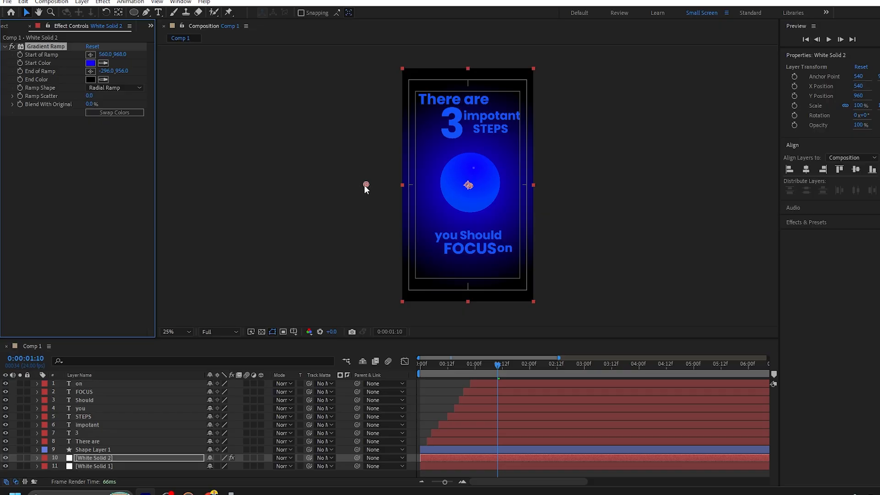
Move the Gradient Ramp's end point on White Solid 2 farther out to -1040, 868 to widen the glow
left_click_drag(365, 185, 351, 183)
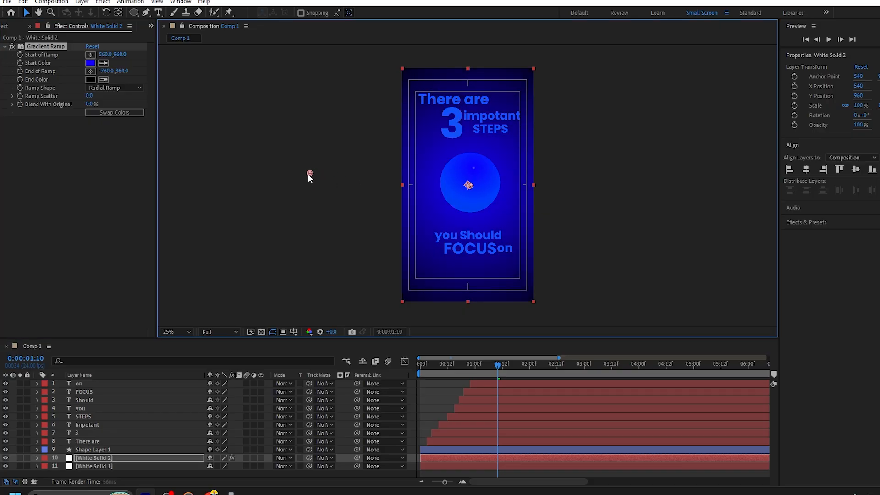
Keyframe the opacity of all eight text layers from 100% at 0:00:01:09 to 0% at 0:00:01:11
left_click_drag(84, 443, 78, 381)
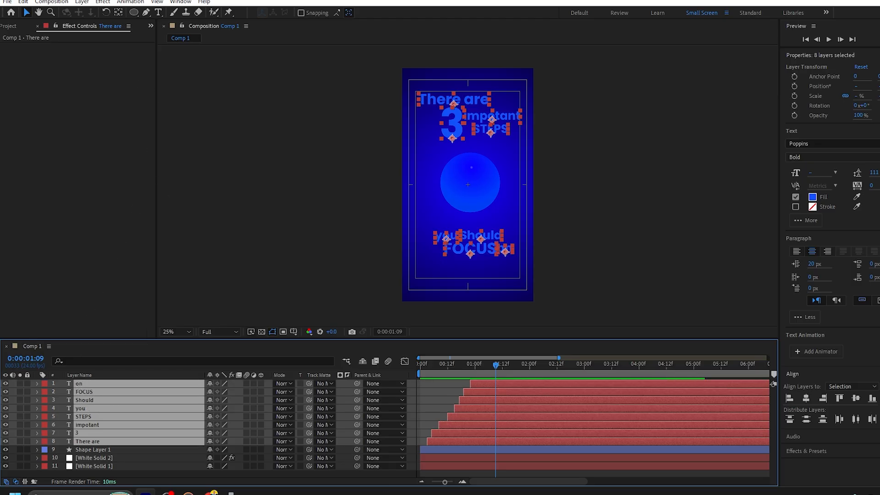
key("t")
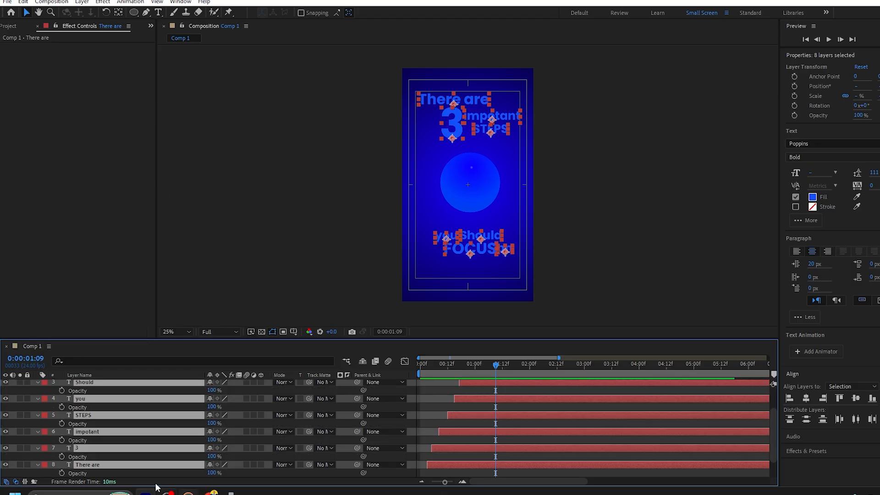
left_click(62, 391)
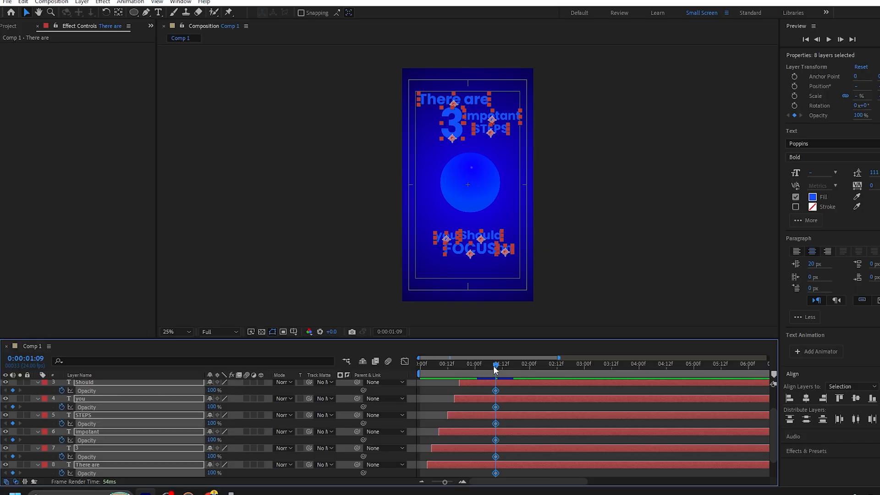
left_click_drag(493, 367, 502, 369)
left_click_drag(211, 394, 142, 411)
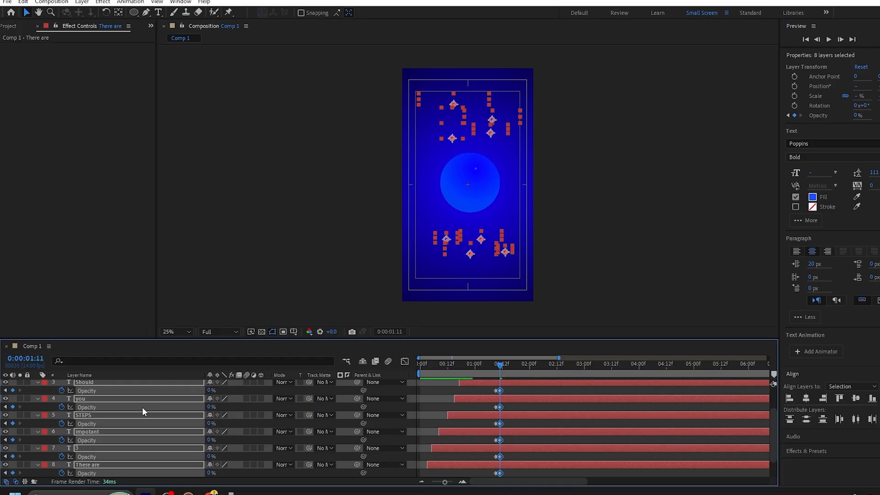
key("u")
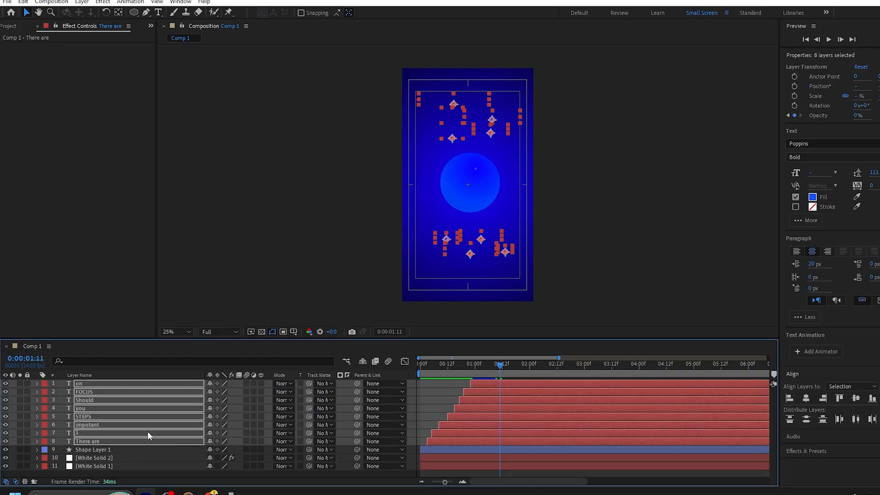
Cut off all eight text layers at 0:00:01:11, removing the remainder, and preview from the start
key("alt+]")
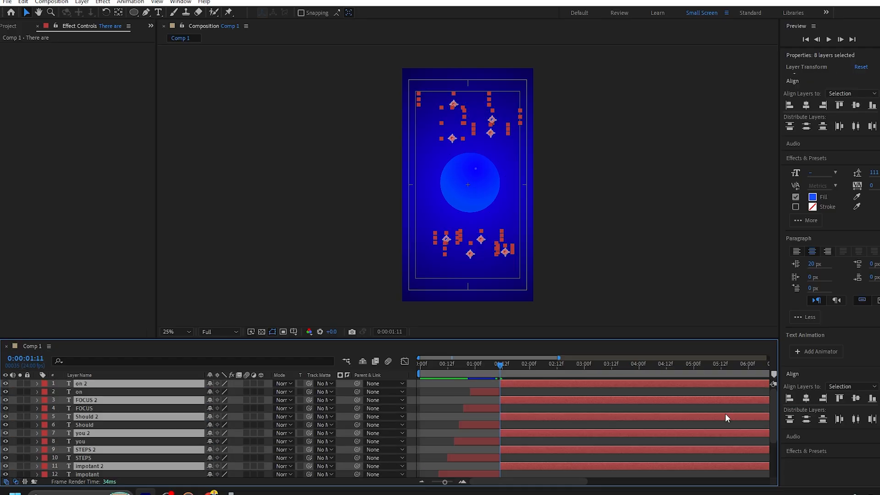
left_click(590, 425)
left_click_drag(500, 364, 179, 420)
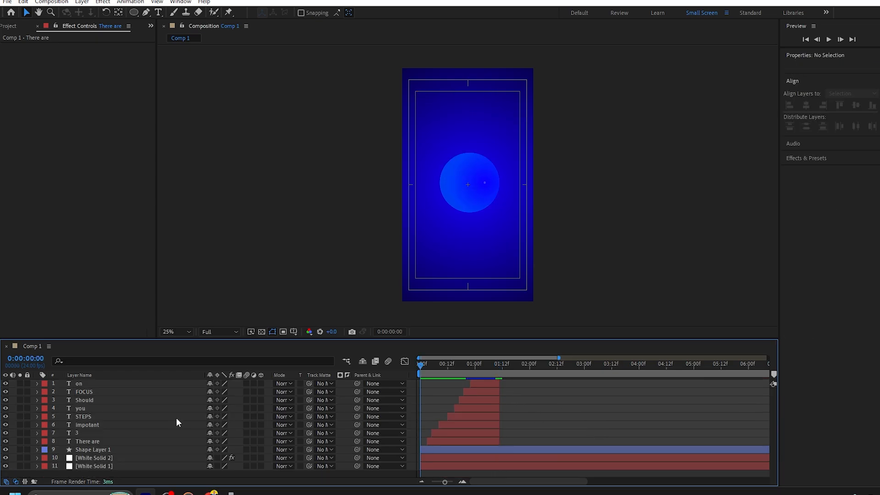
key("space")
Make White Solid 2 begin at about 0:00:01:09 and draw a tiny ellipse mask on it at the circle's center
left_click_drag(508, 458, 587, 464)
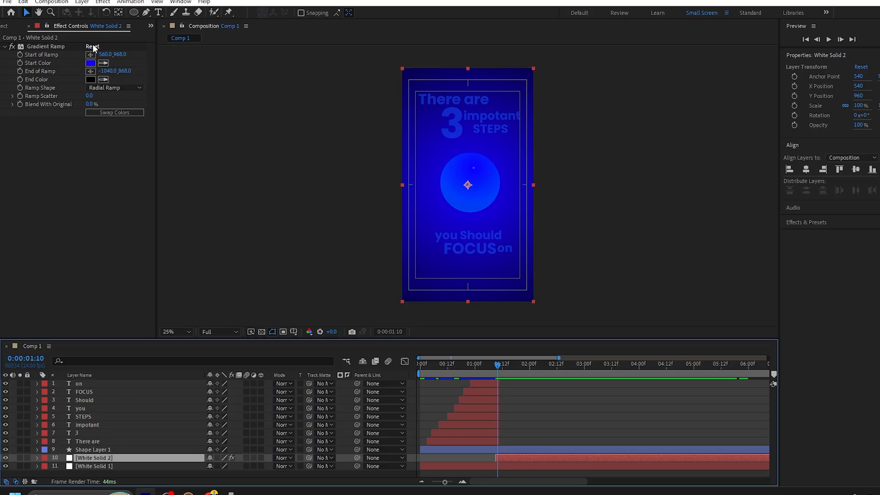
left_click(133, 12)
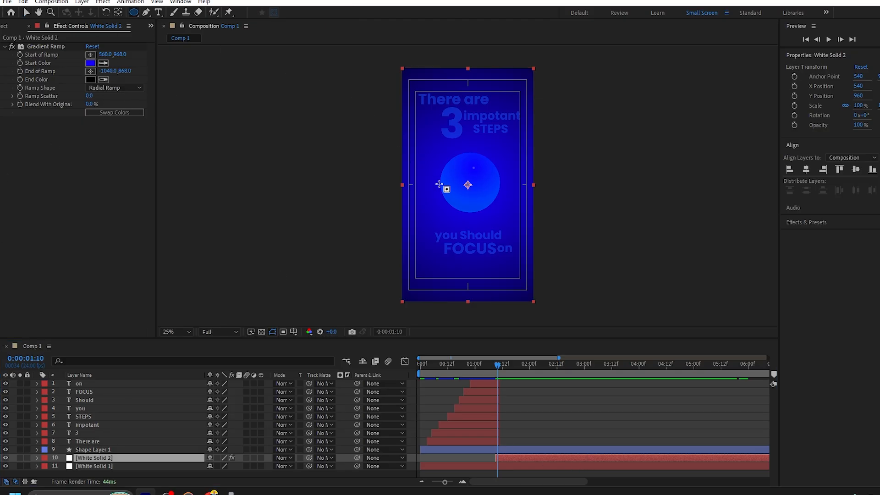
left_click_drag(467, 182, 472, 185)
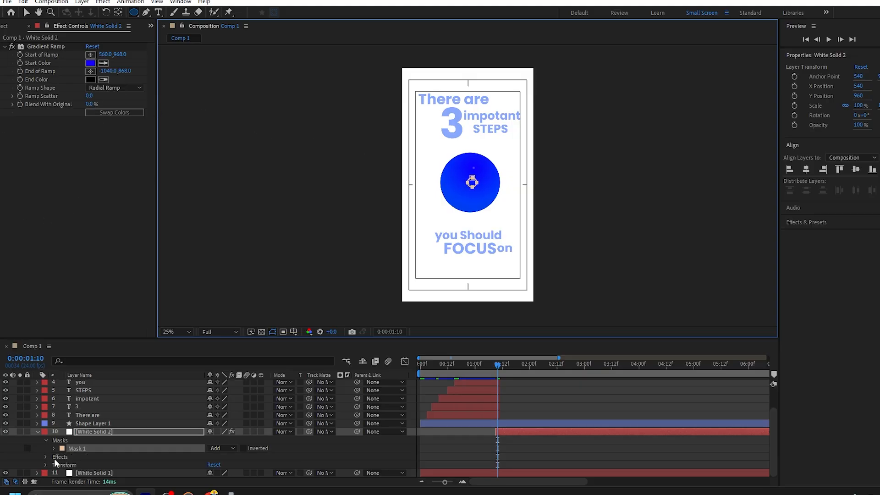
Keyframe the mask's expansion on White Solid 2 from 0 at about 0:00:01:09 to 1237 pixels at 0:00:01:14
left_click(53, 448)
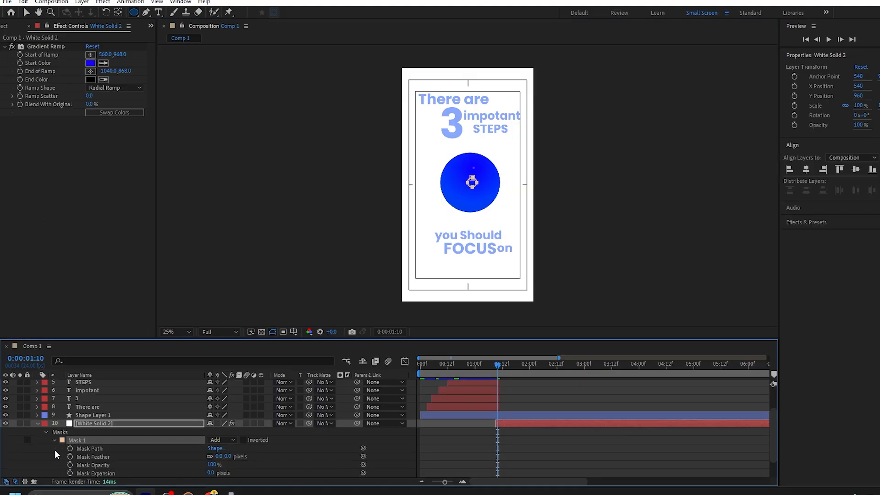
left_click(70, 473)
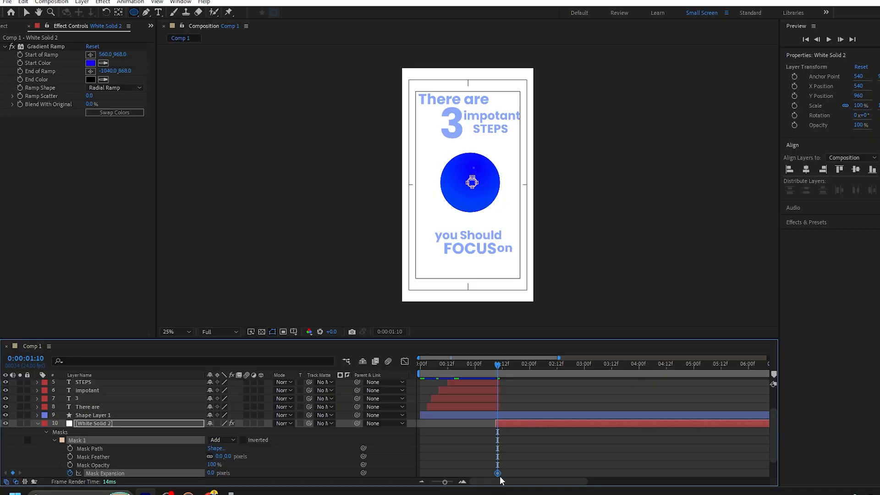
left_click_drag(496, 475, 497, 479)
left_click_drag(497, 367, 507, 424)
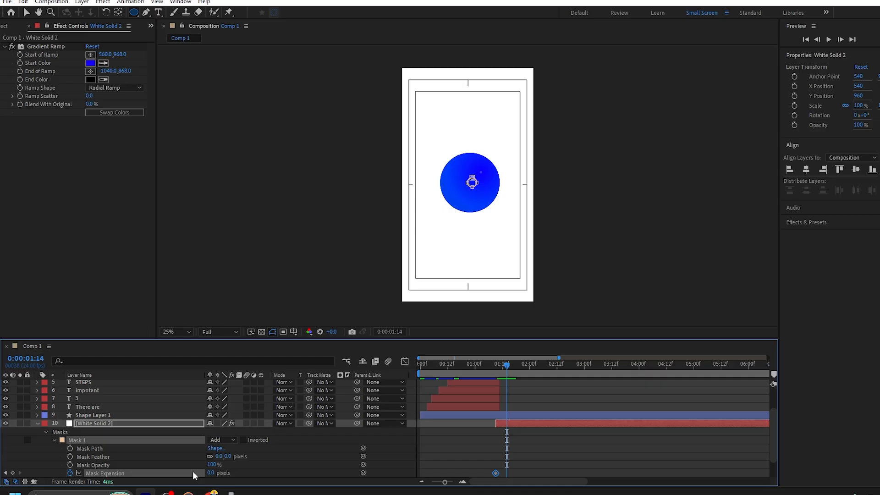
left_click_drag(216, 474, 777, 485)
key("u")
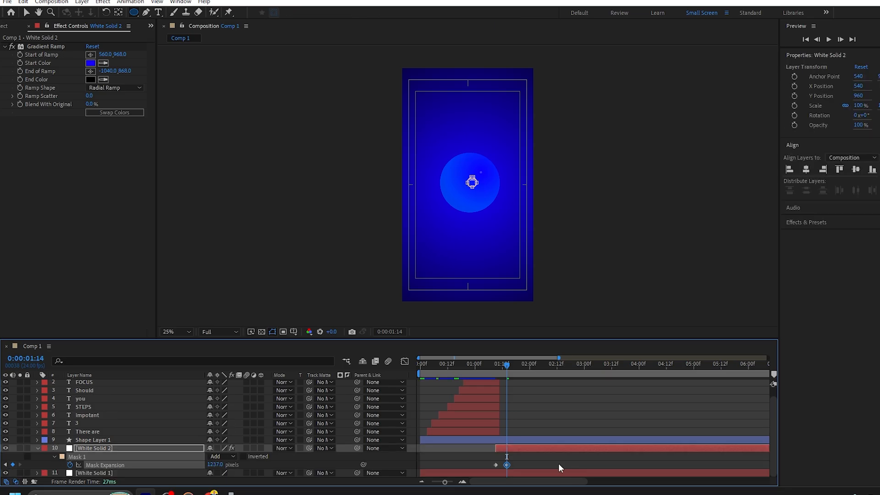
Apply Easy Ease to both Mask Expansion keyframes and preview the background reveal from the start
left_click_drag(558, 464, 461, 460)
key("F9")
key("Home")
key("space")
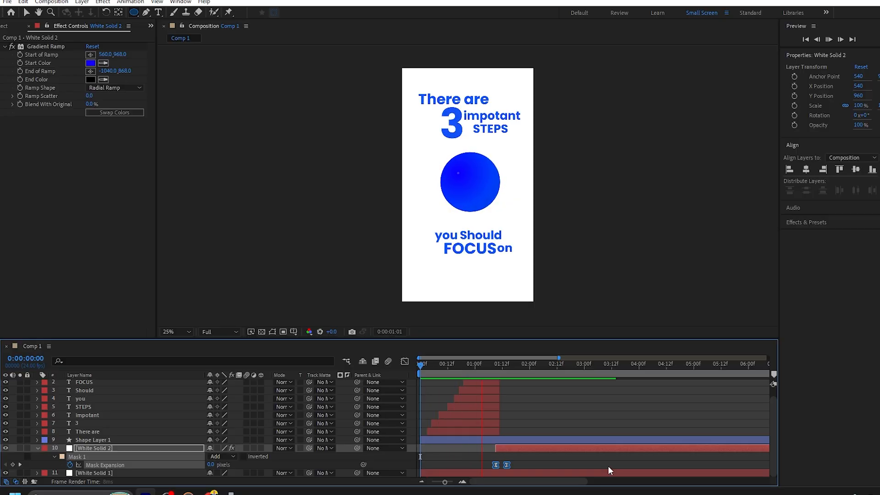
key("space")
Keyframe Shape Layer 1's scale from 100% at 0:00:01:11 to 30% at 0:00:01:14, with eased keyframes
left_click_drag(527, 365, 498, 428)
left_click(87, 440)
key("alt+shift+s")
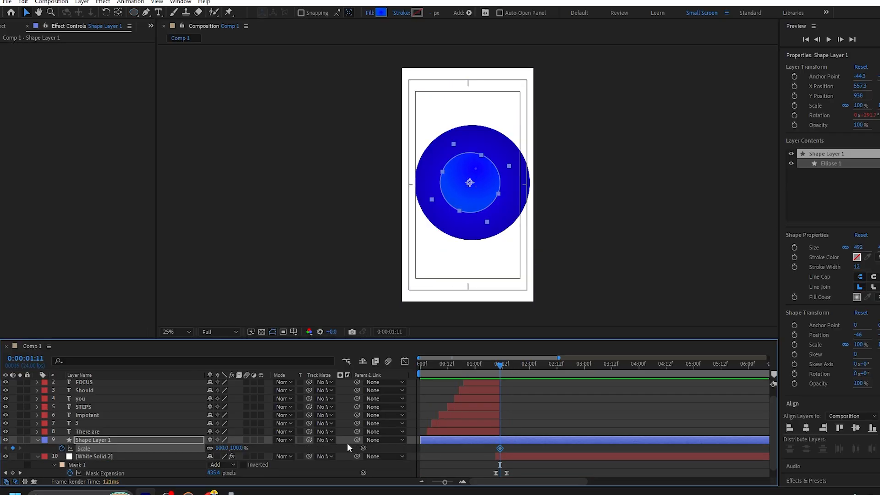
left_click_drag(500, 366, 506, 380)
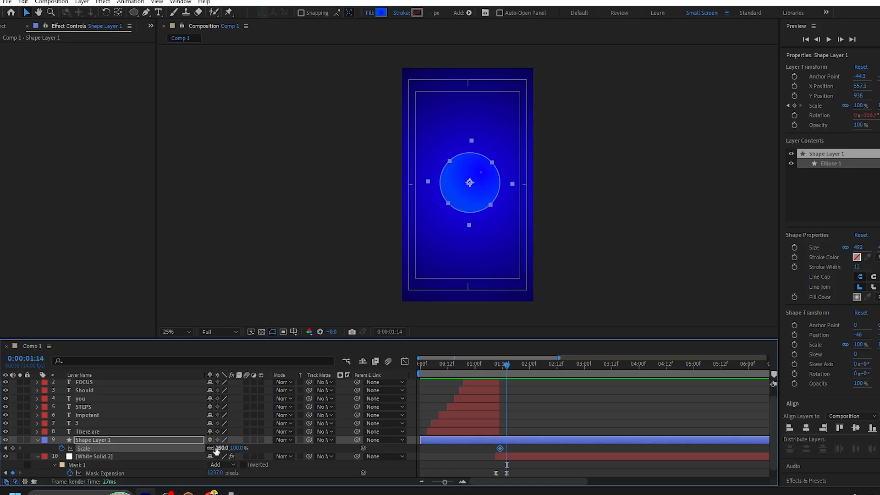
left_click(216, 444)
left_click(222, 447)
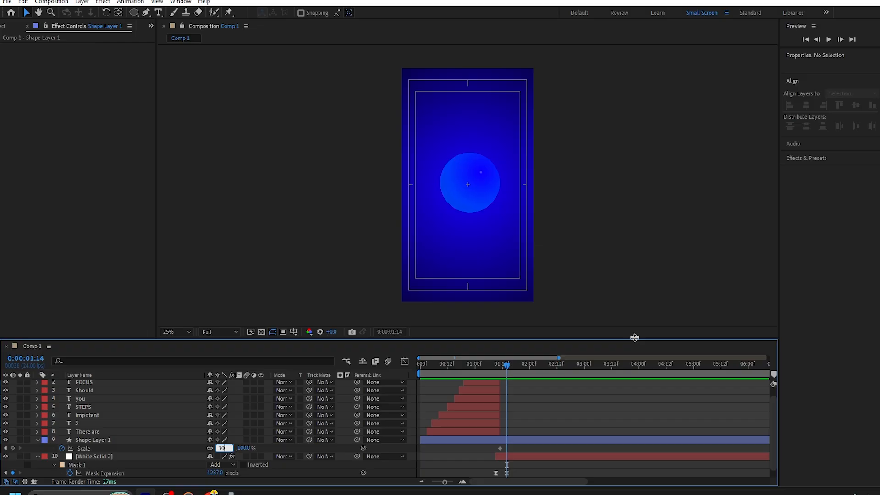
key("Return")
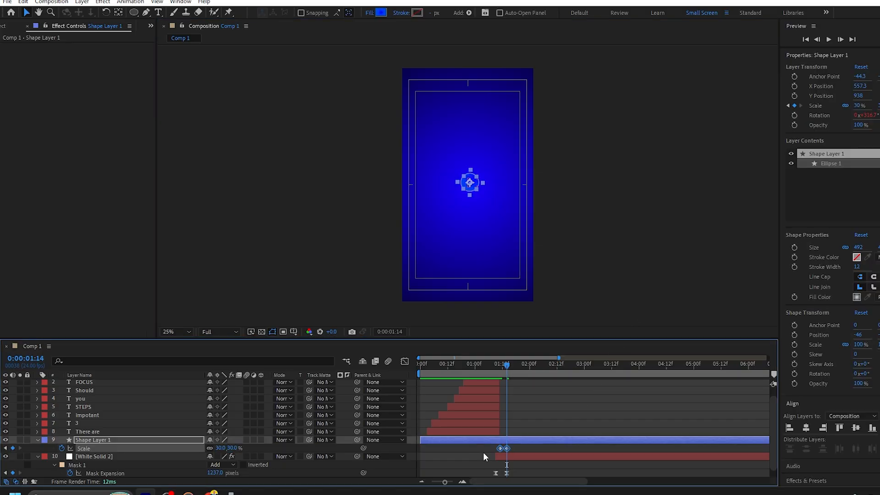
key("s")
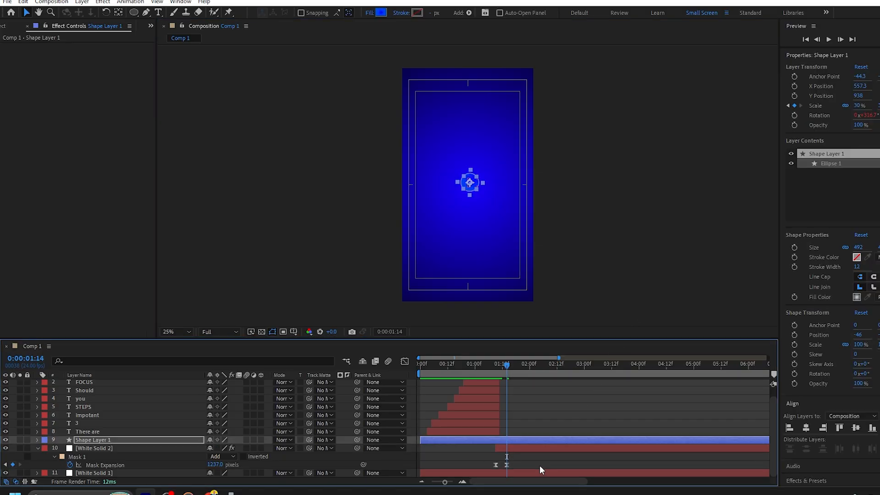
Play the composition from the beginning to check the circle's shrink against the background reveal
left_click(522, 448)
key("u")
left_click_drag(505, 366, 88, 434)
key("space")
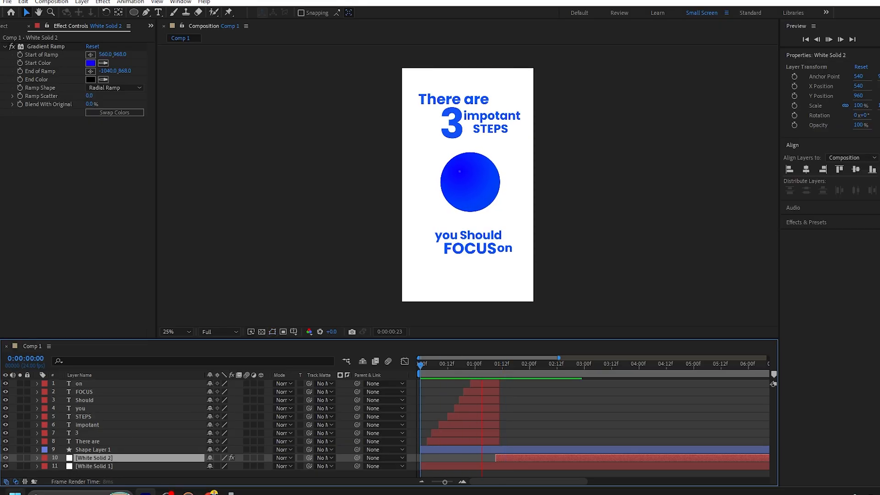
key("space")
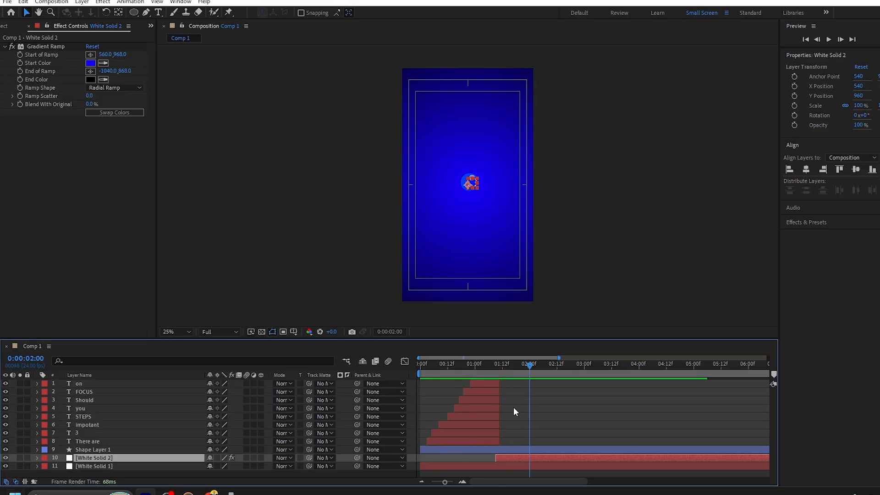
Shift Shape Layer 1's first scale keyframe to about 0:00:01:10 and preview the timing from the start
left_click(523, 449)
key("s")
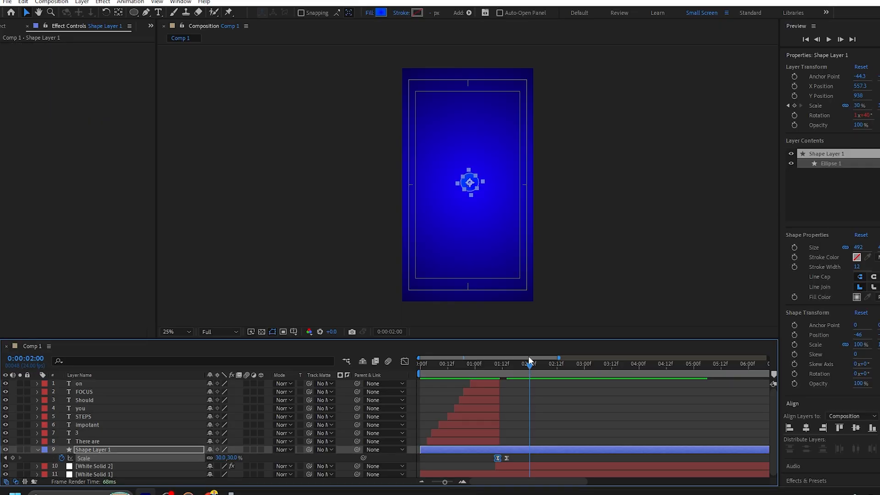
key("s")
left_click_drag(525, 365, 419, 365)
key("space")
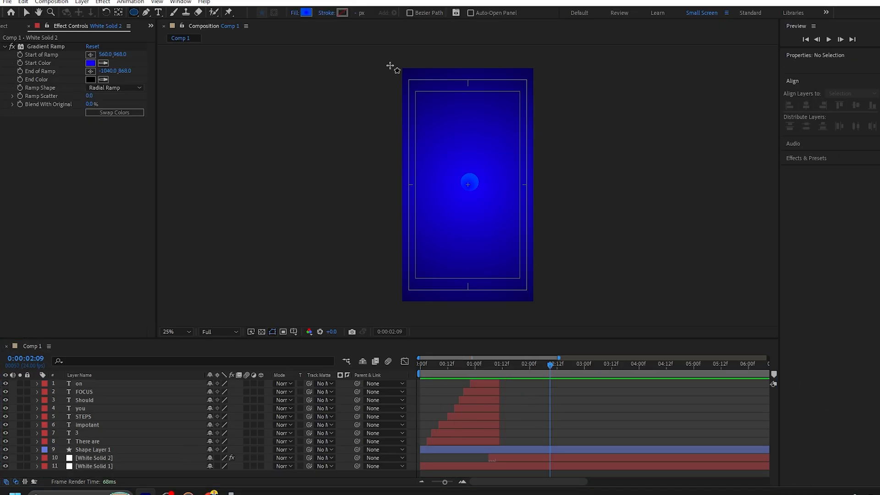
Draw a circle about 1232 px wide on a new shape layer and center it on the frame's upper edge
left_click_drag(390, 66, 540, 214)
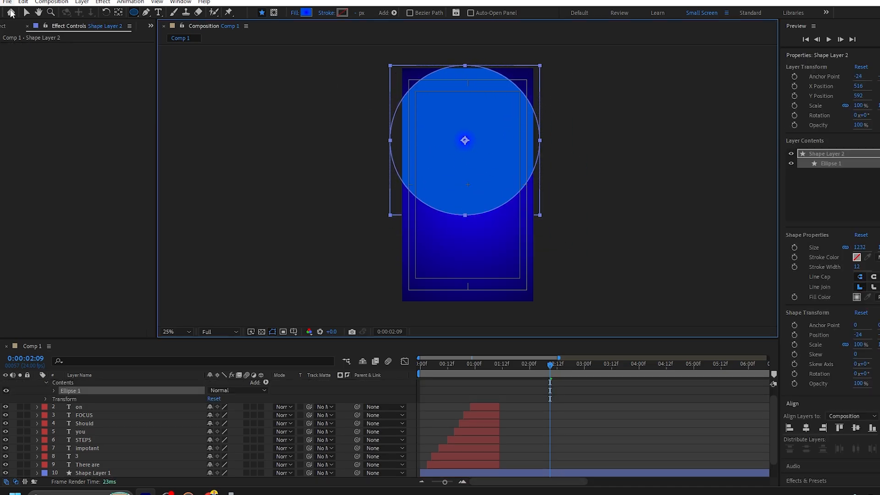
left_click(26, 13)
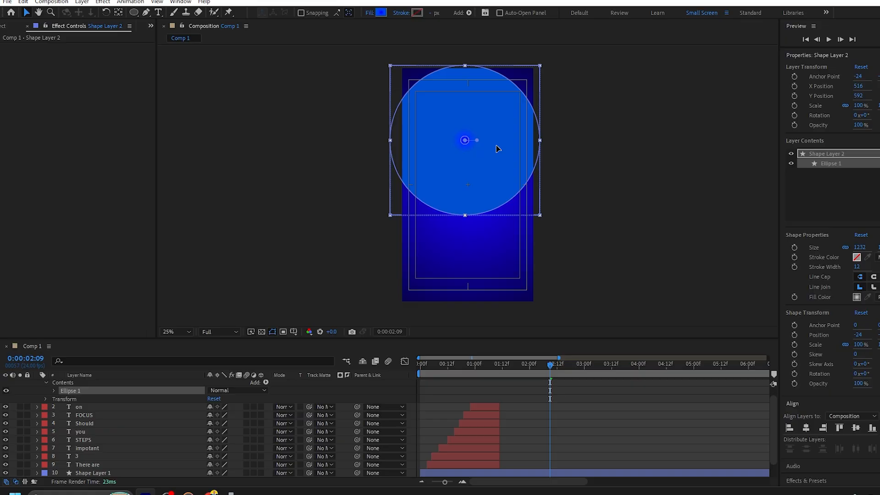
left_click_drag(498, 148, 501, 99)
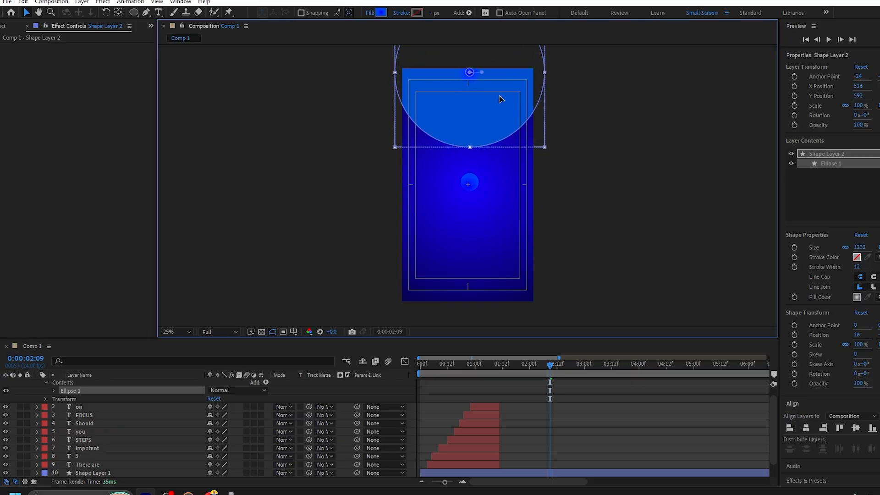
left_click(627, 130)
left_click(486, 130)
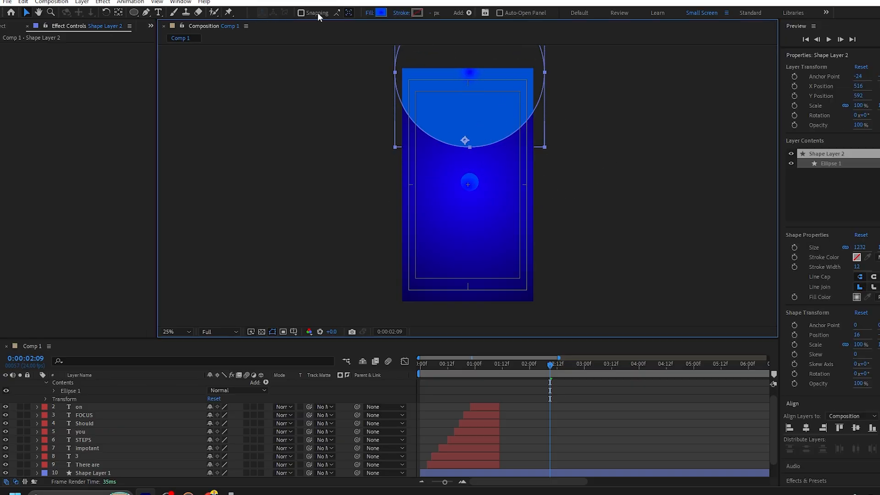
Change the large circle's fill type from radial gradient to solid color
left_click(381, 12)
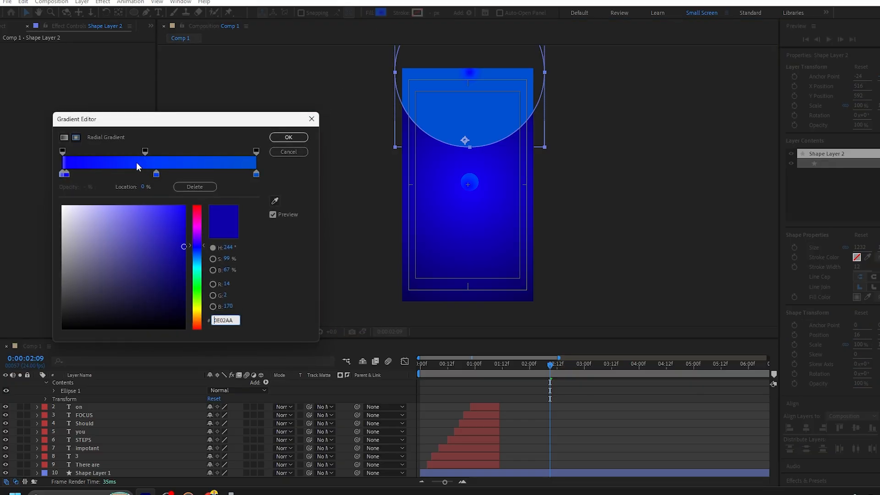
left_click(302, 150)
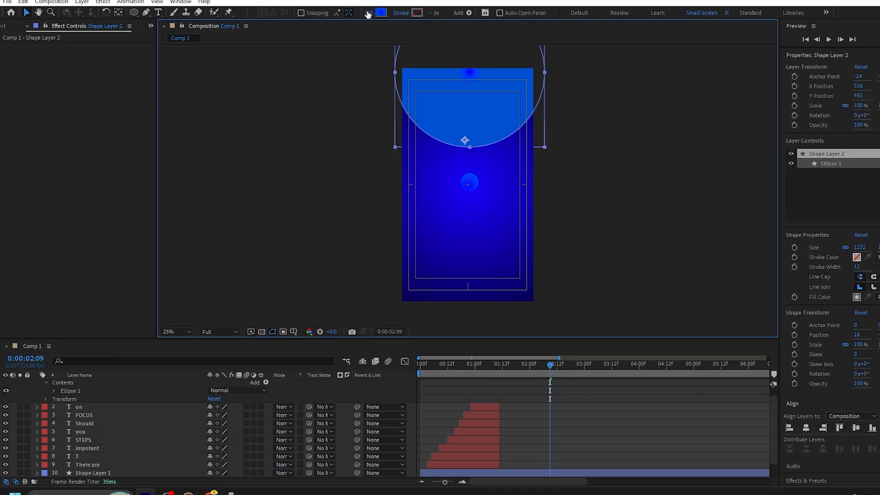
left_click(368, 13)
left_click(427, 213)
key("Return")
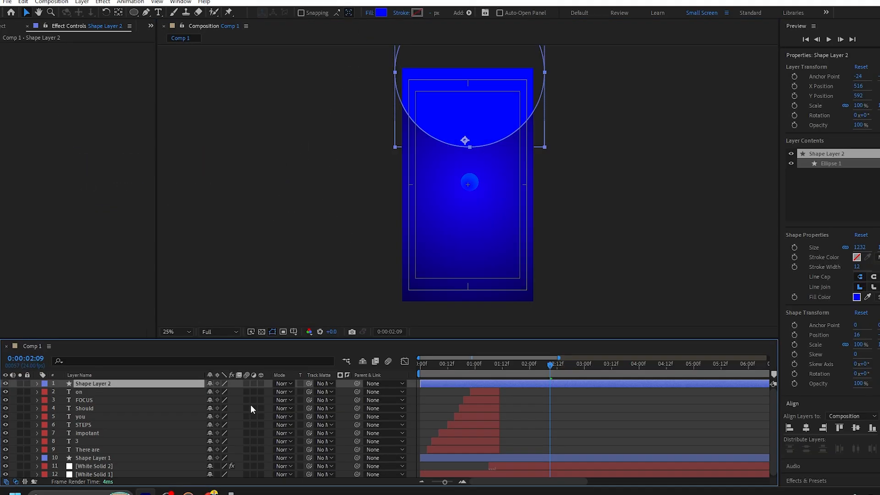
Apply a Gradient Ramp effect to Shape Layer 2 and set its start color to bright blue
key("ctrl+space")
type("gr")
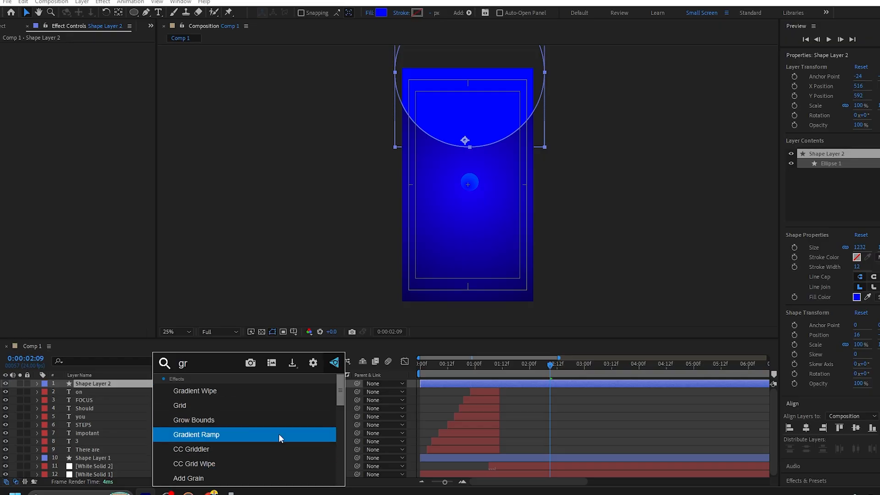
left_click(278, 434)
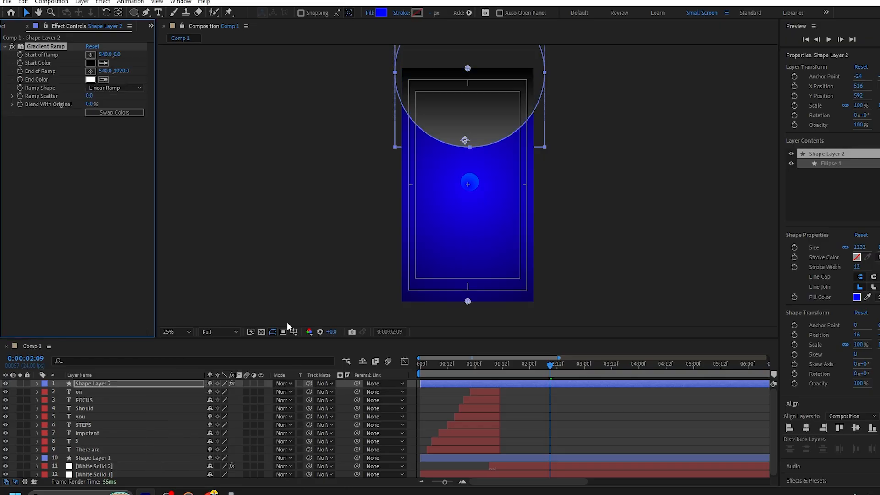
left_click(87, 65)
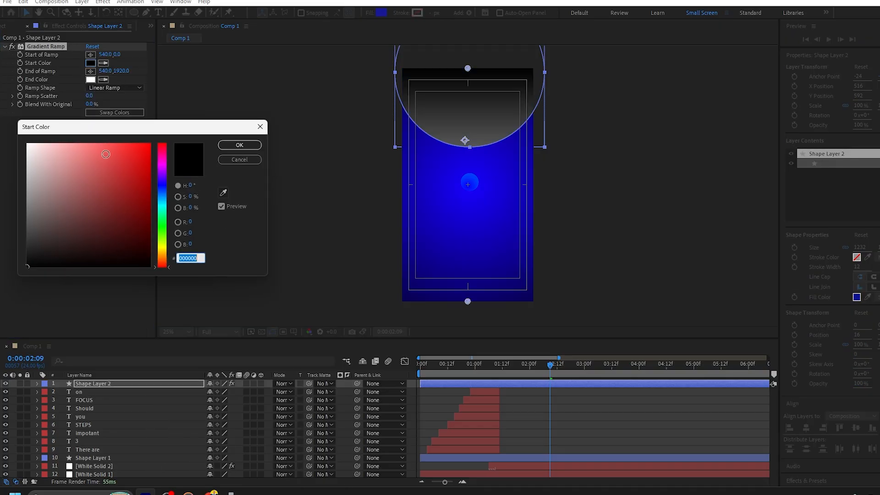
left_click(162, 183)
left_click_drag(148, 196, 150, 143)
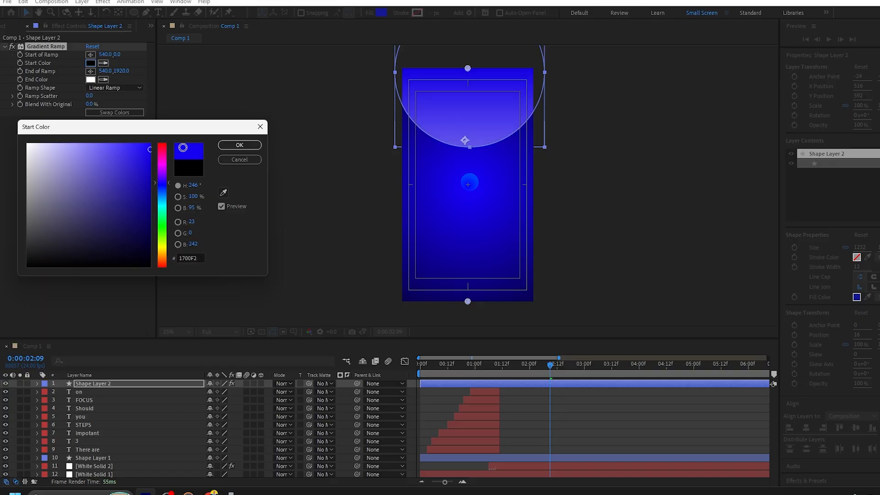
left_click(239, 145)
left_click(622, 175)
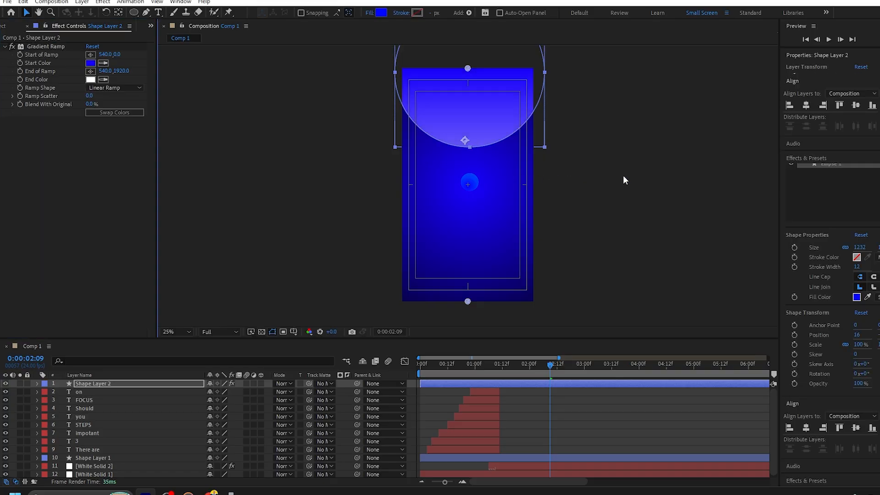
Duplicate Shape Layer 2 and set the duplicate circle's fill to None
left_click(99, 384)
key("ctrl+d")
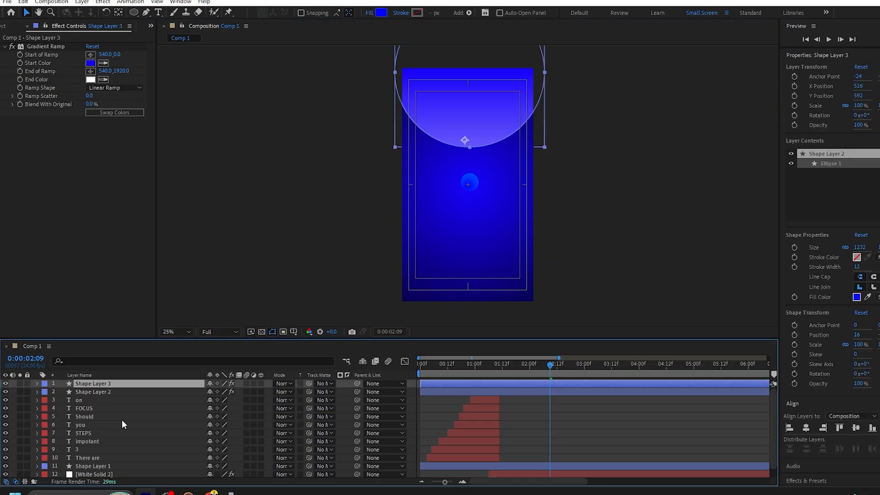
left_click(368, 14)
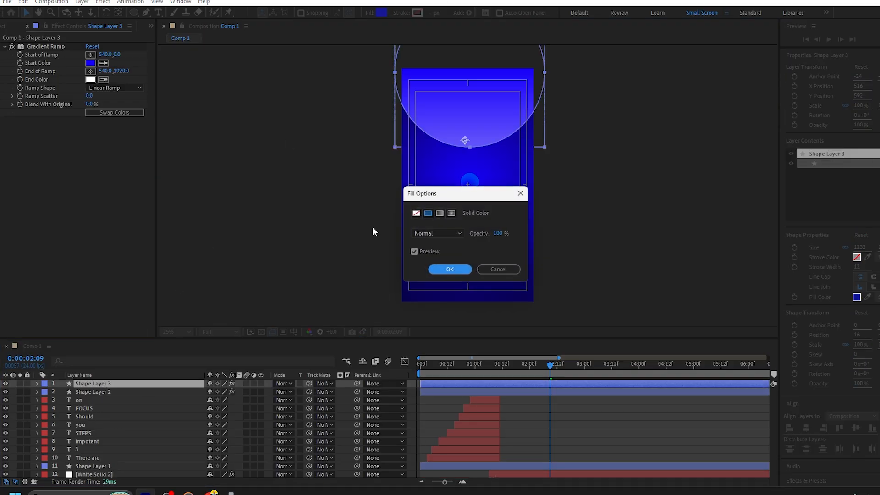
left_click(416, 213)
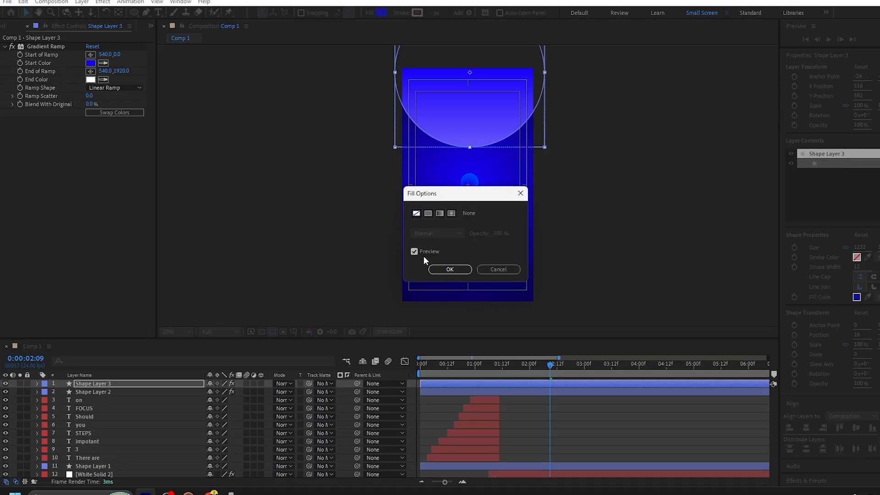
left_click(447, 271)
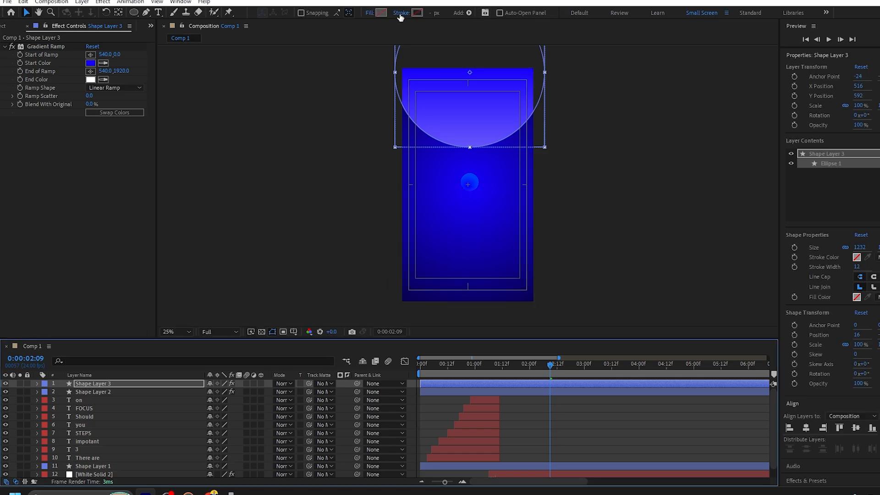
Give the duplicate circle a white 12 px stroke and delete its Gradient Ramp effect
left_click(417, 12)
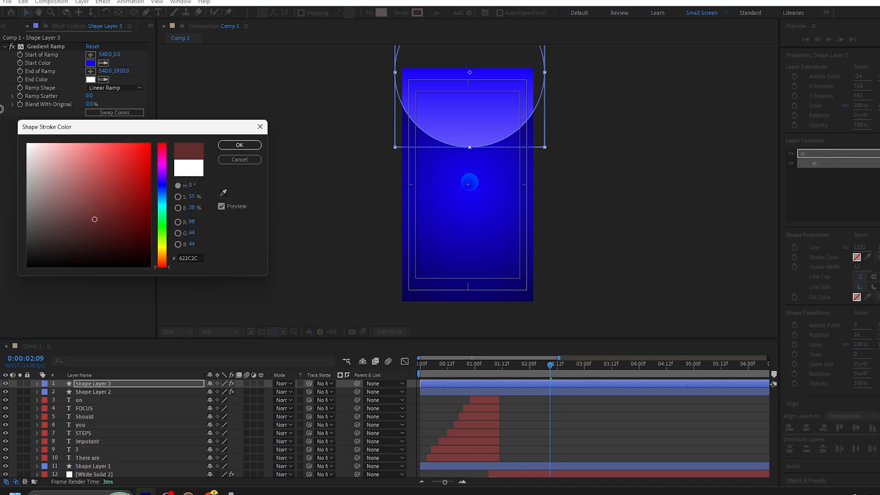
left_click(239, 145)
left_click(606, 207)
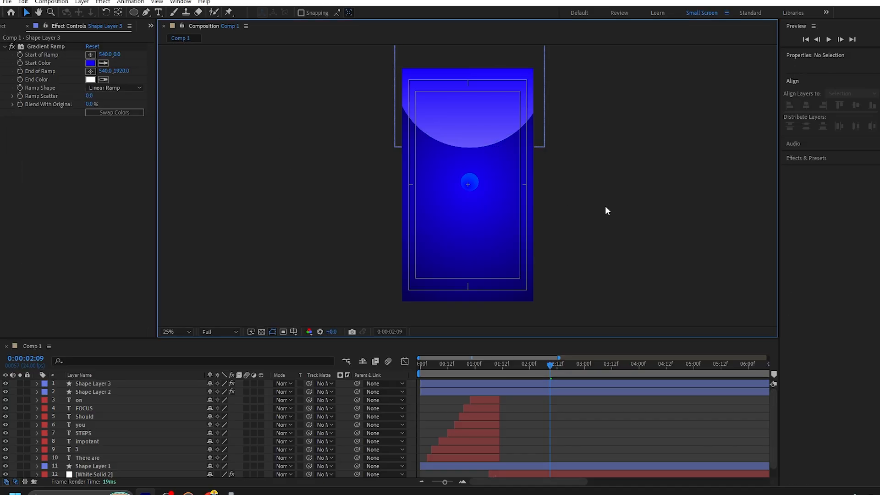
left_click(45, 45)
key("Delete")
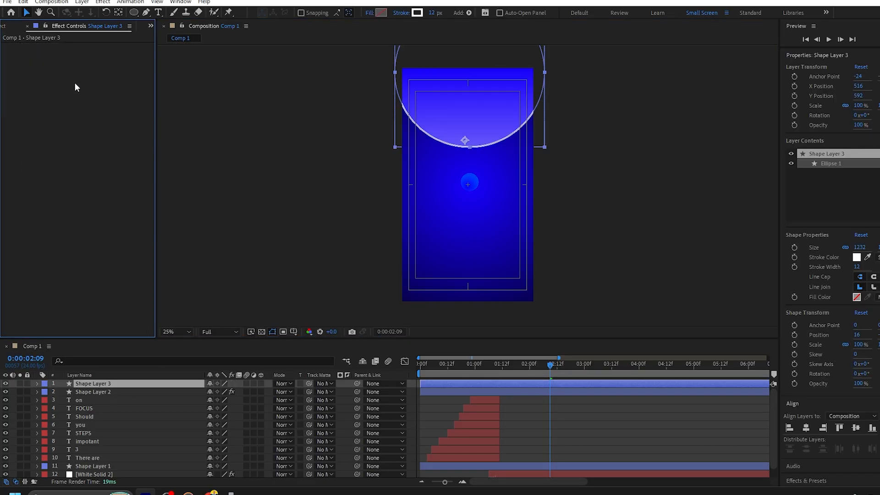
left_click(615, 219)
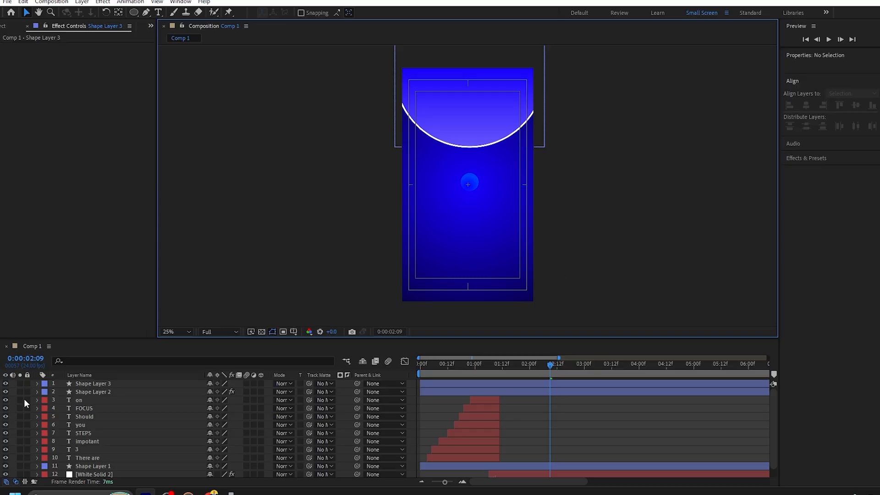
Add Trim Paths to Shape Layer 3 with Start at 40% and End at 60%
left_click(37, 384)
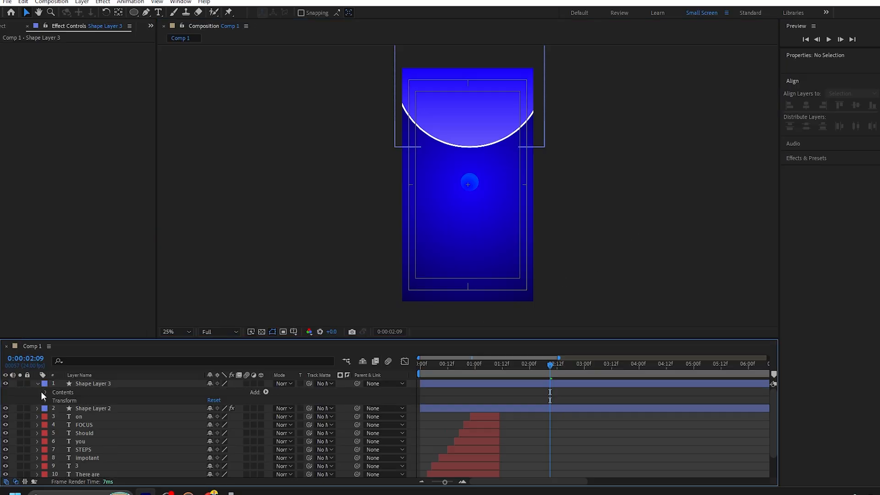
left_click(266, 392)
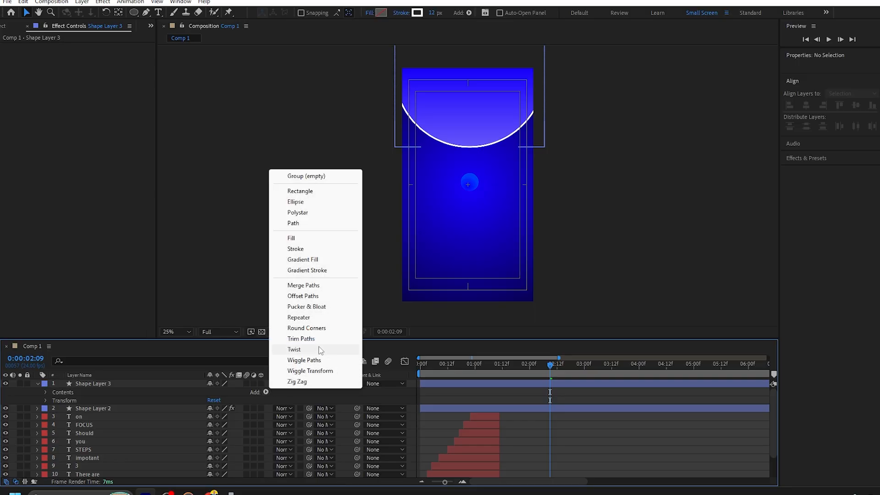
left_click(302, 339)
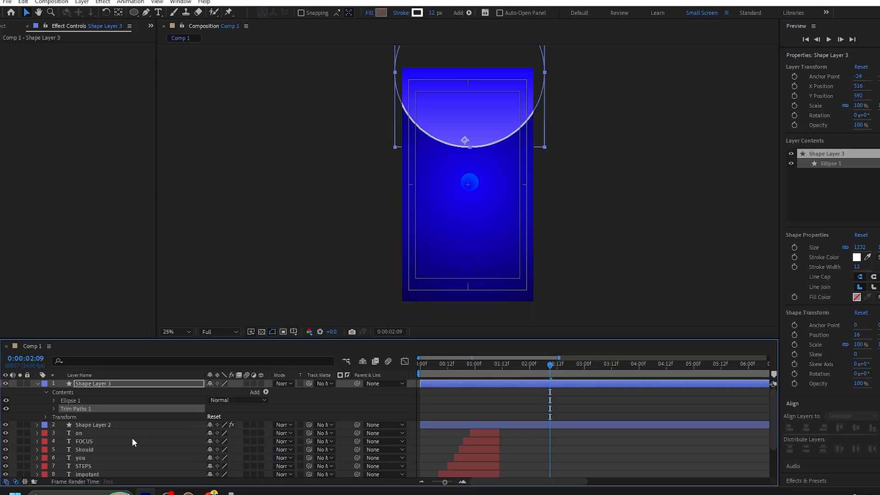
left_click(53, 408)
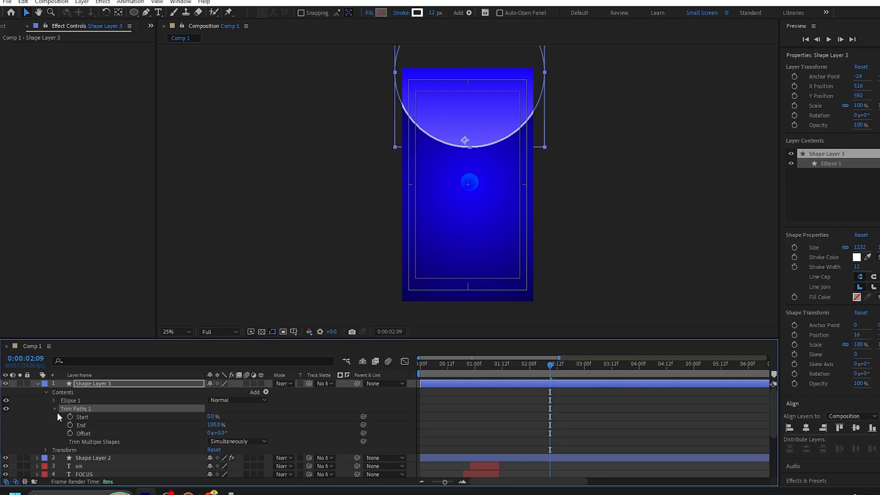
left_click(213, 417)
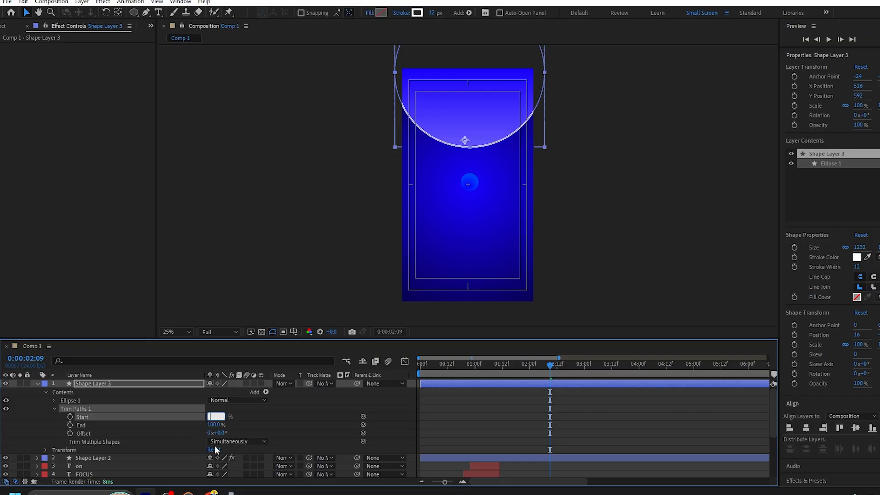
left_click(263, 419)
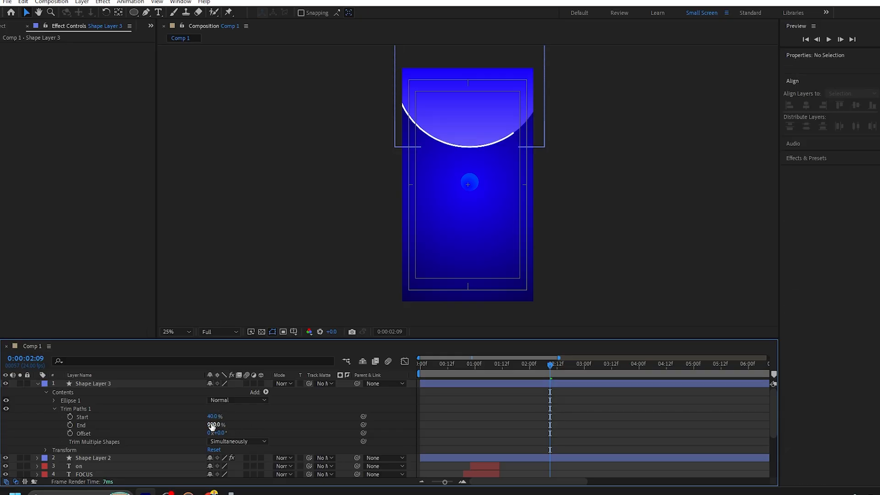
mouse_move(213, 427)
left_mouse_down()
mouse_move(196, 426)
mouse_move(212, 427)
left_mouse_up()
left_click(212, 425)
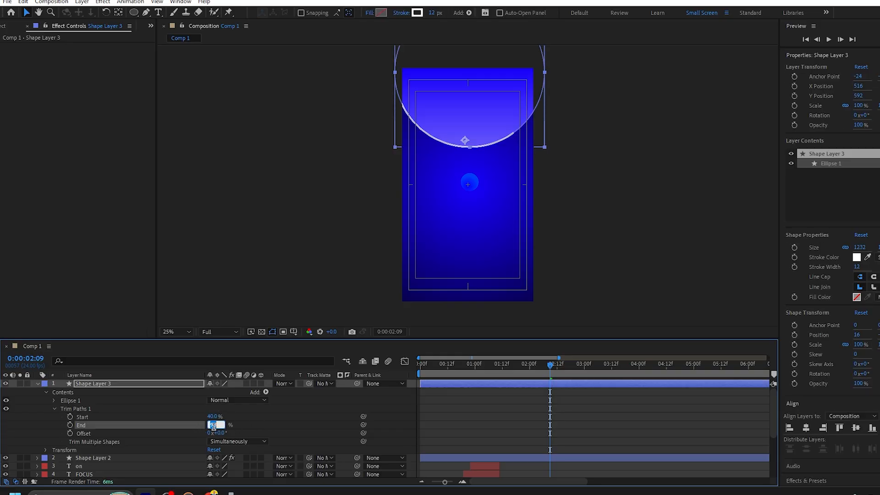
type("60")
left_click(247, 448)
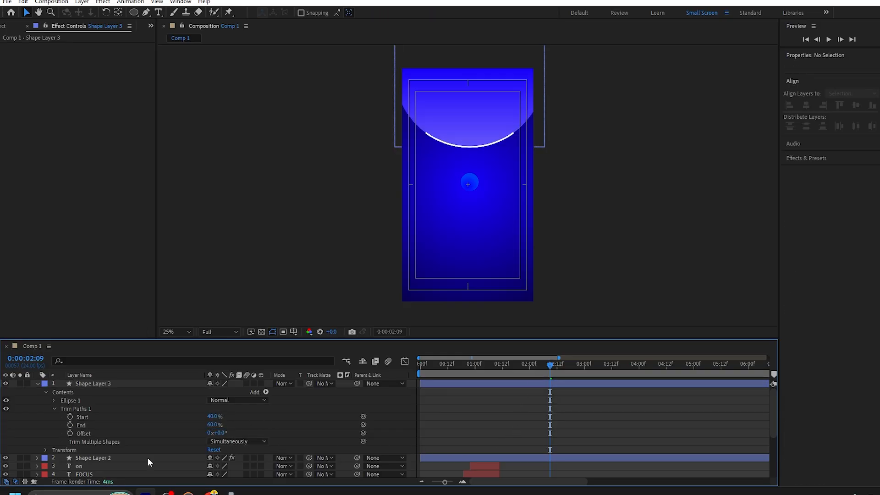
Keyframe Shape Layer 3's Trim Paths offset at -5° on the first frame and add a second offset keyframe at 0:00:00:21
key("Home")
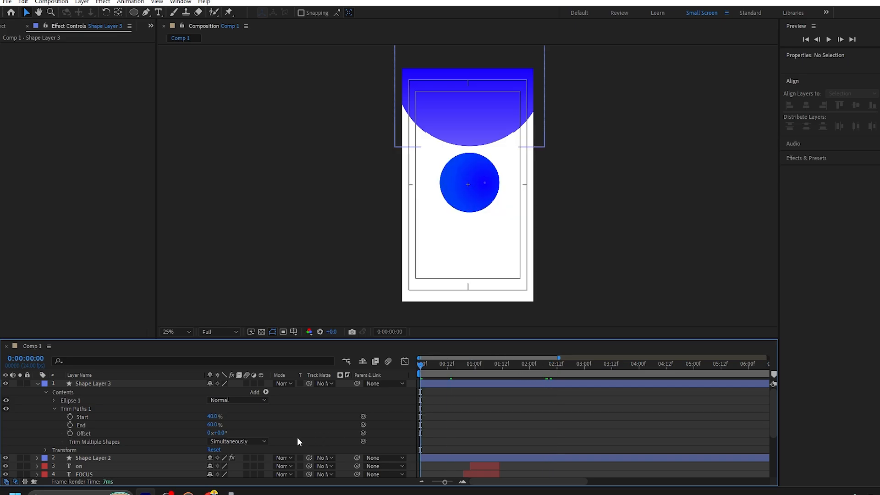
left_click(69, 433)
left_click(219, 434)
type("-")
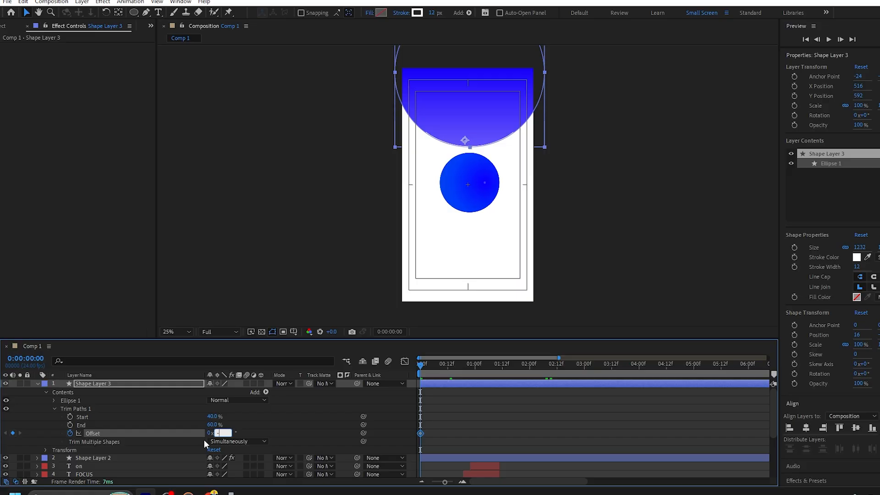
type("5")
left_click(238, 449)
left_click_drag(423, 366, 468, 369)
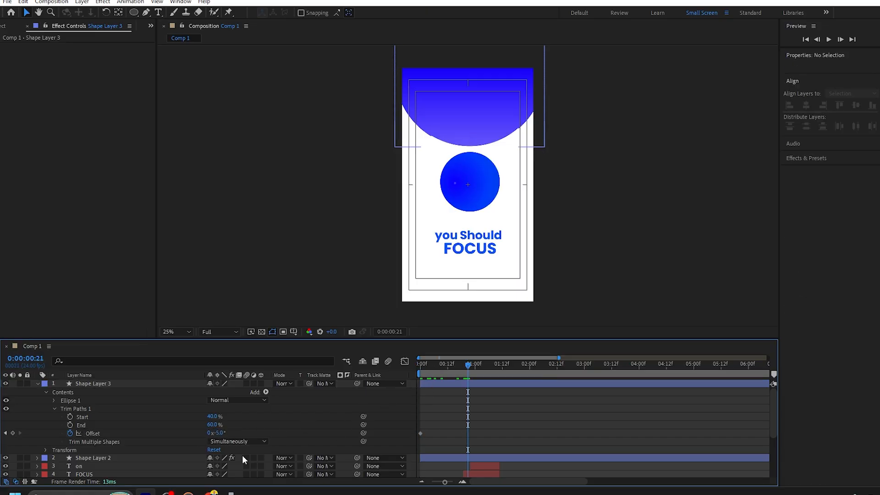
left_click(219, 432)
type("6")
key("Return")
Move Shape Layer 3 to start at about 0:00:01:13 and Shape Layer 2 to start at about 0:00:01:12
left_click_drag(494, 366, 584, 392)
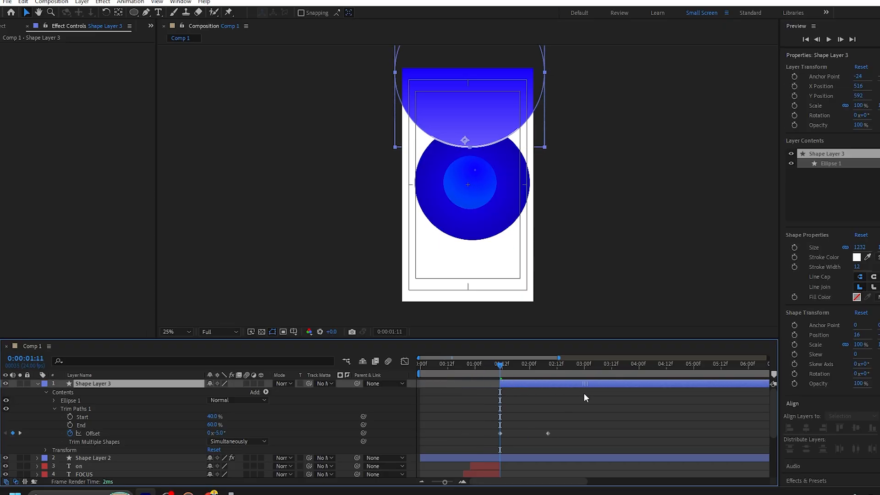
key("space")
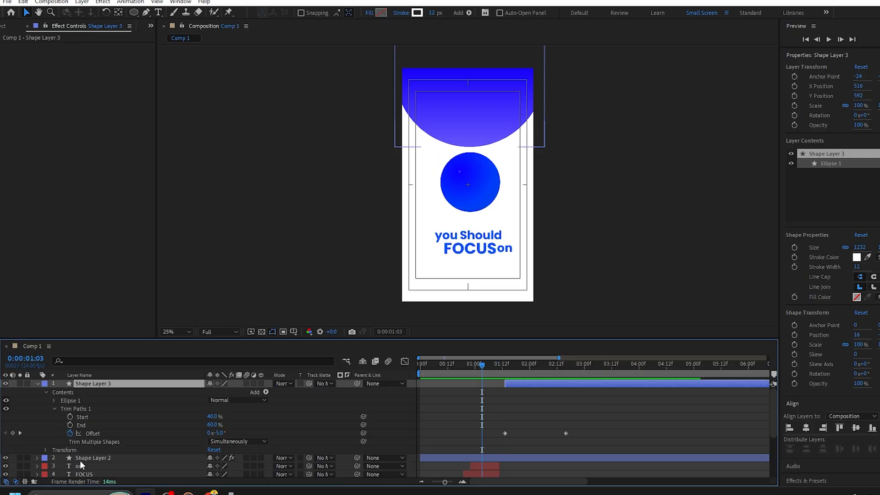
left_click(94, 455)
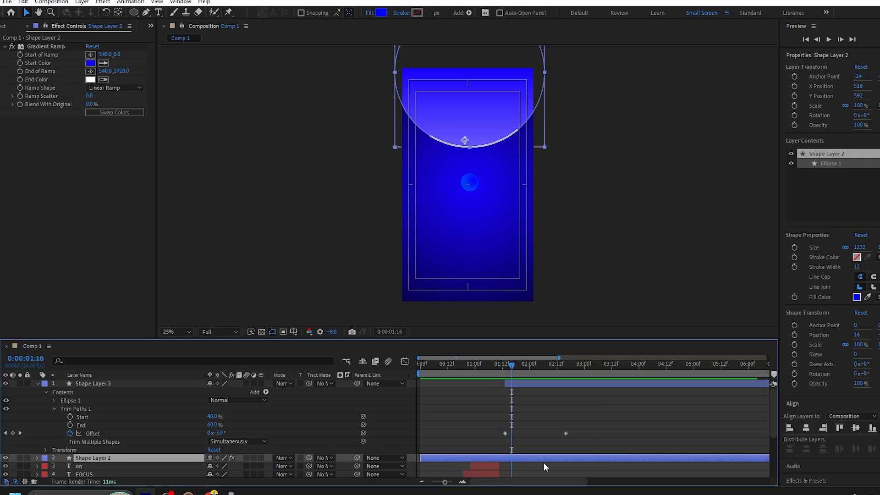
key("Page_Up")
key("Page_Up")
key("Page_Up")
key("Page_Up")
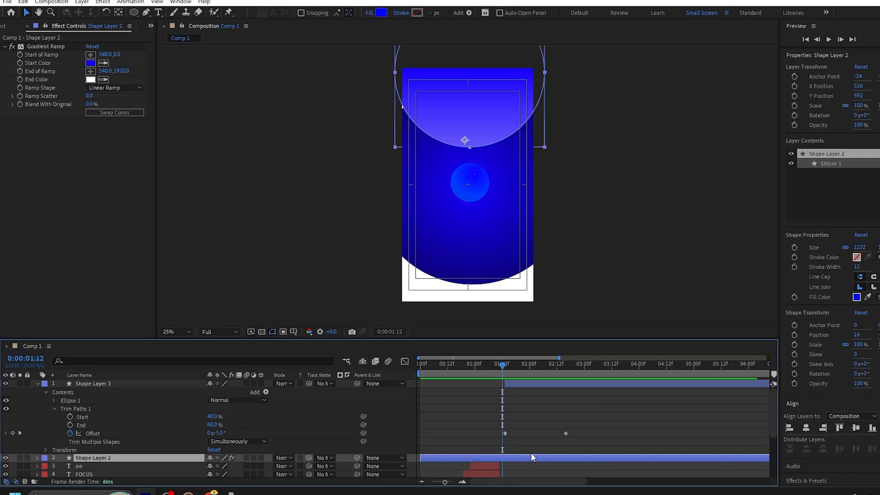
key("Page_Down")
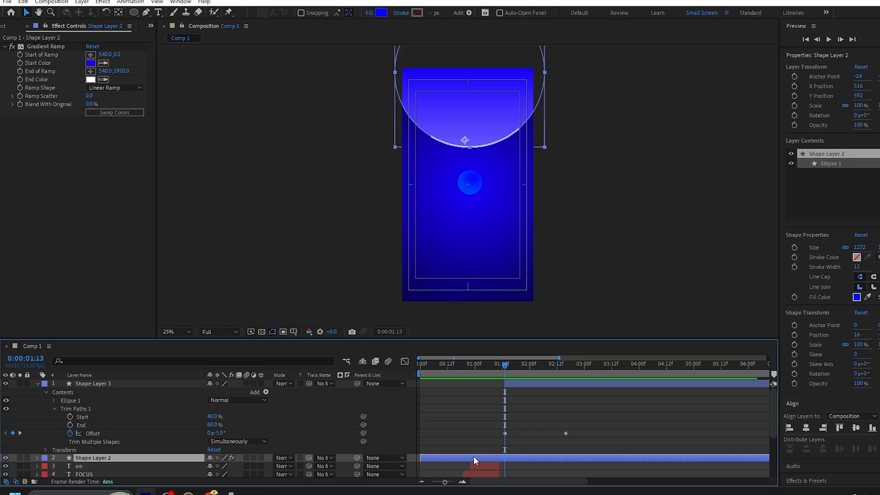
left_click_drag(474, 457, 559, 461)
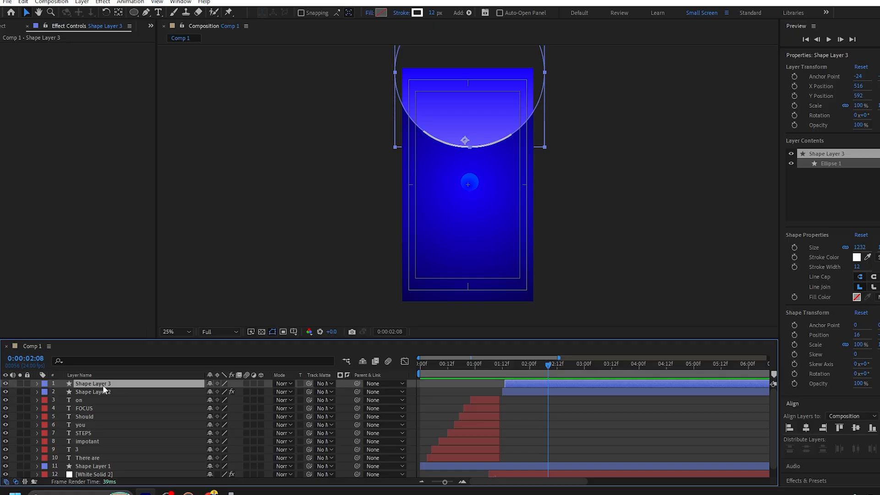
Apply CC Radial Fast Blur to Shape Layer 3 with Zoom set to Brightest and Amount 79
key("ctrl+space")
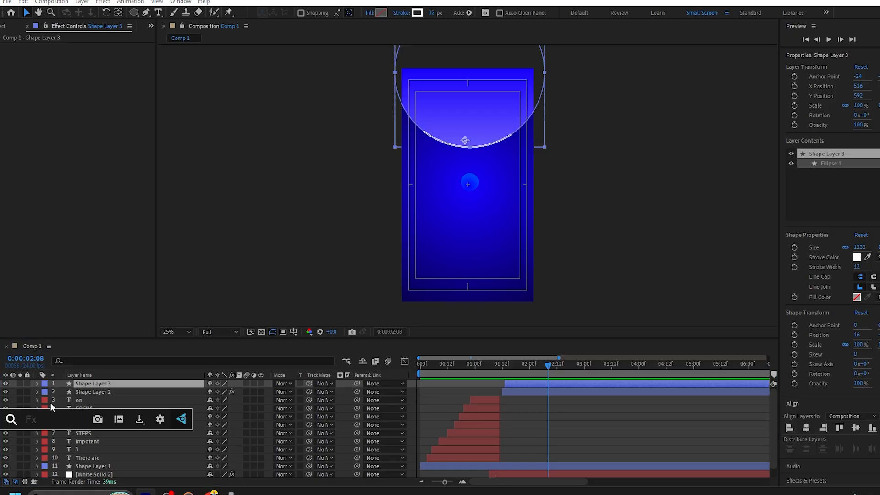
type("fast")
left_click(73, 406)
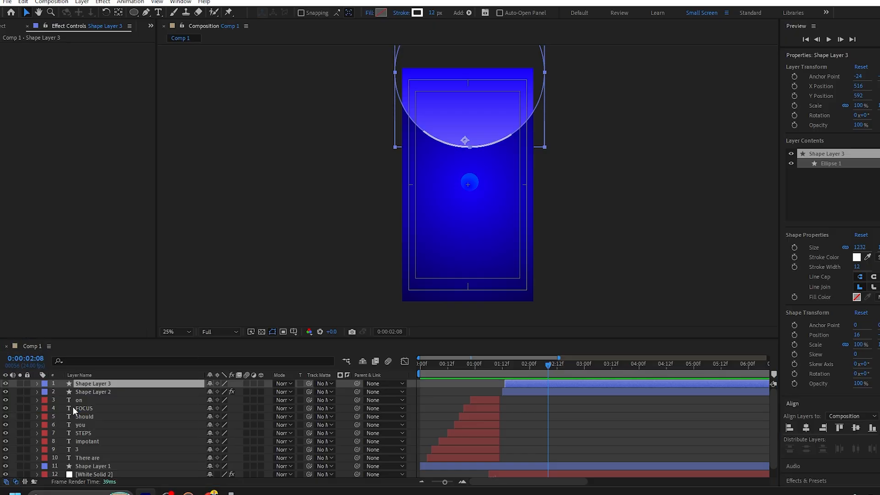
left_click(97, 71)
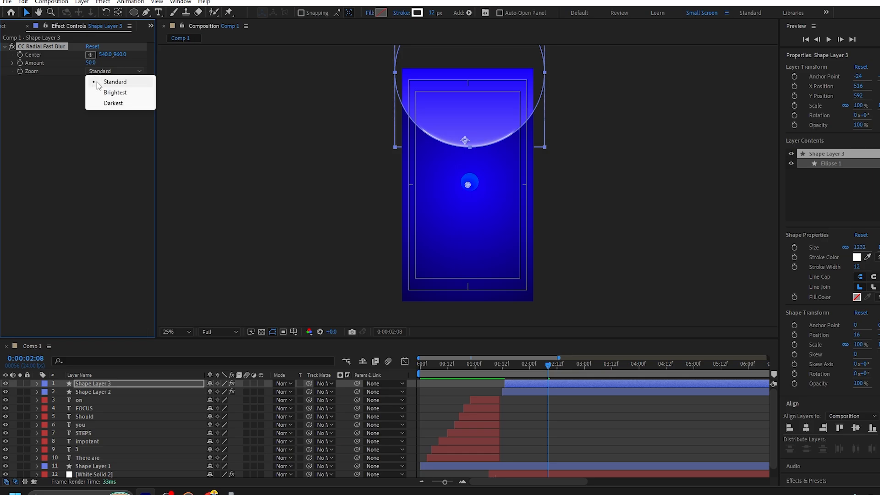
left_click(120, 93)
left_click(111, 117)
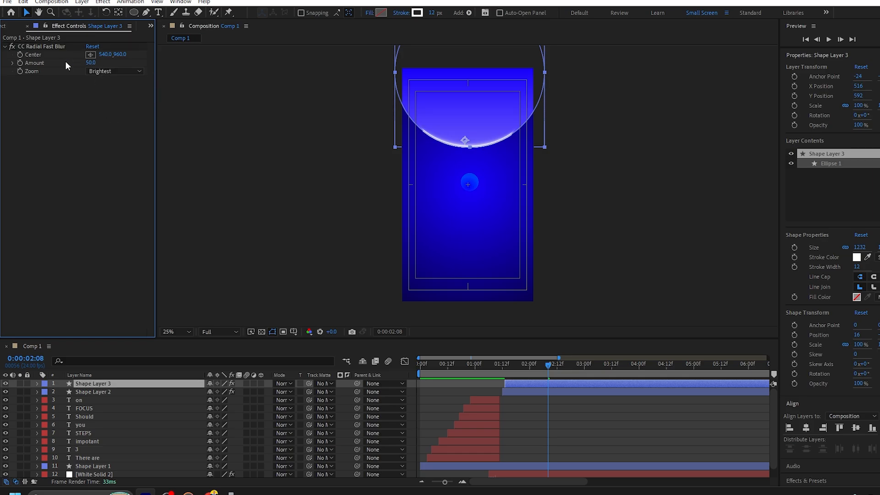
left_click_drag(93, 63, 123, 66)
left_click(112, 151)
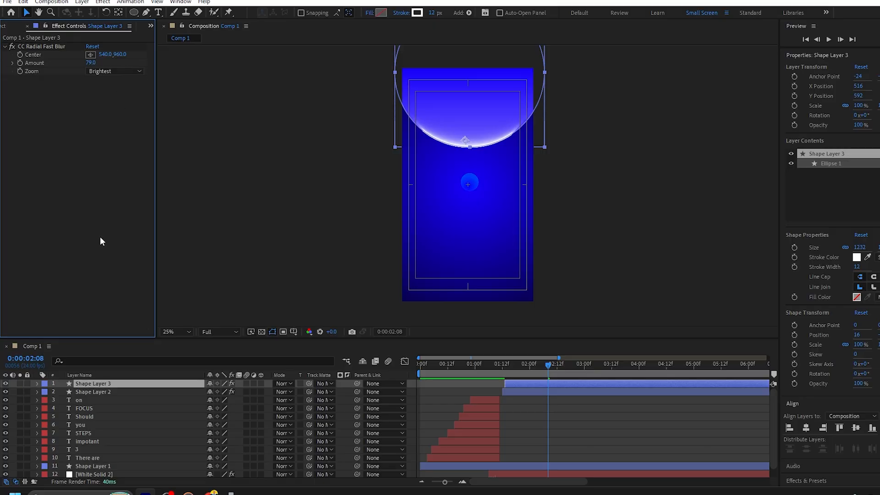
Apply a Gaussian Blur effect to Shape Layer 3 with Blurriness set to 7.3
key("ctrl+space")
type("g")
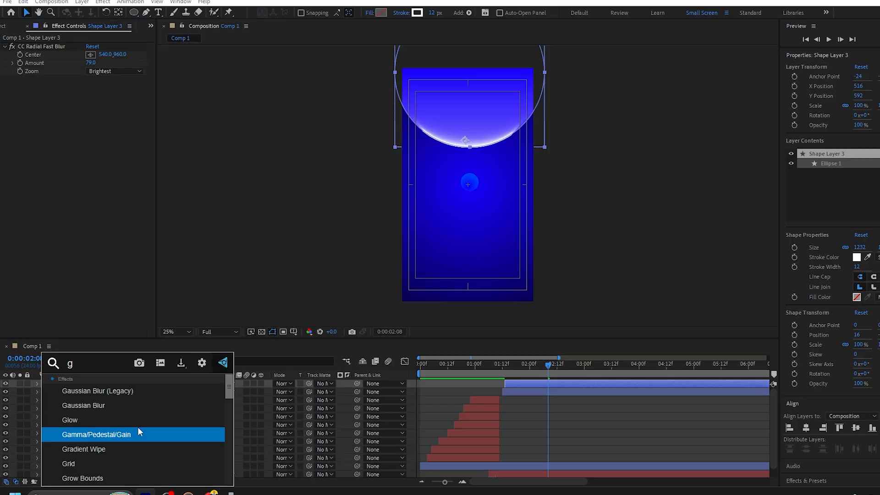
type("au")
left_click(153, 406)
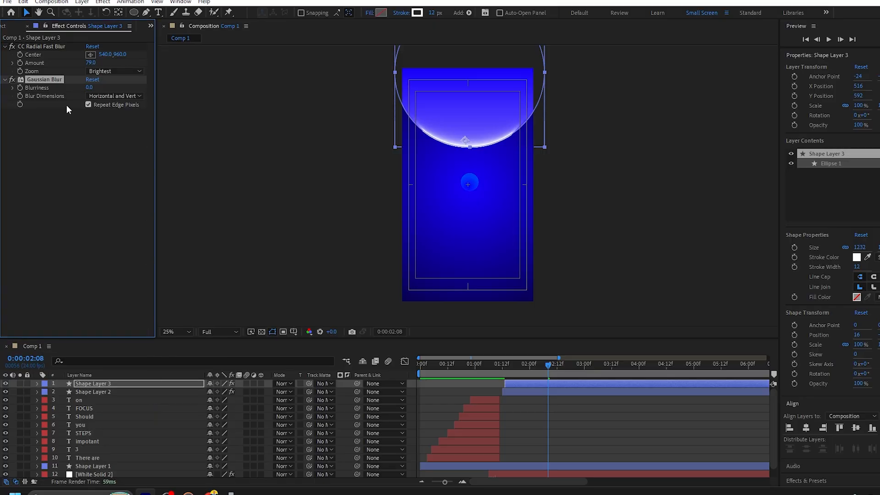
left_click(91, 88)
type("7.3")
left_click(651, 180)
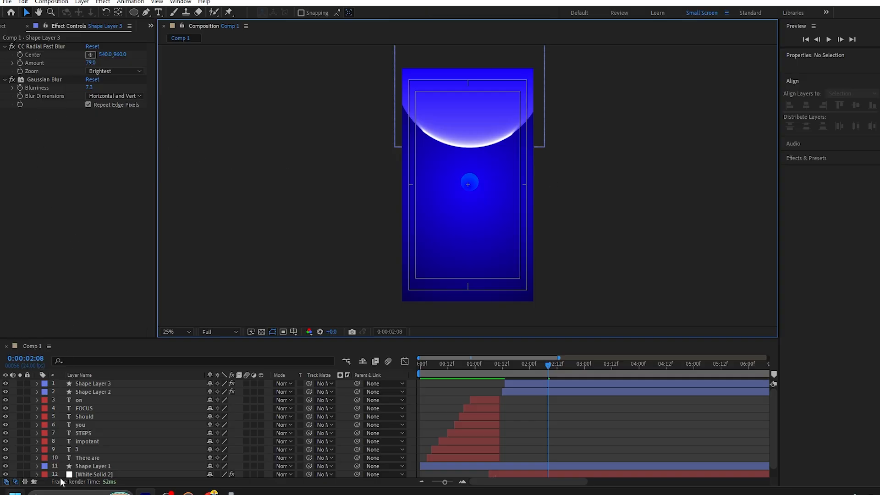
Apply a Glow effect to Shape Layer 3 with Glow Radius set to 180
left_click(94, 383)
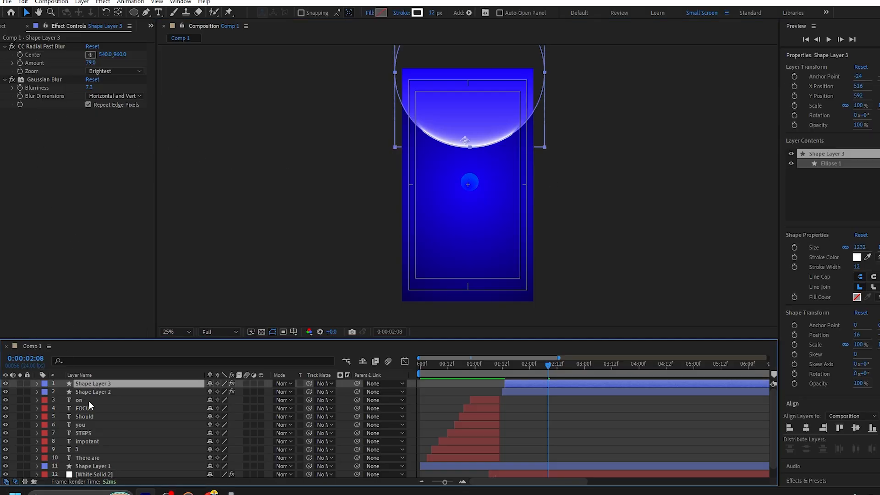
key("ctrl+space")
type("glo")
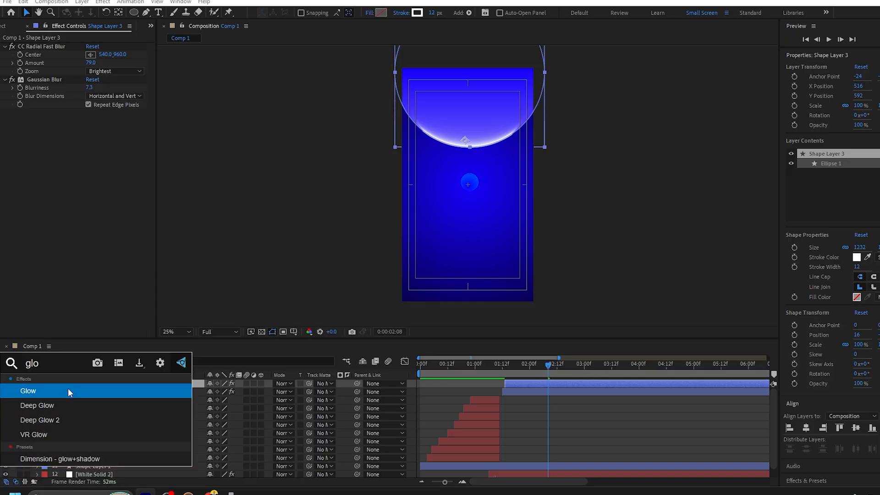
left_click(68, 390)
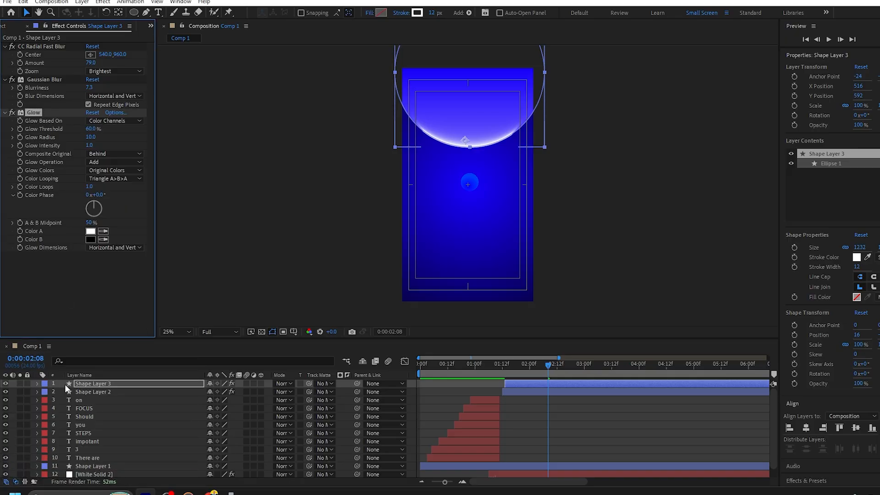
left_click(92, 136)
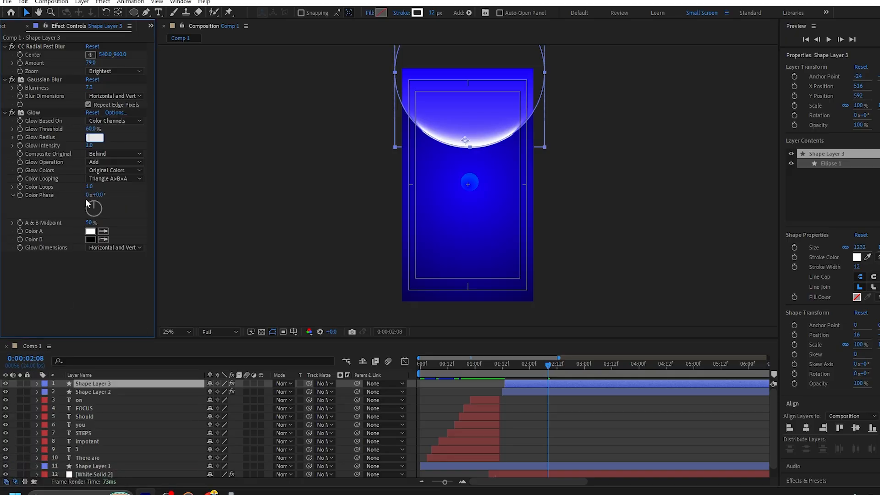
type("180")
left_click(768, 180)
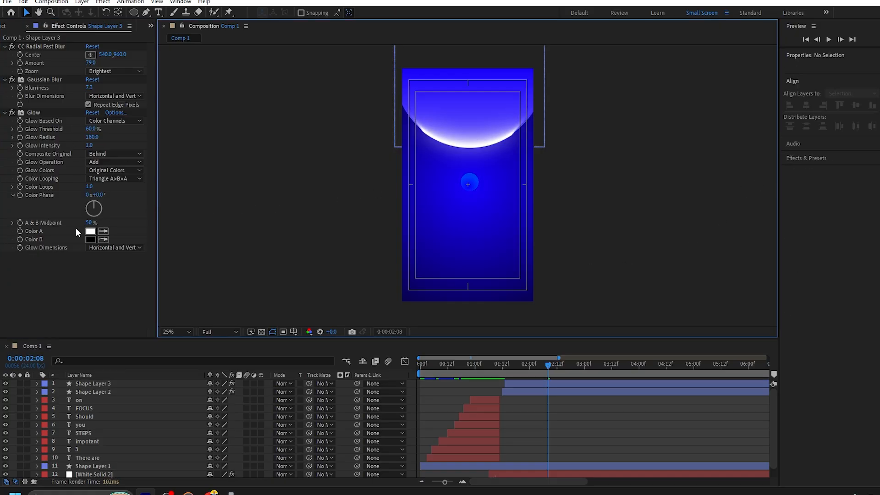
Duplicate the Glow effect on Shape Layer 3 and set the copy's Glow Radius to 30
left_click(33, 112)
key("ctrl+d")
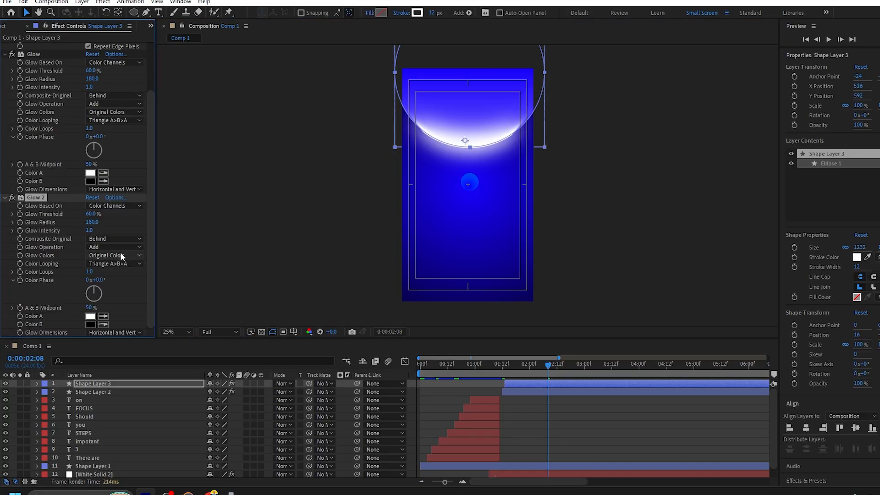
left_click(91, 222)
type("30")
left_click(592, 214)
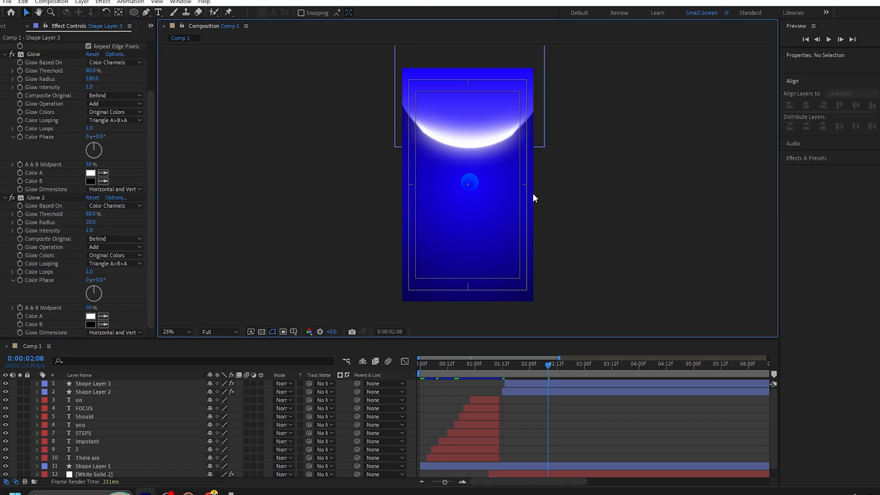
Taper the stroke of Ellipse 1 in Shape Layer 3 with Start Length and End Length at 100%
left_click(97, 386)
left_click(38, 385)
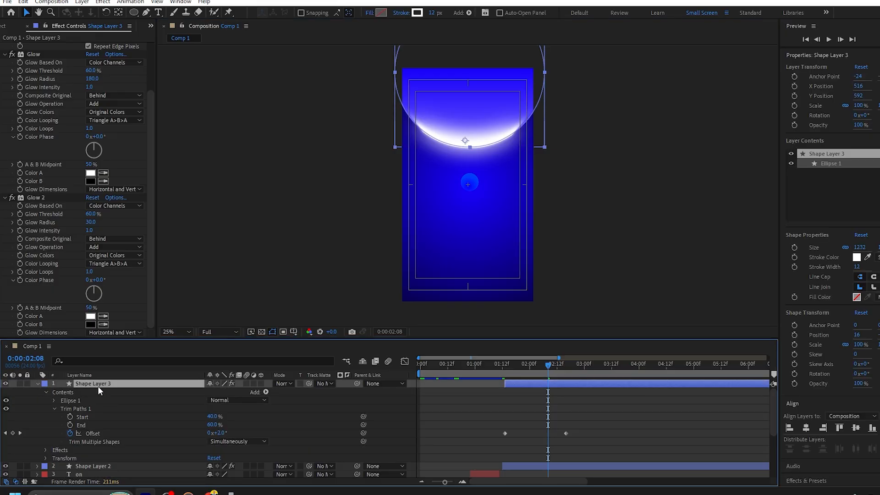
left_click(54, 400)
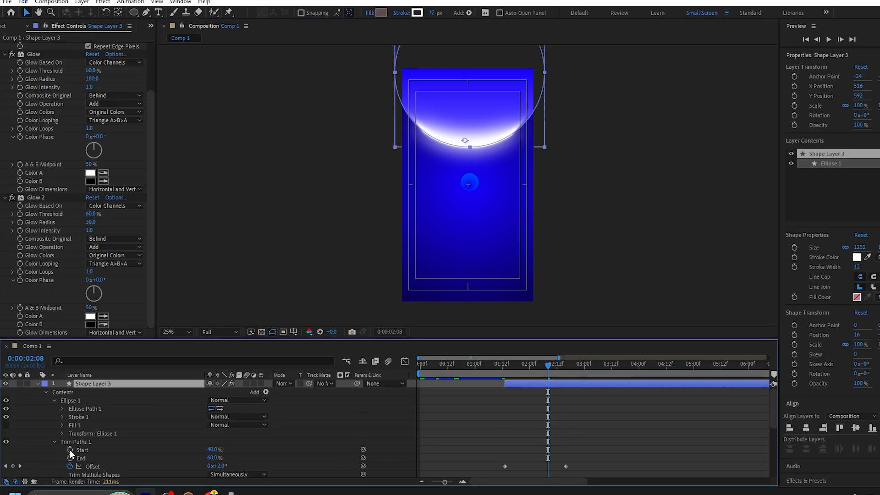
left_click(63, 417)
scroll(91, 434, "down", 1)
scroll(111, 438, "down", 1)
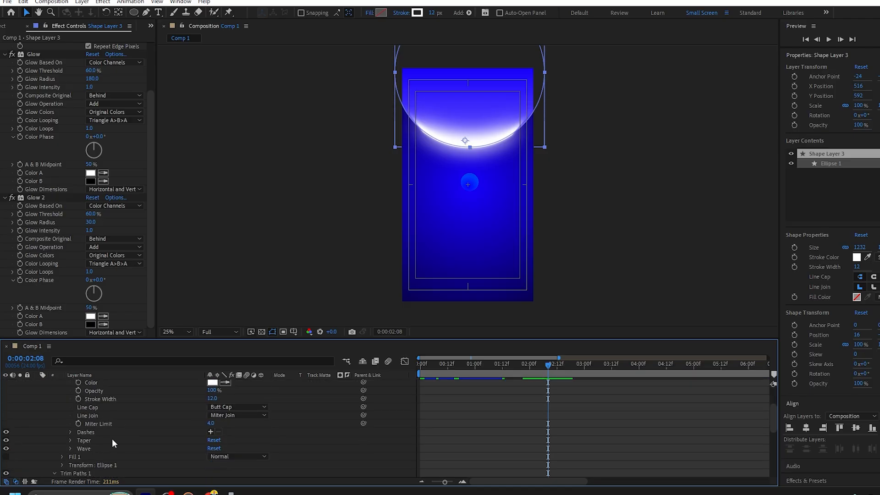
scroll(87, 435, "down", 1)
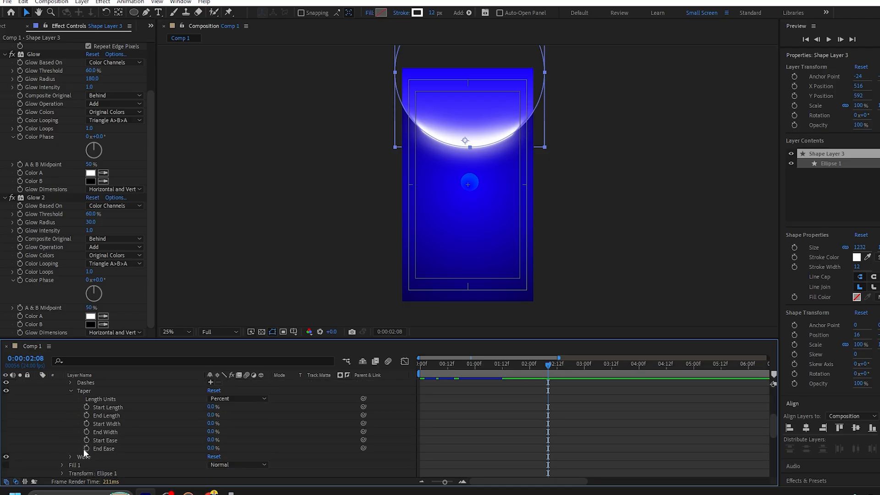
left_click(71, 416)
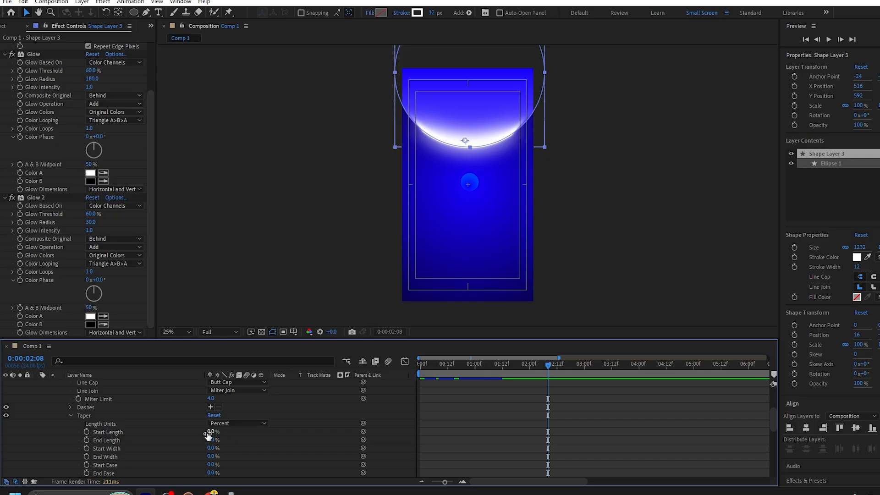
left_click_drag(215, 432, 387, 450)
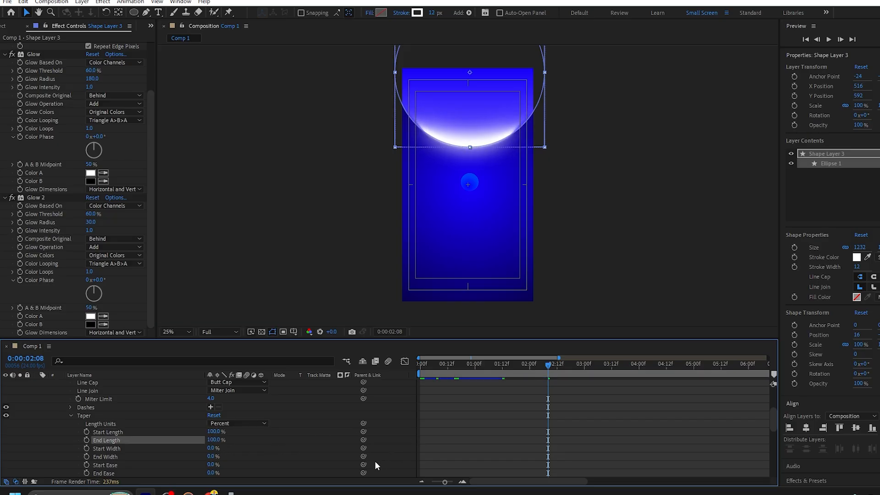
key("u")
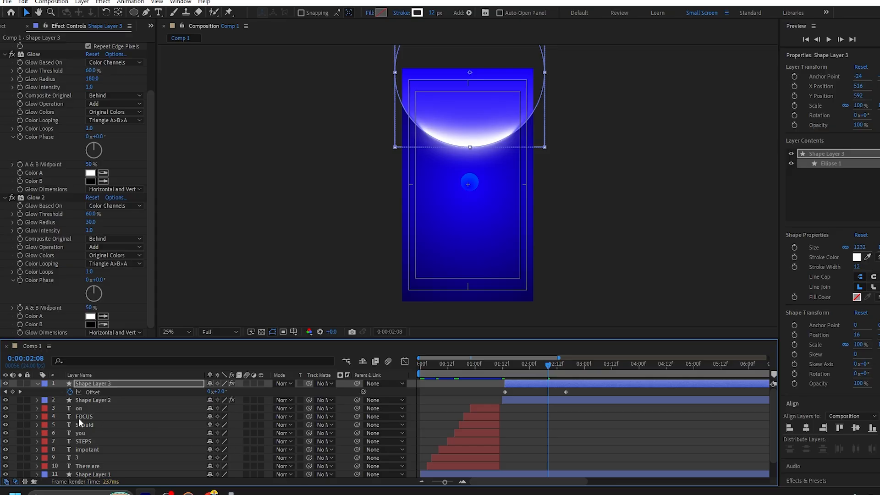
Add an Inner Glow layer style to Shape Layer 3 with Size 111 and color FFFFFF
right_click(77, 383)
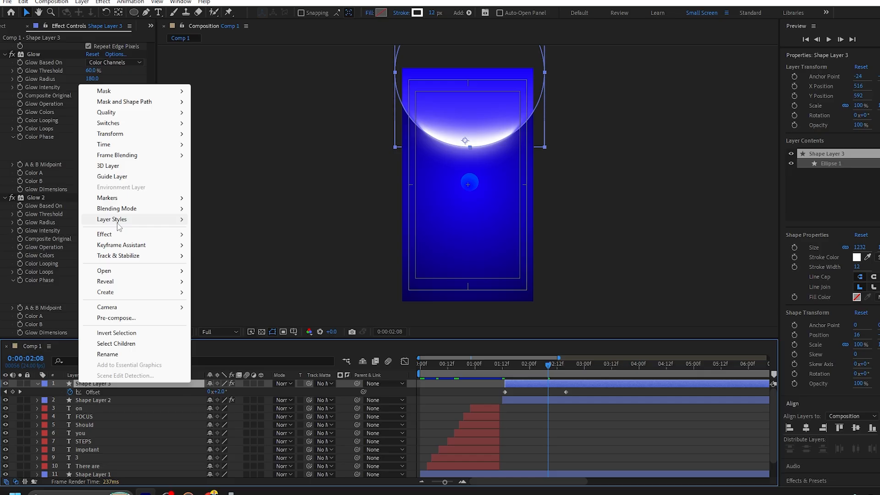
mouse_move(126, 223)
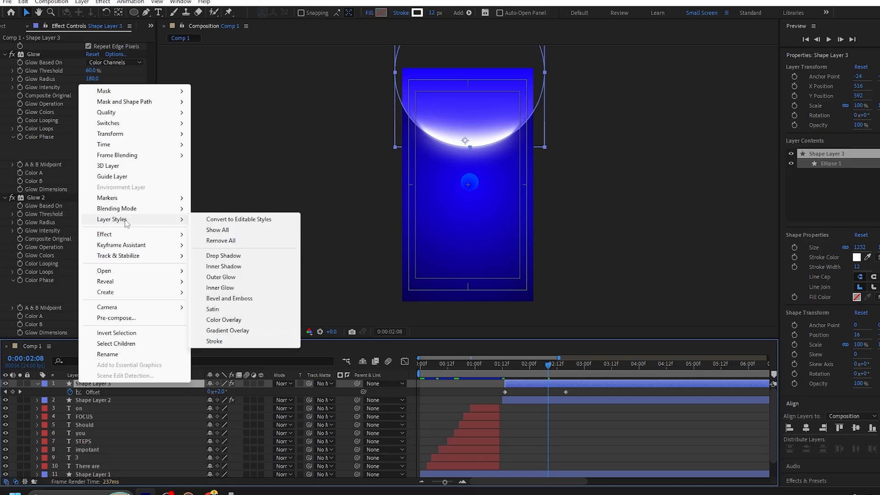
left_click(251, 290)
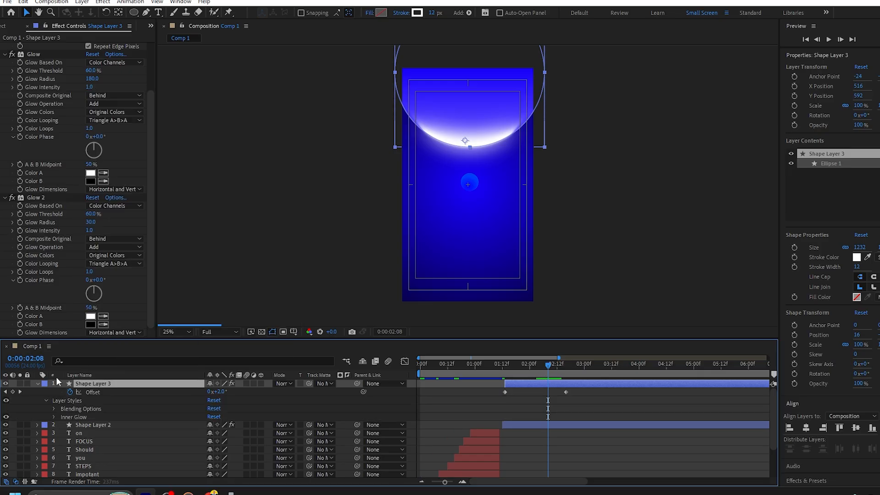
left_click(58, 414)
left_click(54, 416)
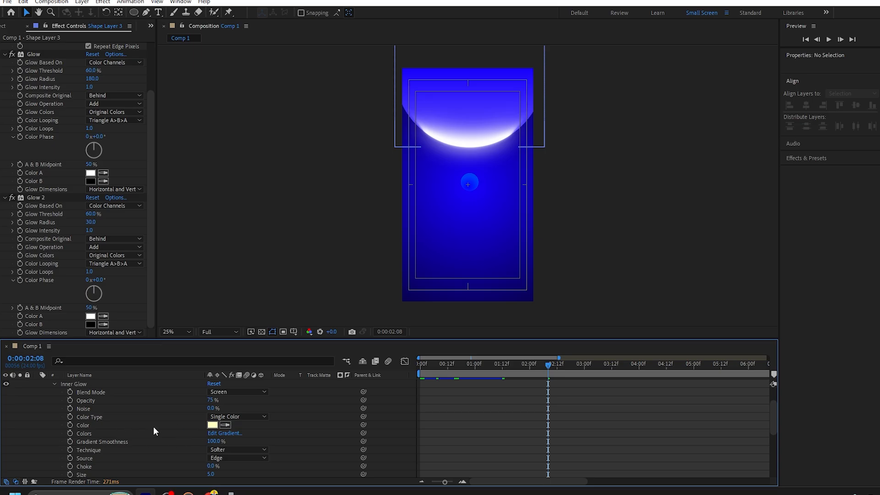
scroll(158, 430, "down", 3)
left_click_drag(212, 425, 265, 426)
scroll(265, 426, "up", 3)
left_click(212, 400)
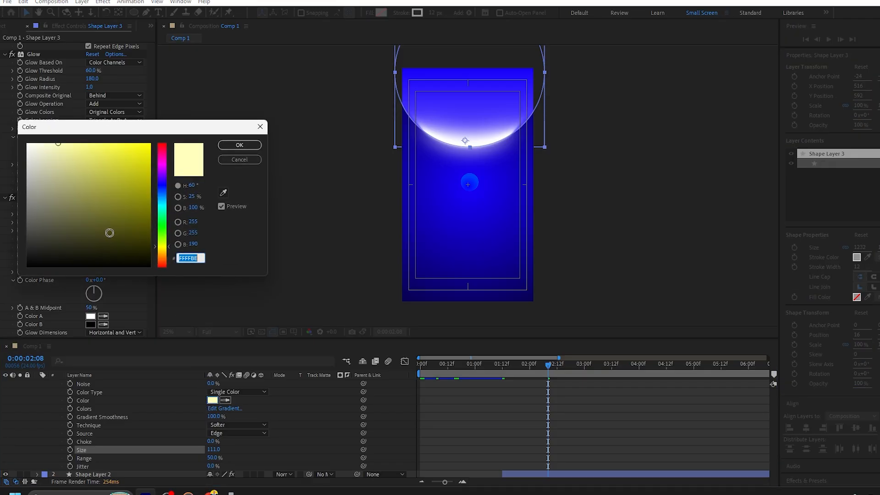
type("FFFFFF")
left_click(239, 145)
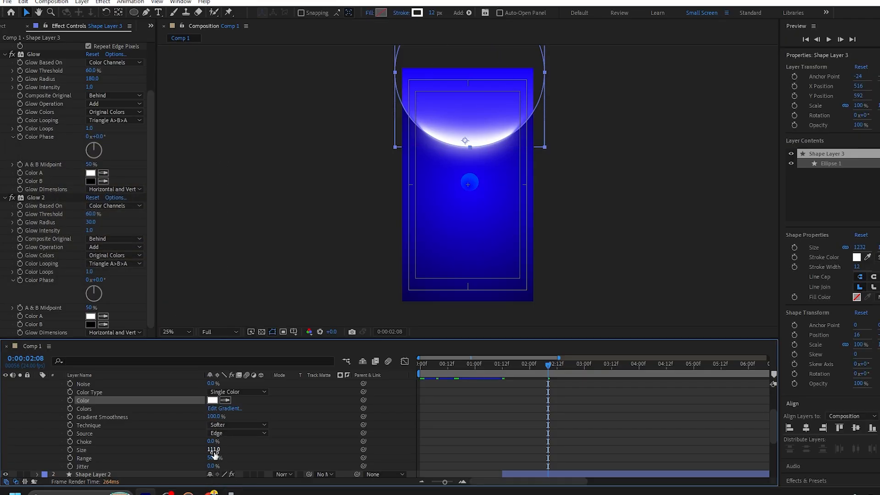
Preview the glowing arc animation and set Shape Layer 3's CC Radial Fast Blur Amount to 53
key("space")
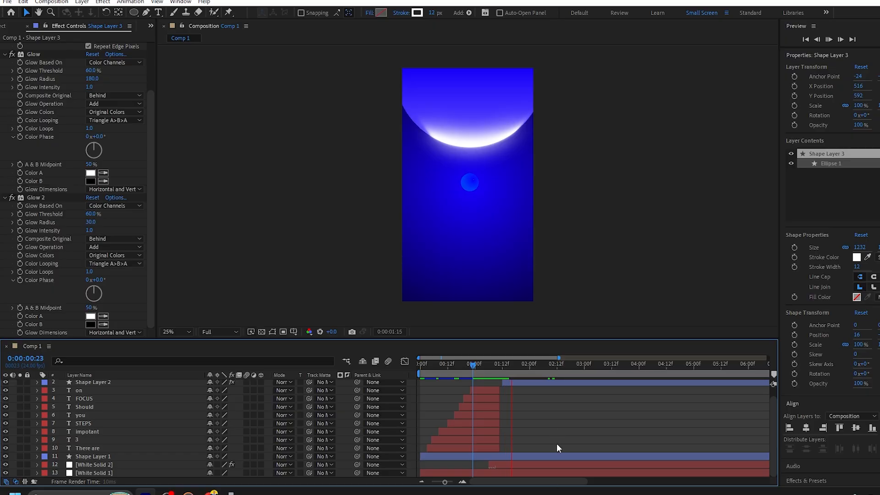
key("space")
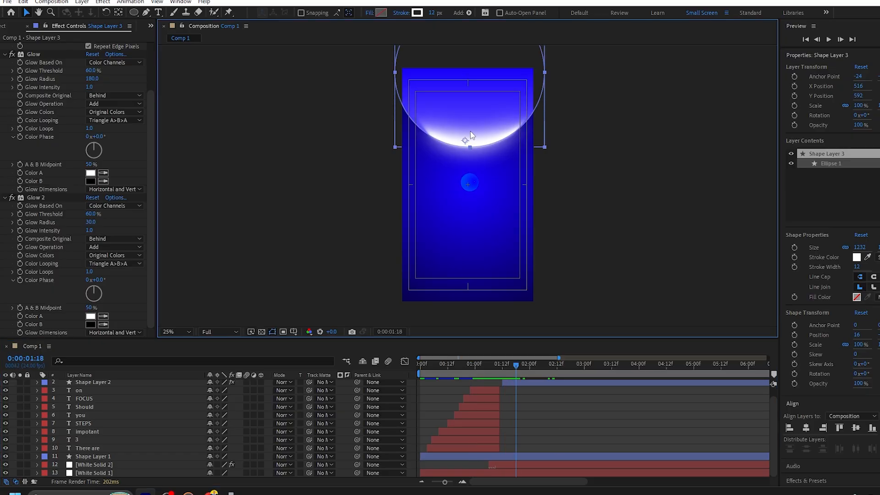
scroll(53, 418, "up", 1)
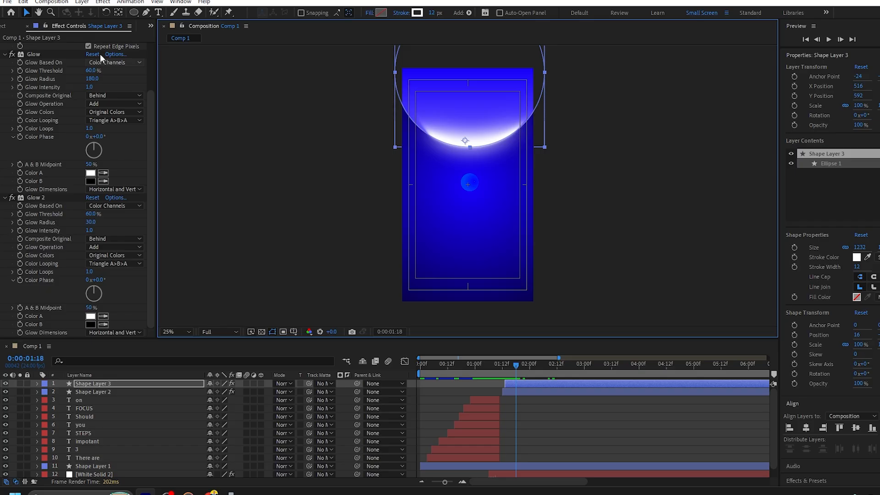
scroll(13, 123, "up", 3)
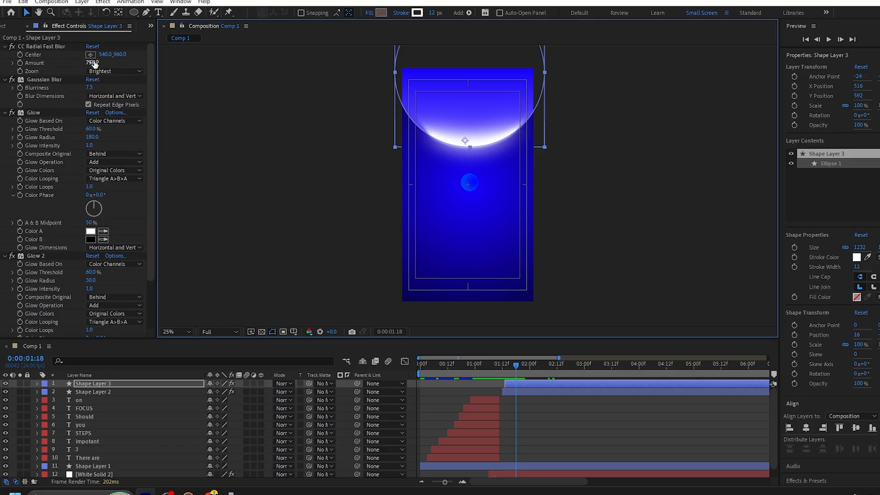
left_click_drag(95, 64, 82, 64)
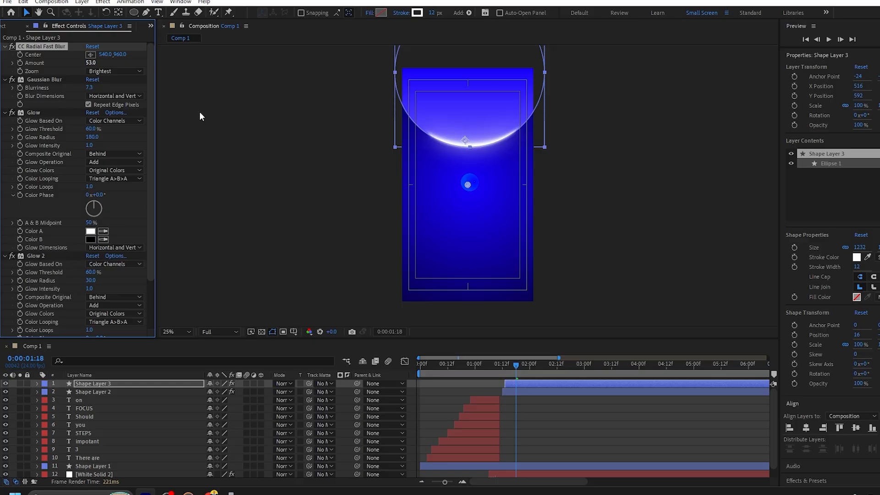
left_click(681, 229)
Shift Shape Layers 2 and 3 slightly earlier in time and apply Easy Ease to Shape Layer 3's two offset keyframes
left_click_drag(512, 374, 401, 392)
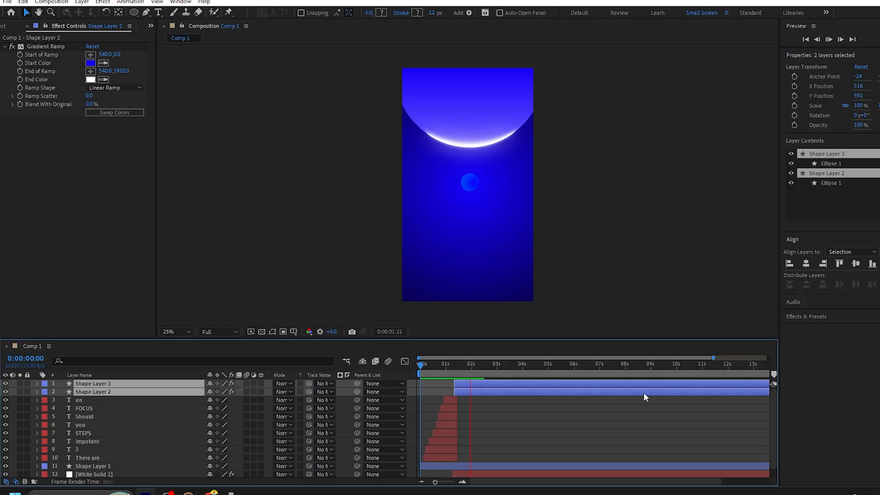
key("space")
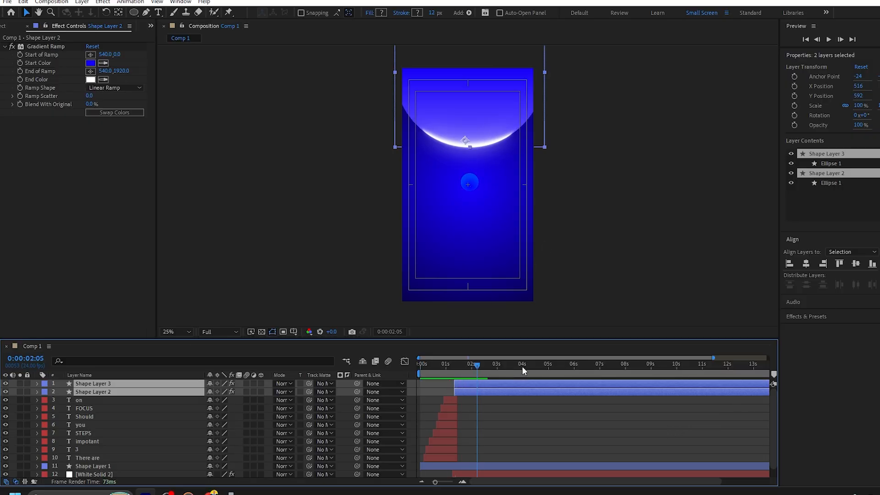
key("u")
left_click(590, 315)
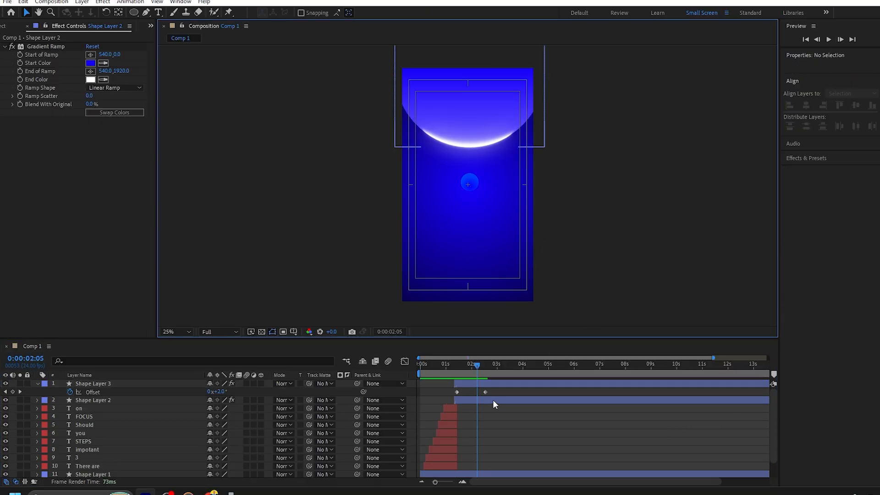
left_click_drag(506, 390, 448, 400)
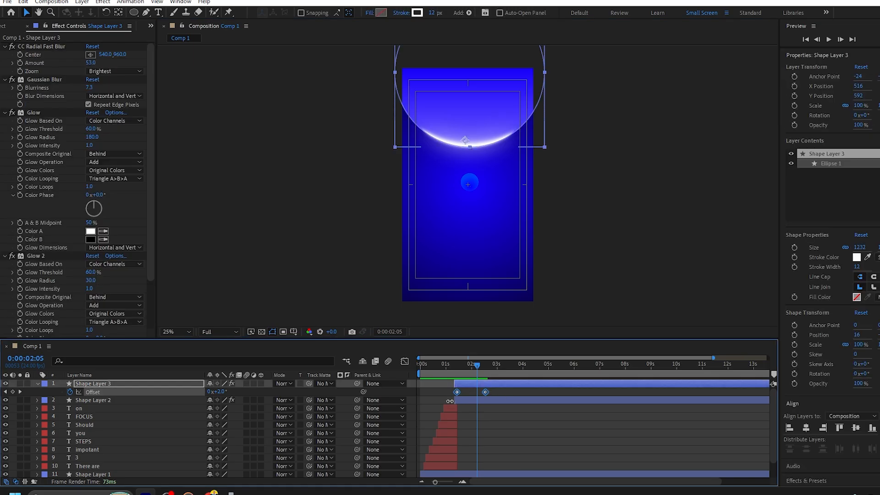
key("F9")
key("u")
left_click(530, 427)
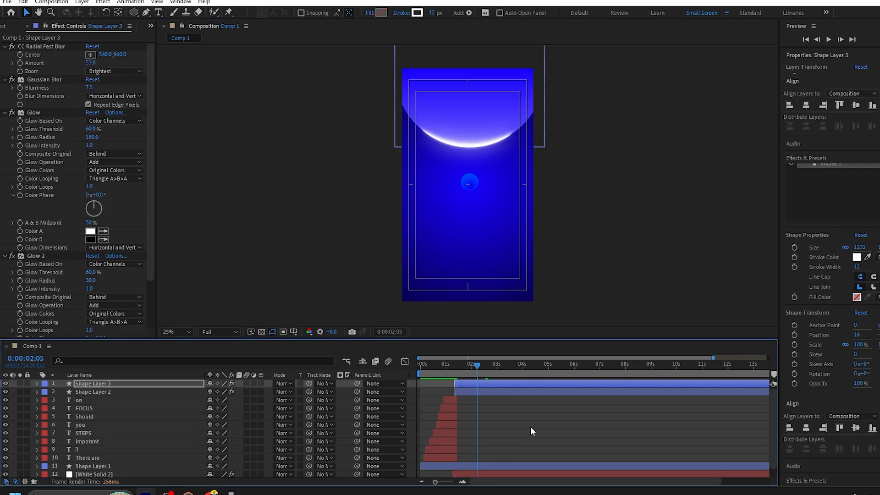
Activate the Rounded Rectangle tool and set its stroke to None
mouse_move(134, 12)
left_mouse_down()
mouse_move(135, 22)
mouse_move(188, 32)
left_mouse_up()
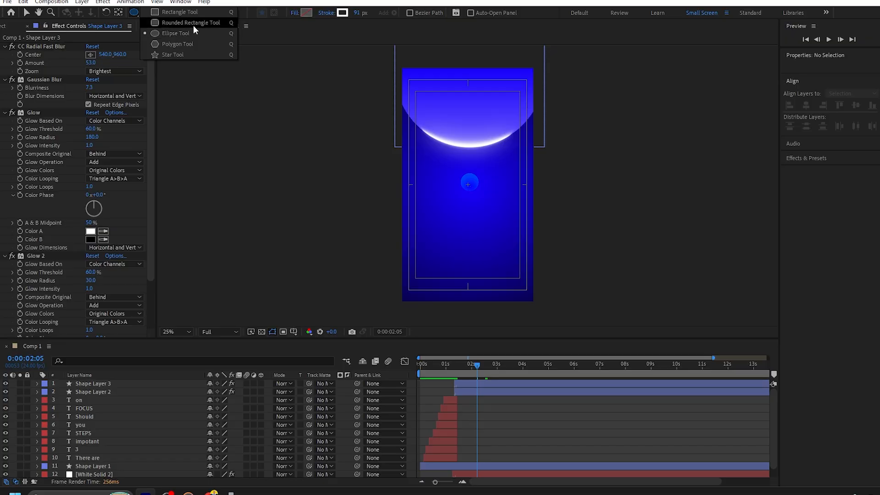
left_click(194, 26)
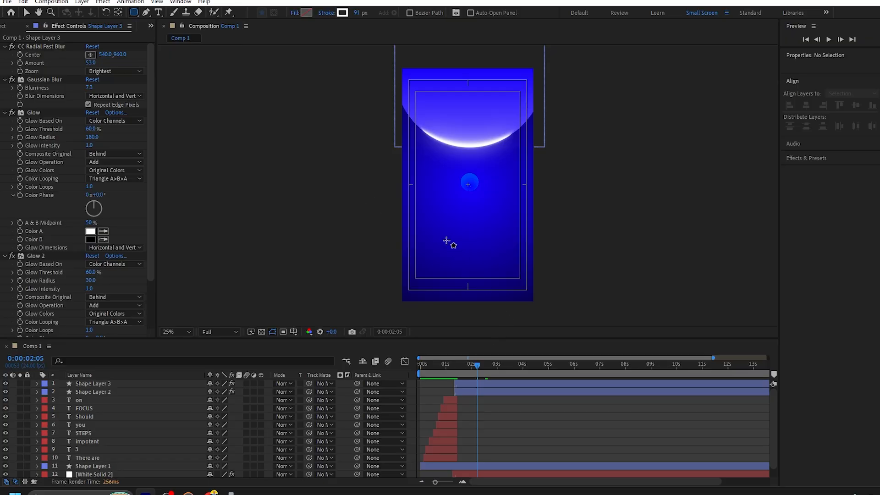
left_click_drag(438, 214, 490, 235)
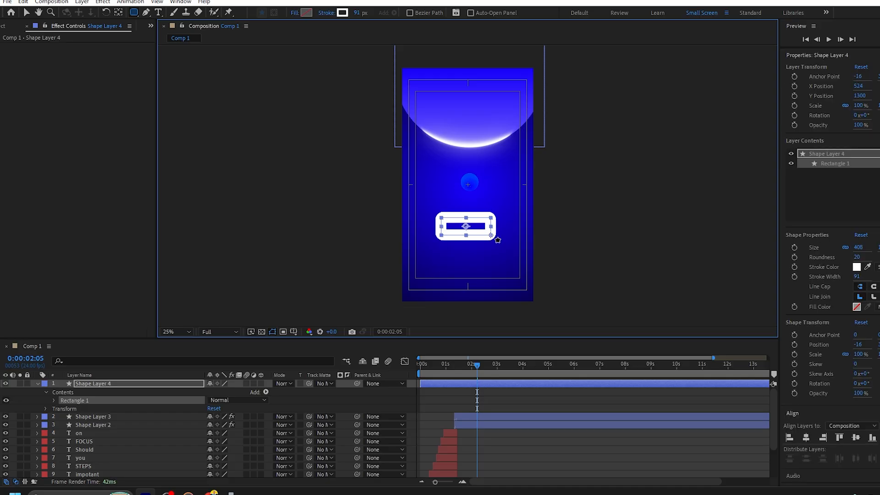
key("ctrl+z")
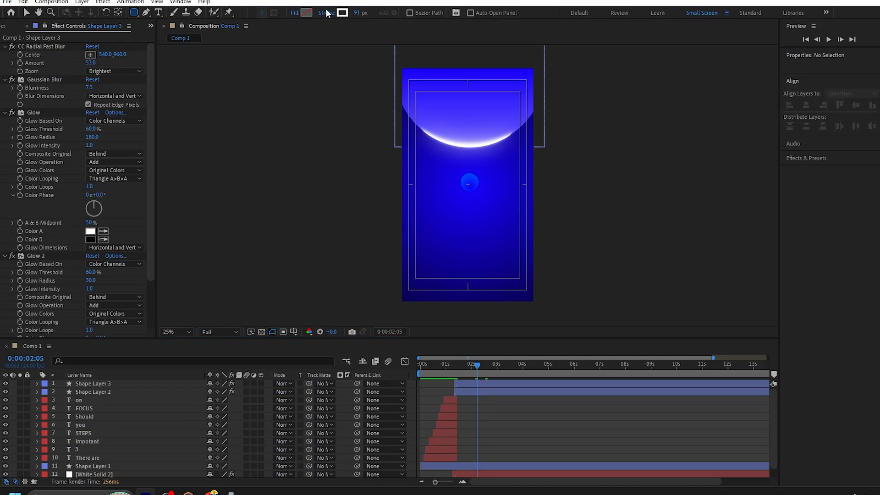
left_click(326, 13)
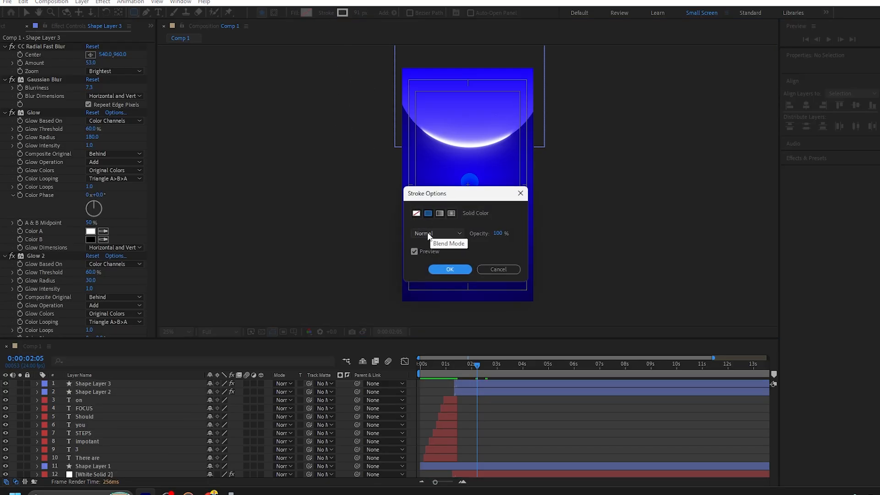
left_click(416, 213)
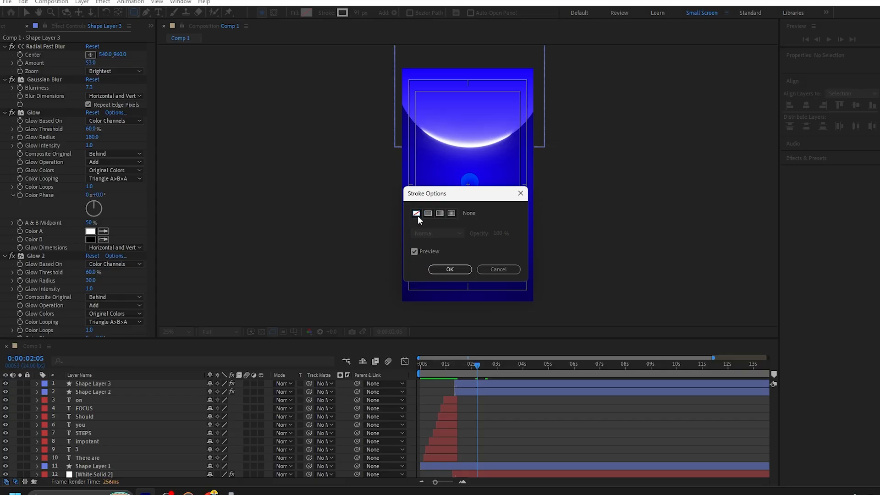
left_click(443, 267)
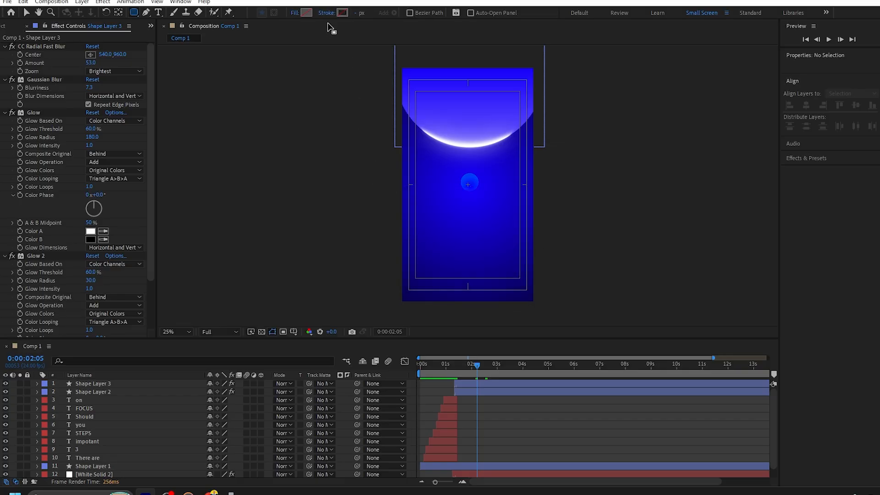
Set a solid 0006FF fill and draw a rounded rectangle about 496 px wide below the small blue circle
left_click(308, 13)
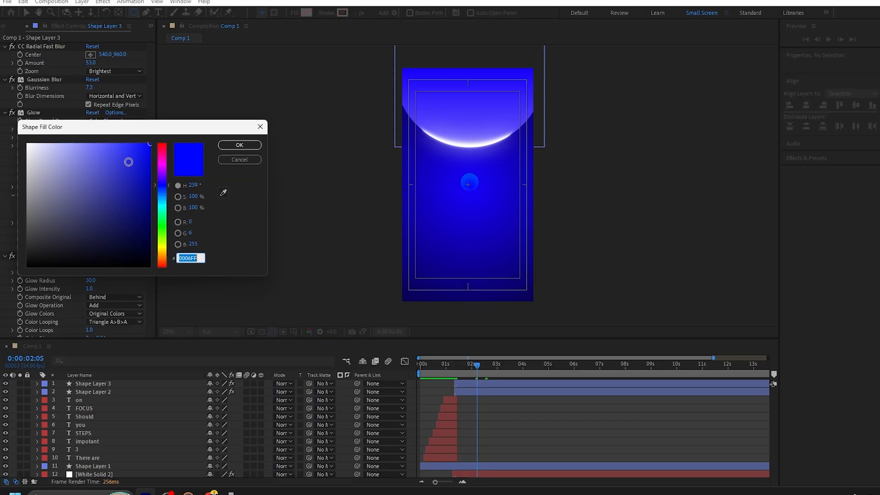
left_click(239, 145)
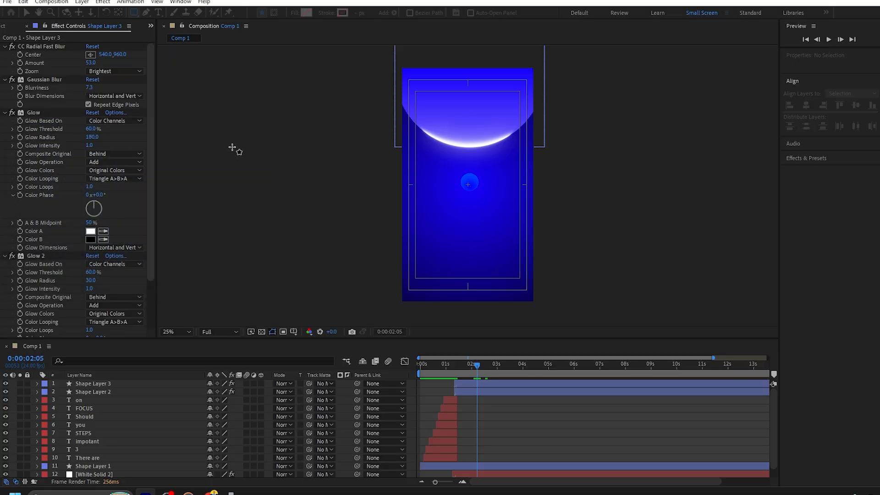
left_click(296, 13)
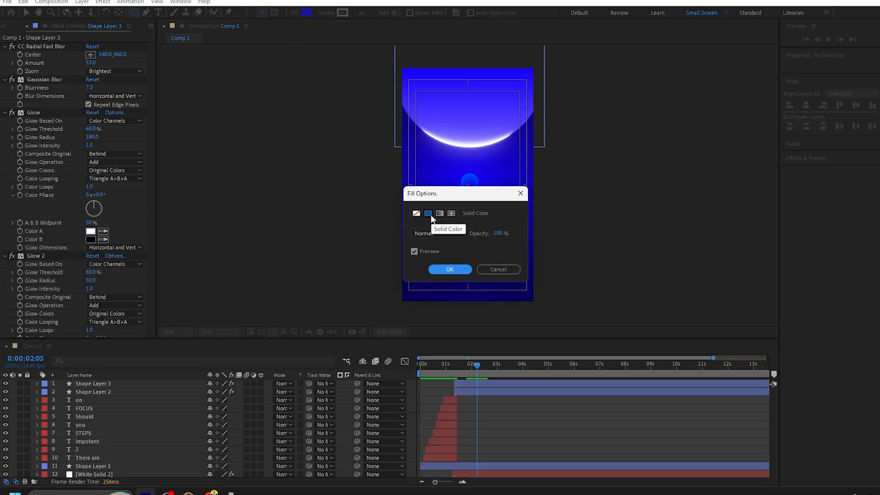
left_click(451, 269)
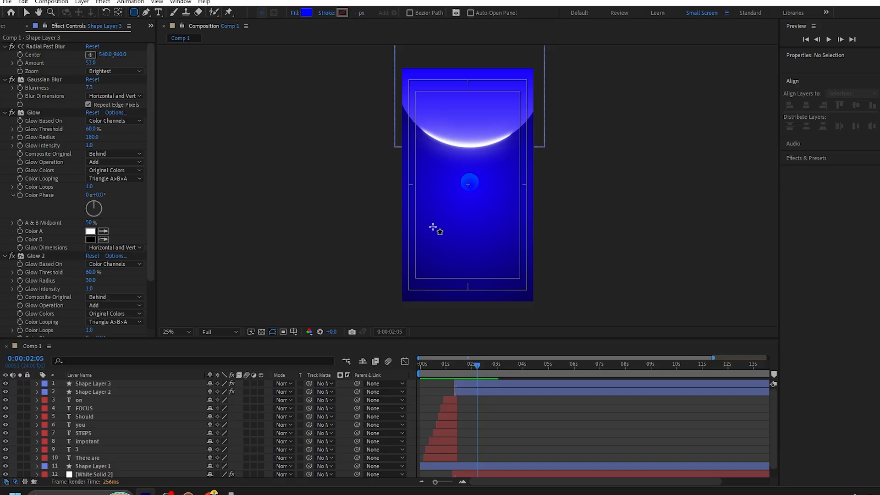
left_click_drag(447, 220, 508, 233)
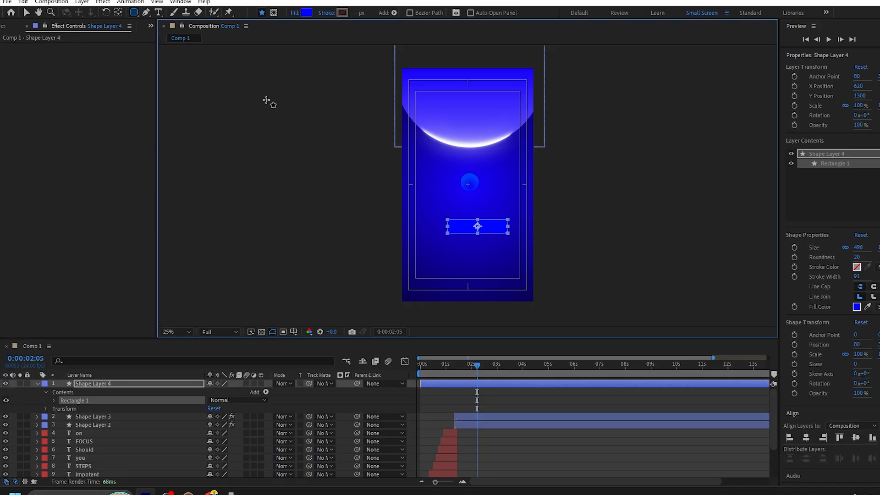
Set the Roundness of the new rectangle to 50
left_click(26, 14)
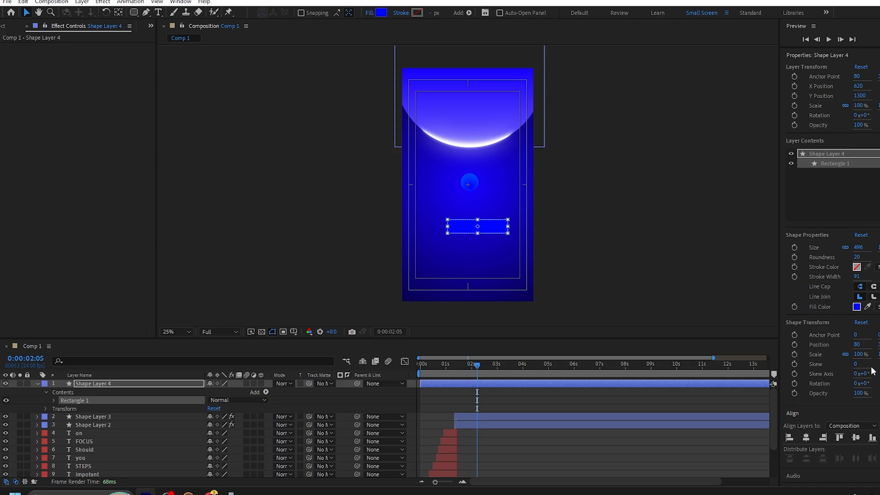
left_click(857, 257)
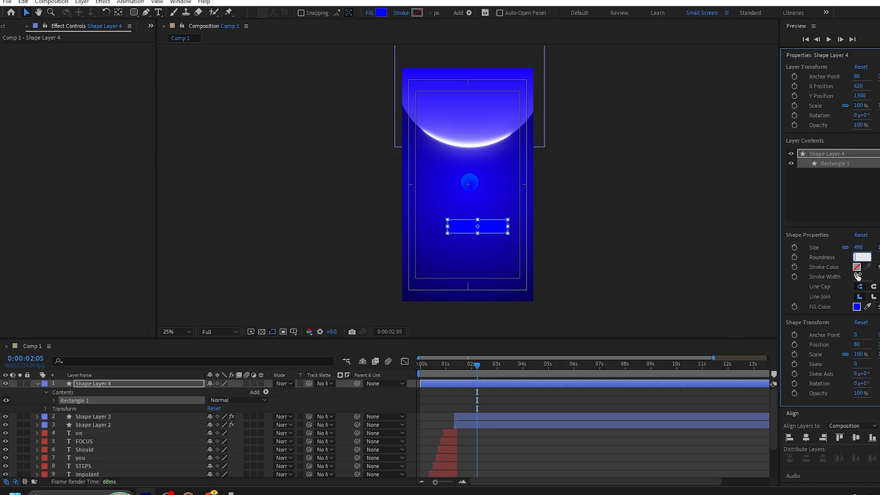
type("50")
key("Return")
Center the rounded rectangle horizontally in the composition and move its shape slightly upward
left_click(806, 437)
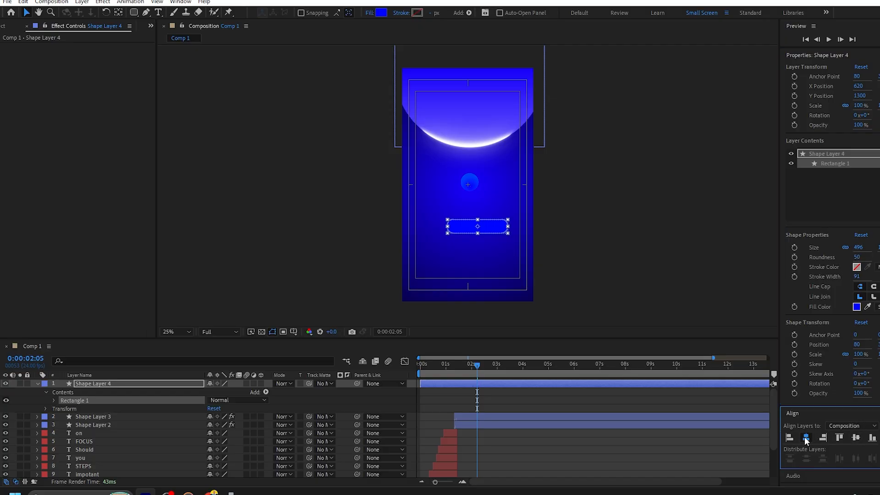
left_click_drag(478, 228, 478, 227)
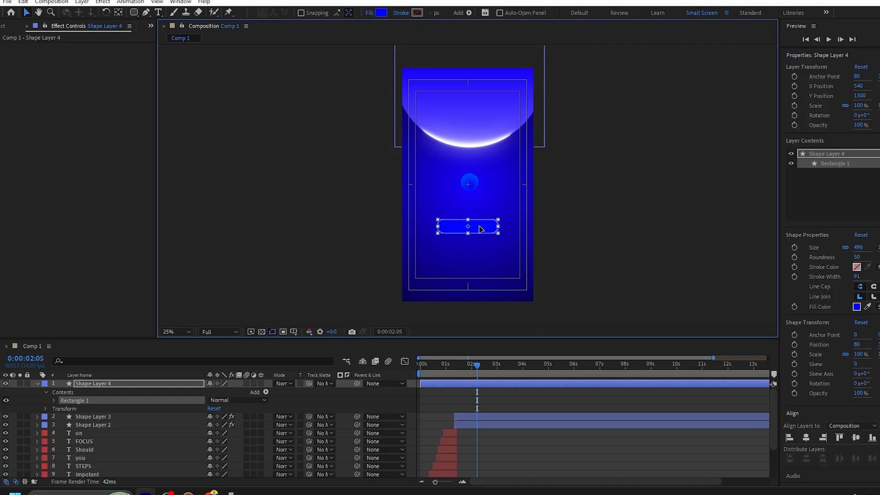
left_click_drag(479, 227, 478, 219)
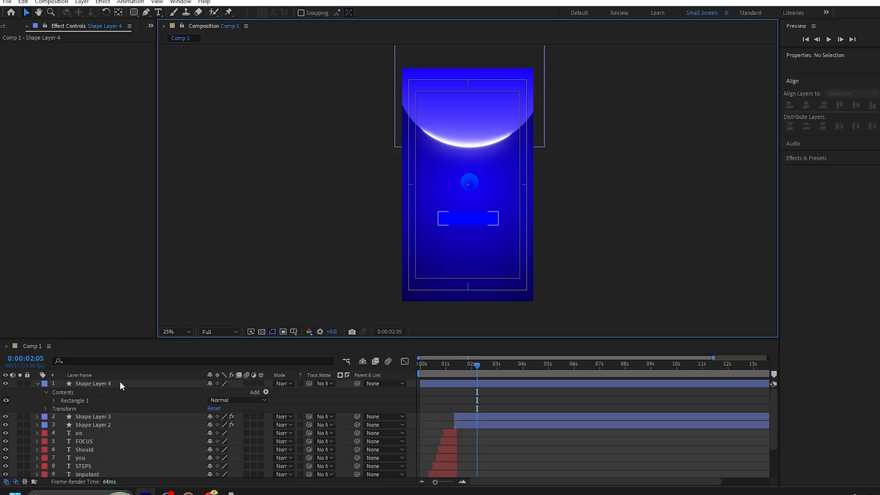
left_click(119, 383)
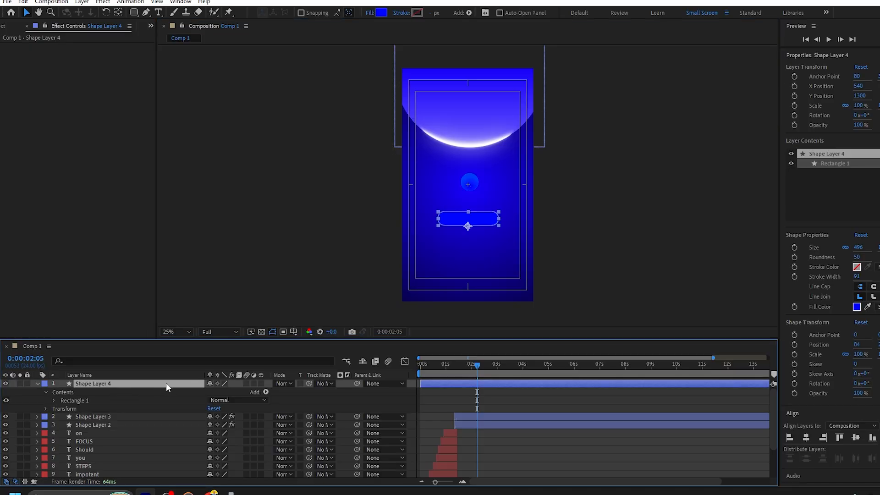
key("u")
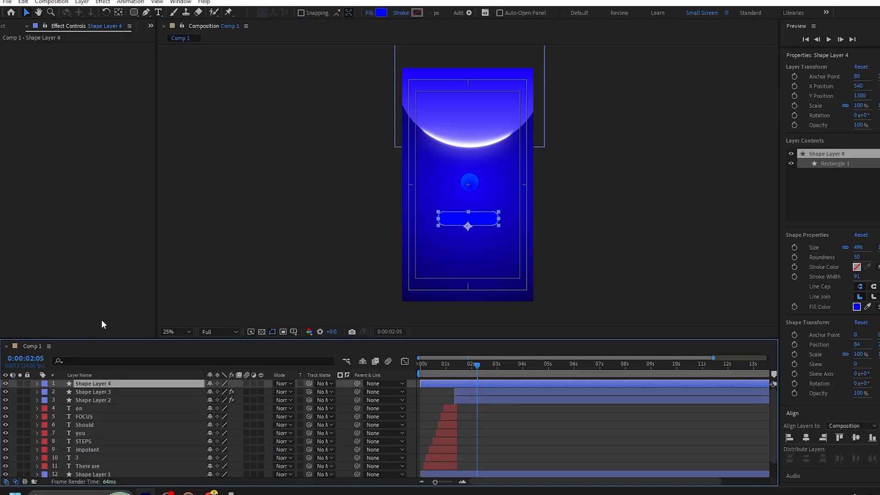
left_click(378, 13)
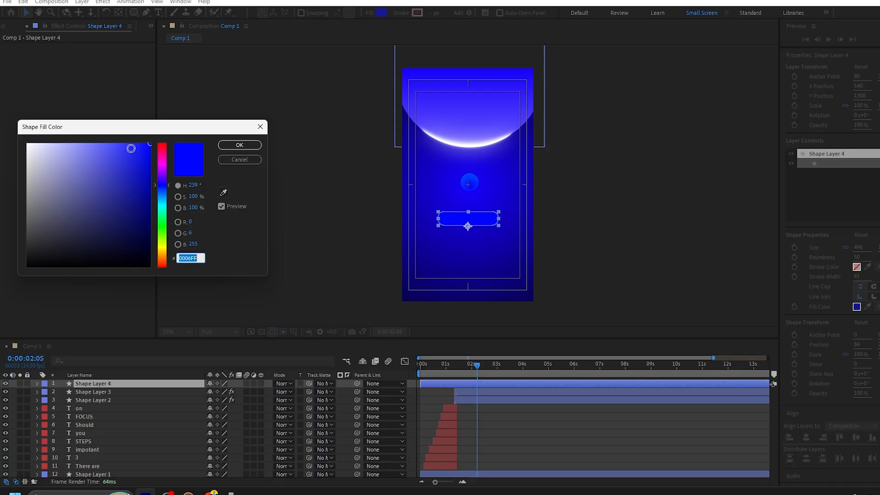
mouse_move(130, 148)
left_mouse_down()
mouse_move(145, 208)
mouse_move(144, 168)
mouse_move(134, 167)
mouse_move(163, 182)
mouse_move(164, 201)
mouse_move(166, 178)
left_mouse_up()
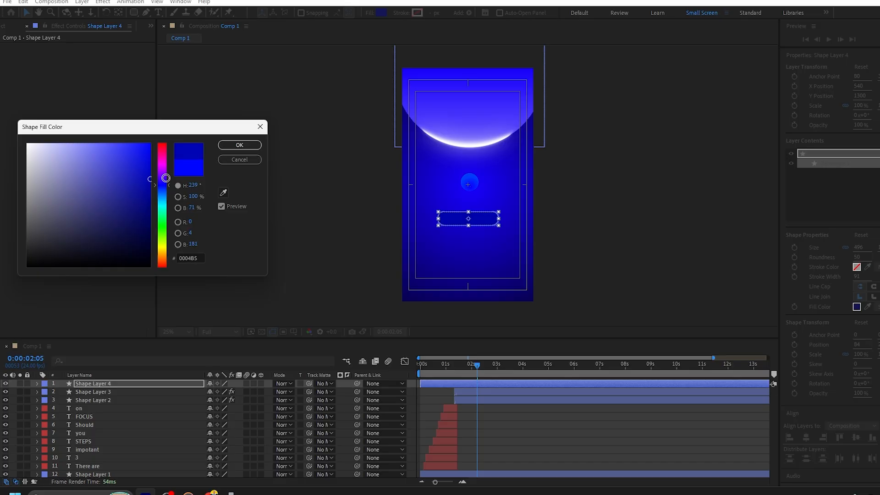
left_click(240, 145)
Apply the CC Light Sweep effect to Shape Layer 4
key("ctrl+space")
type("cc")
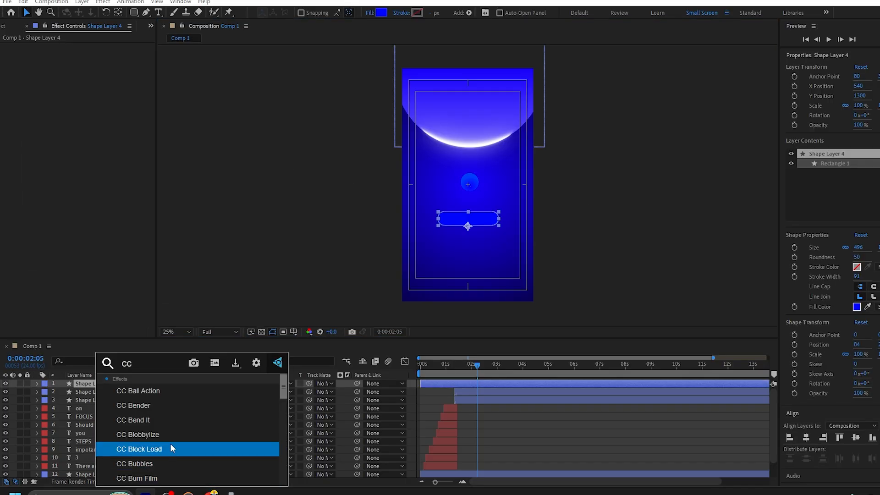
type(" lig")
left_click(112, 416)
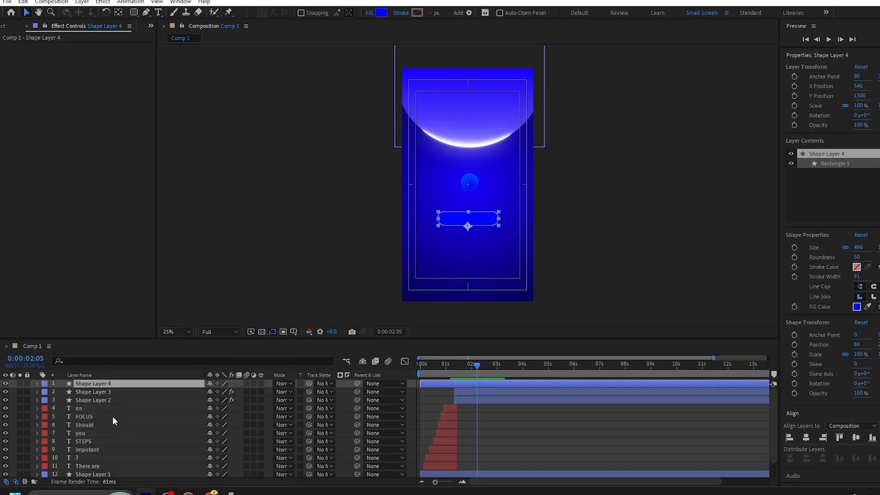
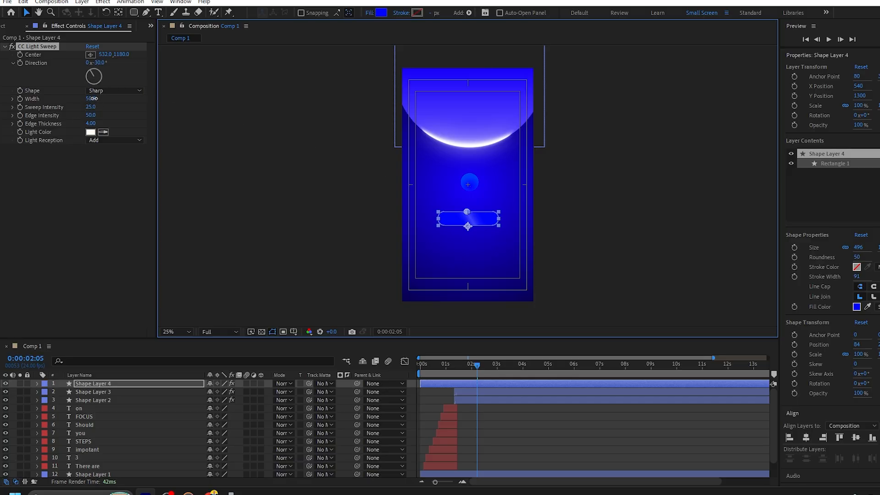
Set the CC Light Sweep Shape to Smooth, Width to 684 and Center to about 316, 1164 near the rectangle's upper-left corner
left_click_drag(93, 98, 280, 107)
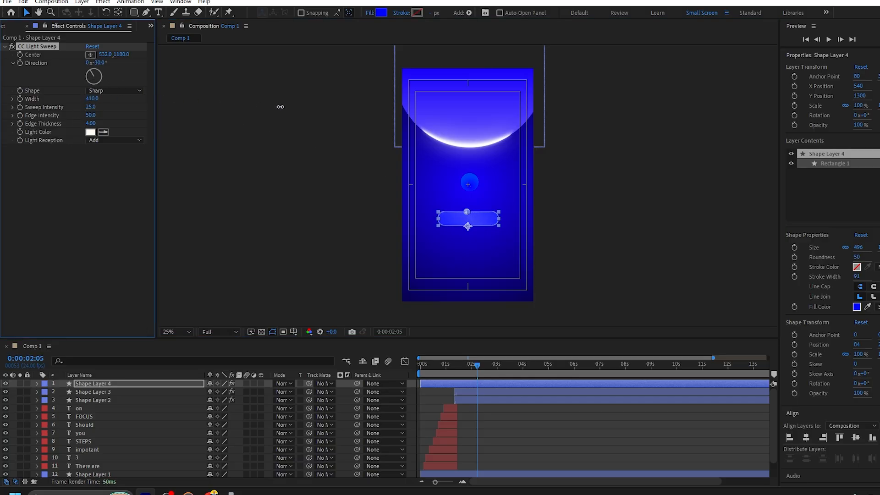
left_click(110, 90)
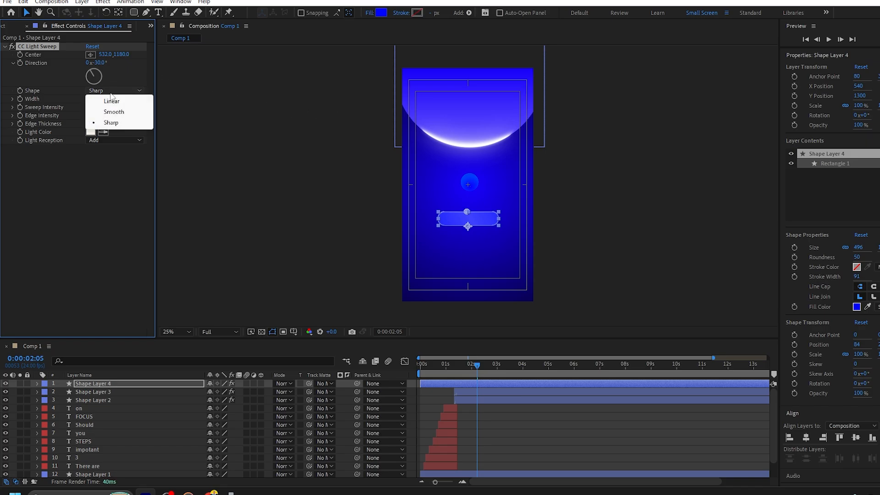
left_click(138, 112)
left_click(102, 192)
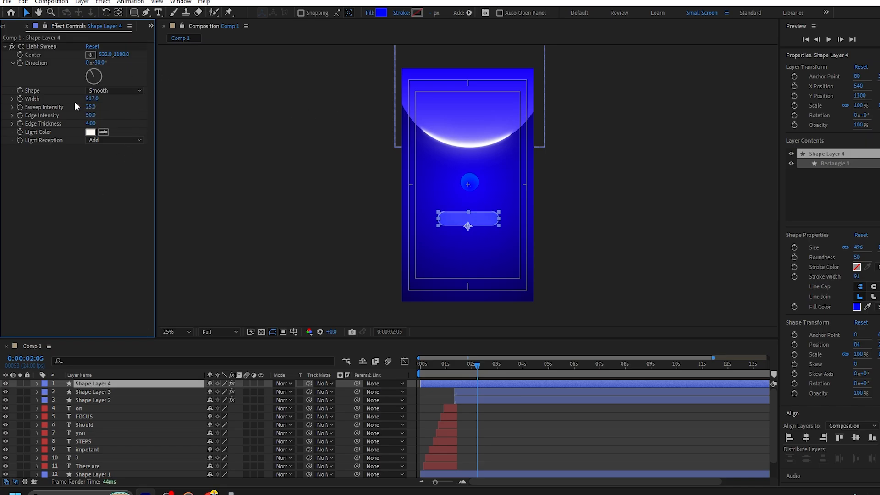
left_click_drag(89, 99, 174, 107)
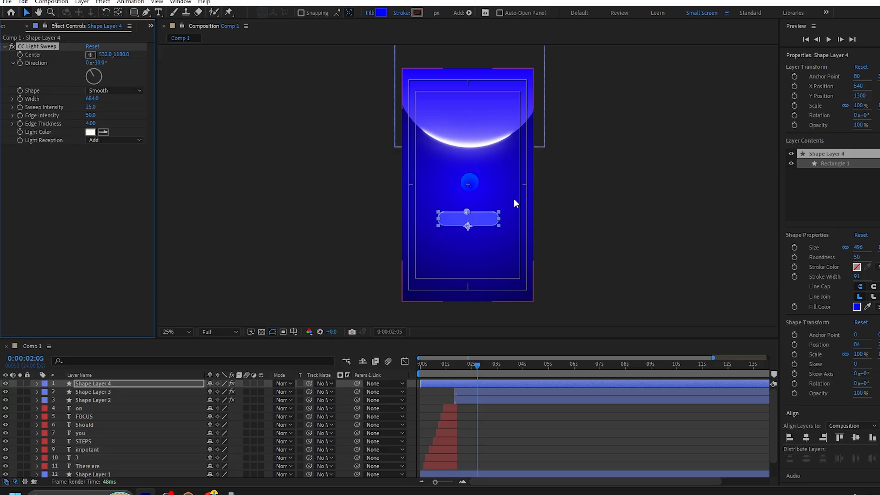
left_click_drag(467, 211, 440, 209)
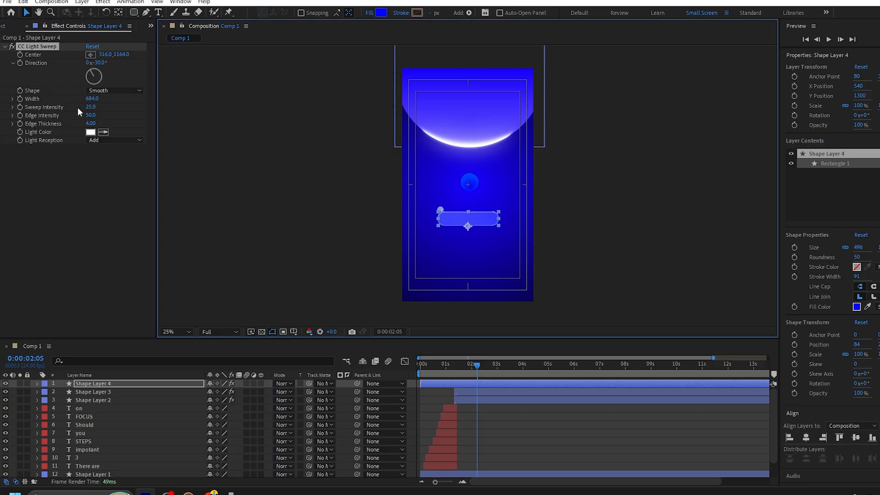
Set the CC Light Sweep's Sweep Intensity to 0, Width to 694 and Edge Intensity to 222
left_click_drag(91, 107, 28, 132)
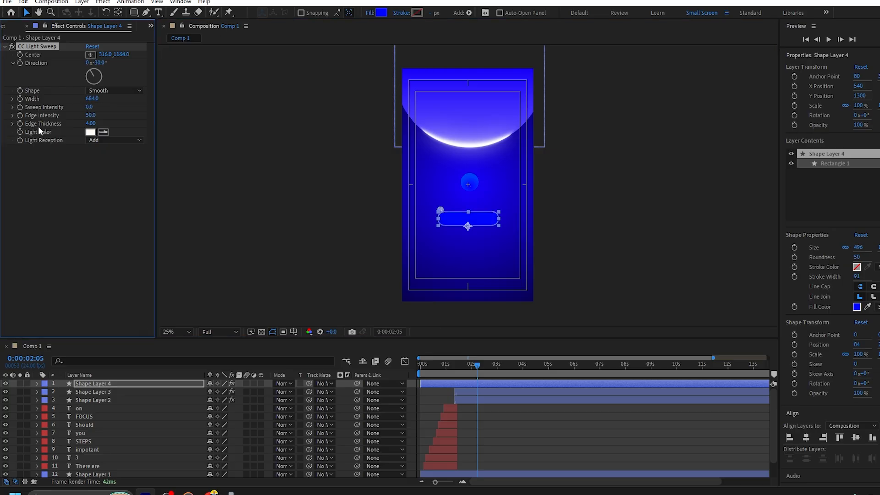
left_click_drag(91, 99, 181, 120)
left_click(656, 217)
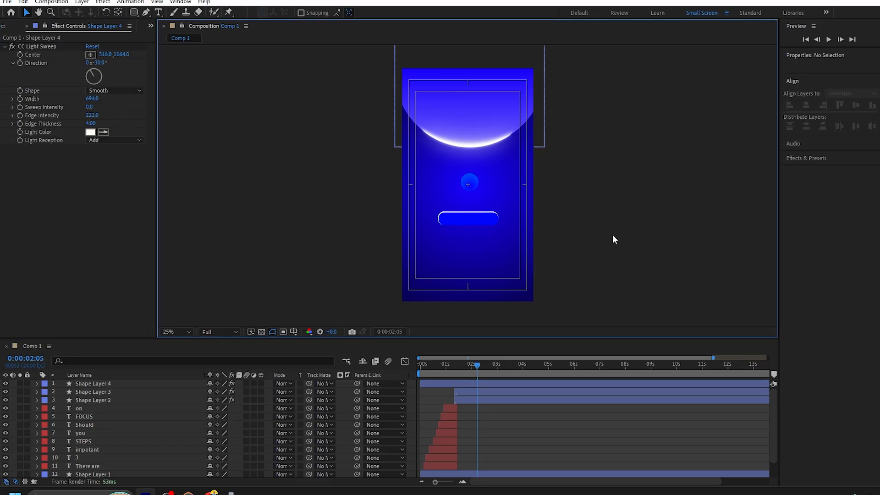
Set the CC Light Sweep's Edge Thickness to 1 and Edge Intensity to about 348
left_click_drag(98, 115, 85, 115)
left_click(90, 123)
type("1")
left_click(604, 301)
left_click_drag(92, 116, 167, 123)
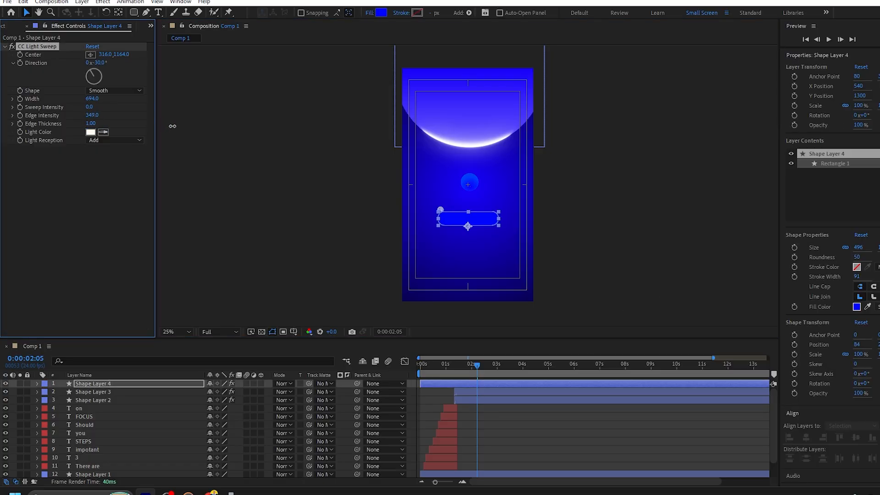
left_click(750, 207)
Duplicate Shape Layer 4 and add the elastic bounce expression with freq 2.5, amp 15 and decay 8 to the copy's Scale
left_click(93, 383)
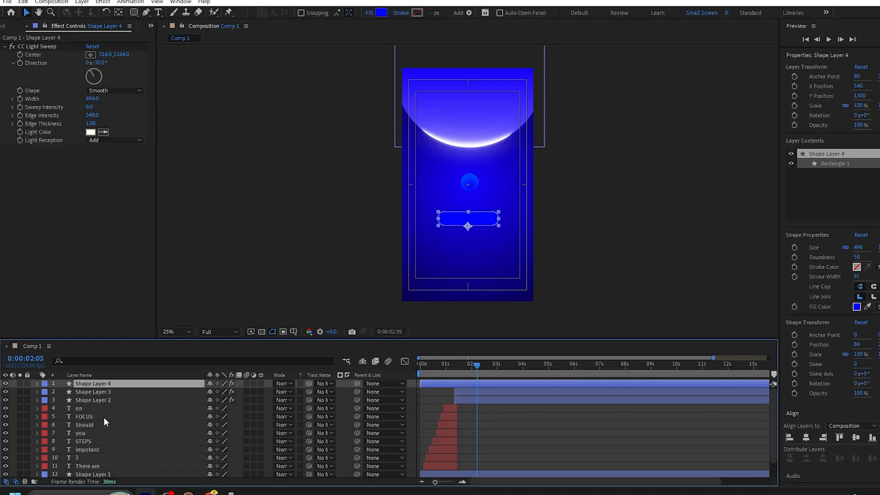
key("ctrl+d")
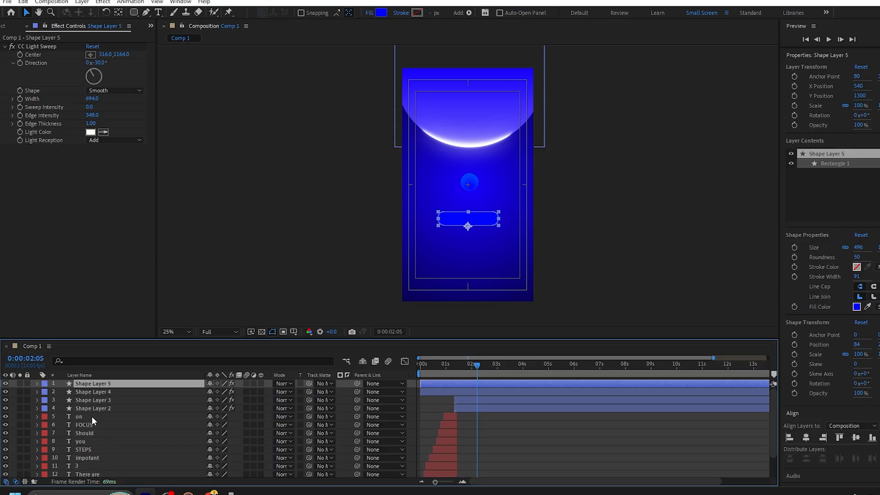
left_click(102, 389)
left_click(99, 383)
key("s")
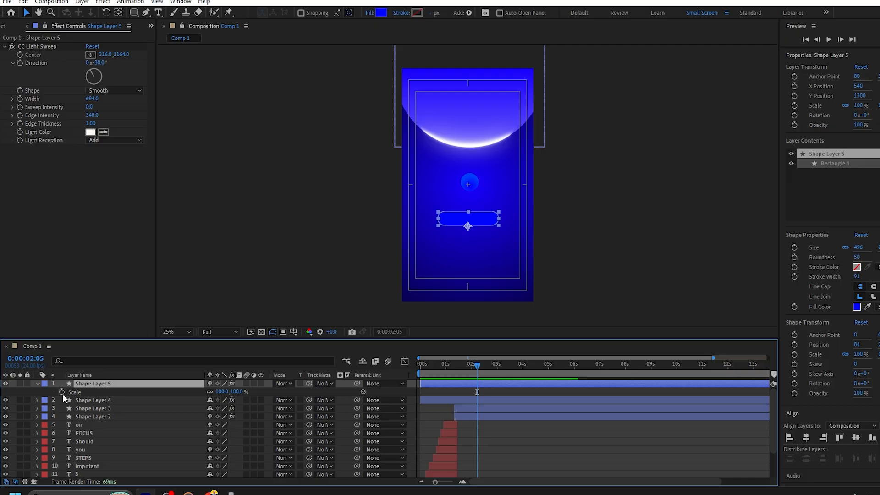
left_click(61, 392, "alt")
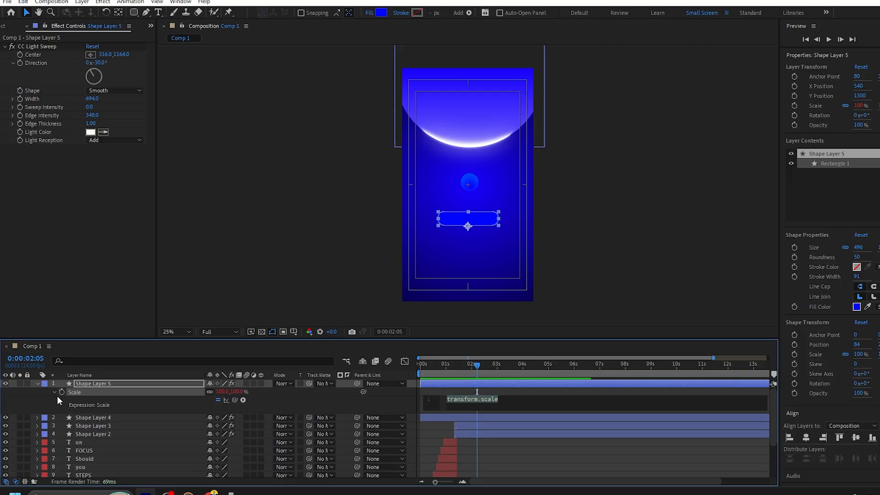
type("freq = 2.5; amp = 15; decay = 8; t = time - inPoint; value + [amp * Math.sin(freq * t * 2 * Math.PI) / Math.exp(decay * t), amp * Math.sin(freq * t * 2 * Math.PI) / Math.exp(decay * t)];")
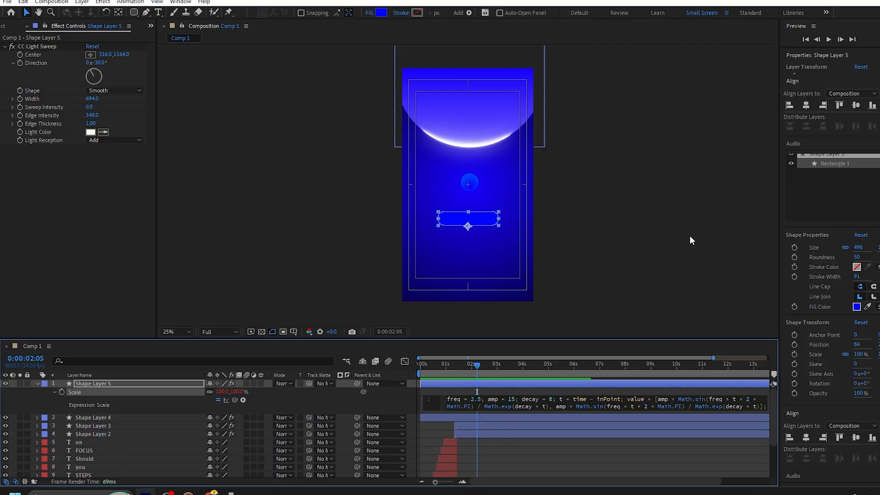
left_click(689, 236)
Shift Shape Layers 4 and 5 in time so that both start at 0:00:01:13
key("Home")
key("space")
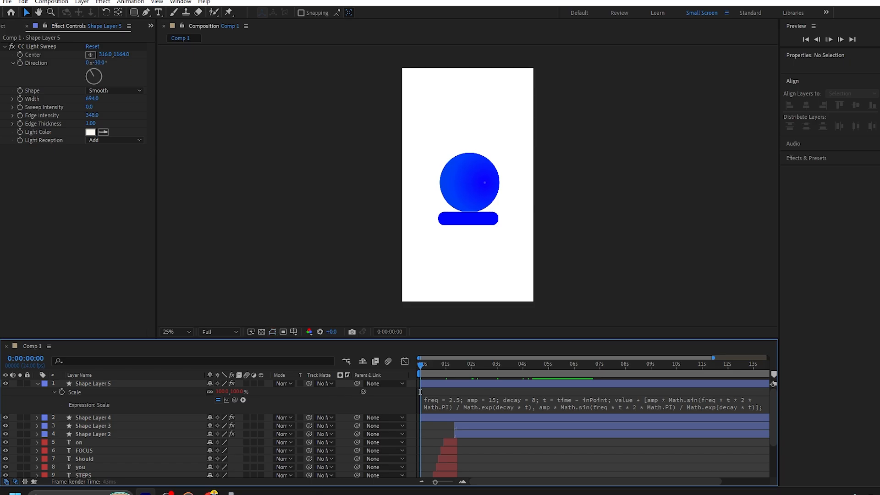
key("space")
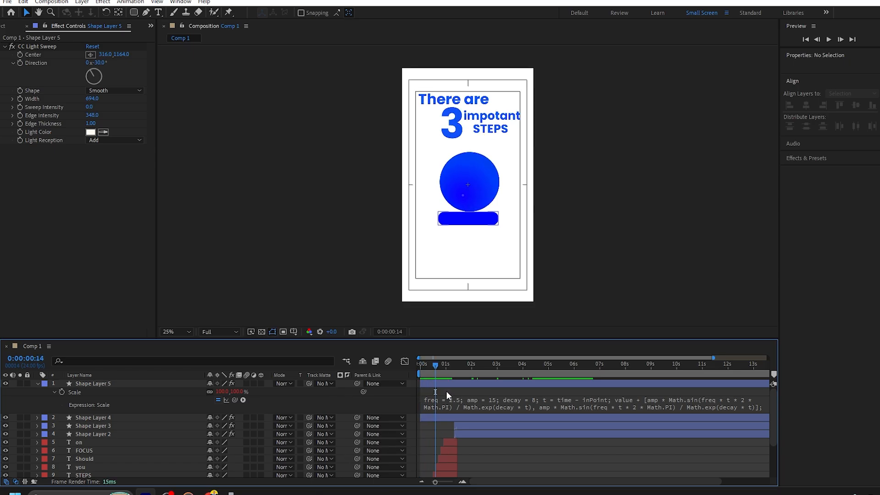
left_click_drag(450, 381, 513, 385)
key("space")
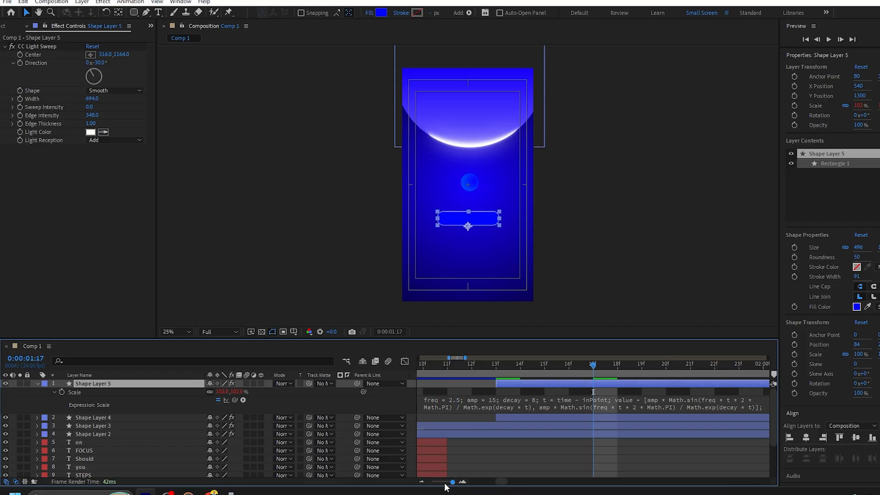
left_click_drag(452, 482, 431, 482)
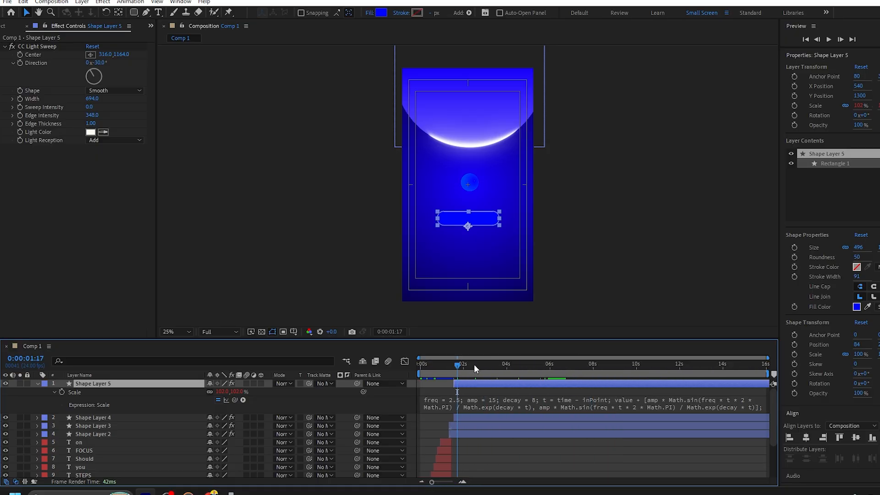
Play back the rectangle's bounce-in from 0:00:01:03
left_click(445, 365)
key("space")
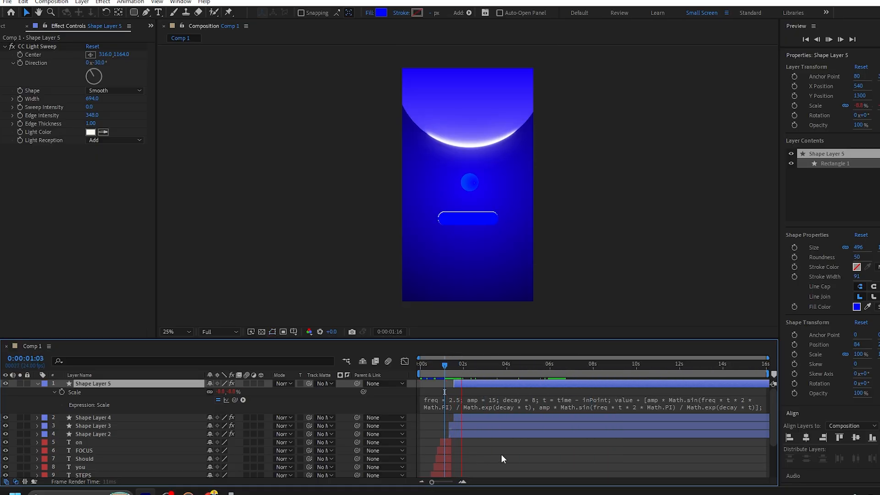
key("space")
Keep a 100% Scale keyframe on Shape Layer 5 at 0:00:01:13 and turn off Scale keyframing on Shape Layer 4
left_click(461, 365)
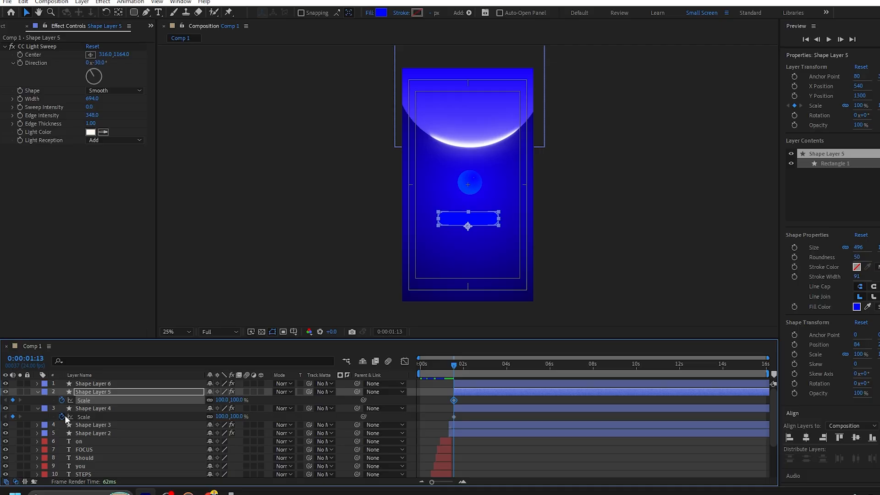
left_click(64, 417)
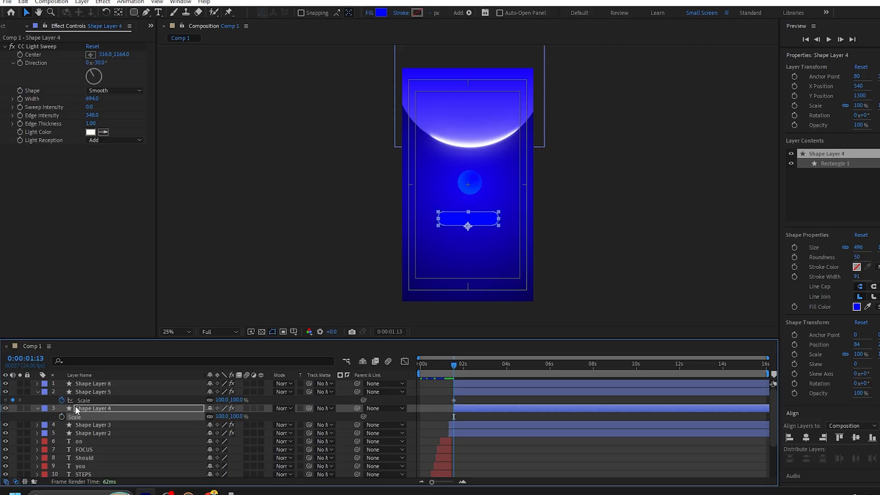
key("s")
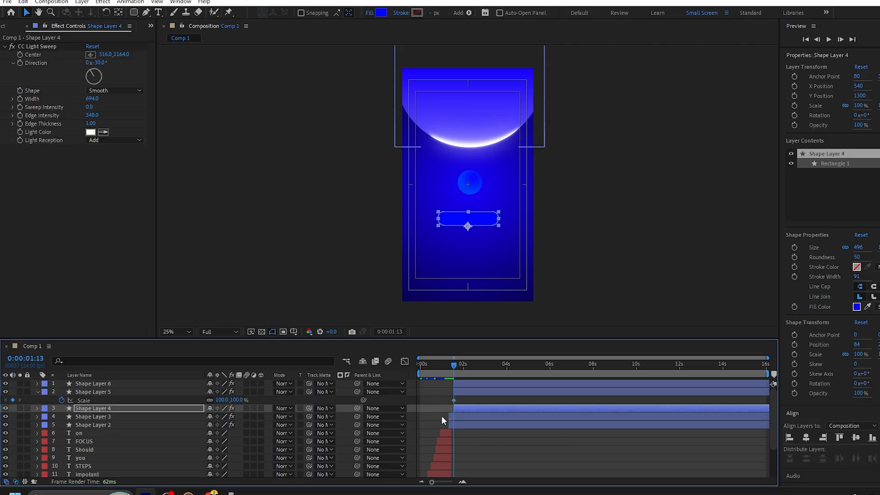
Shift Shape Layers 5 and 6 to start at 0:00:02:00 and preview their entrance
left_click_drag(454, 366, 457, 365)
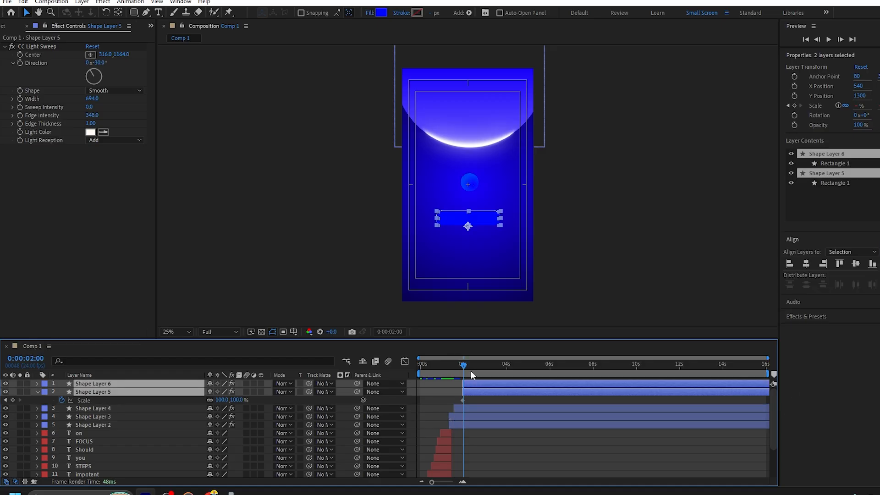
left_click_drag(463, 366, 448, 379)
key("space")
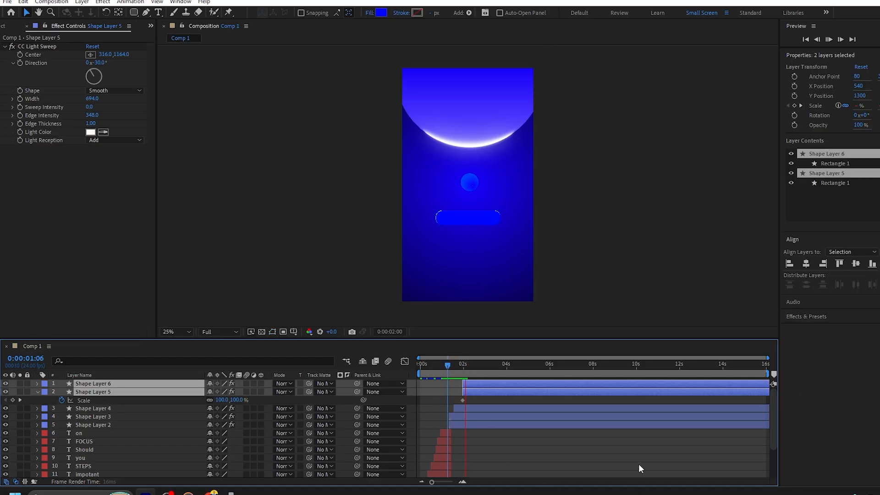
Delete Shape Layer 4 from the composition
left_click_drag(477, 371, 469, 395)
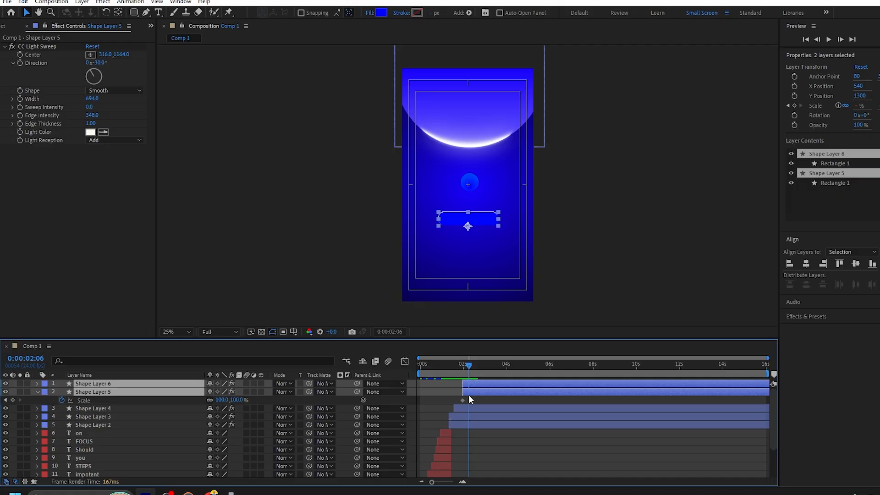
left_click(117, 404)
key("Delete")
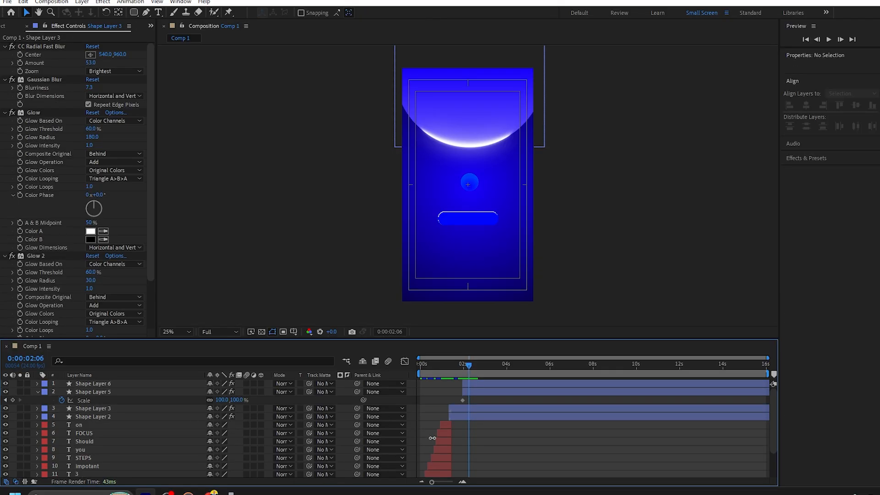
Play back the entrance of Shape Layers 5 and 6 around the two-second mark several times
left_click(478, 392)
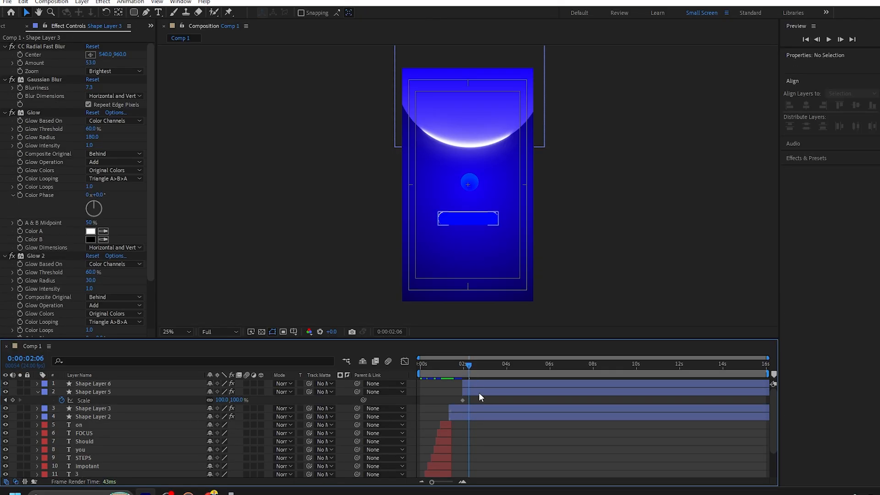
left_click(464, 365)
key("space")
key("space")
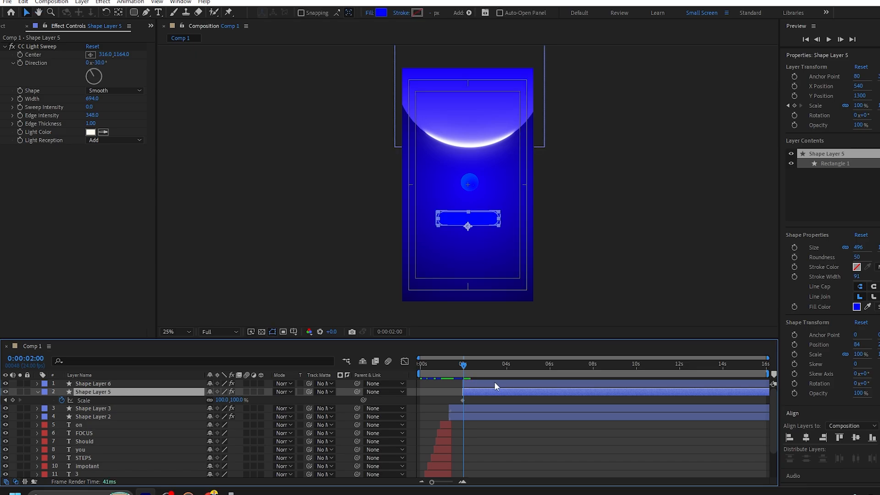
left_click(454, 369)
key("space")
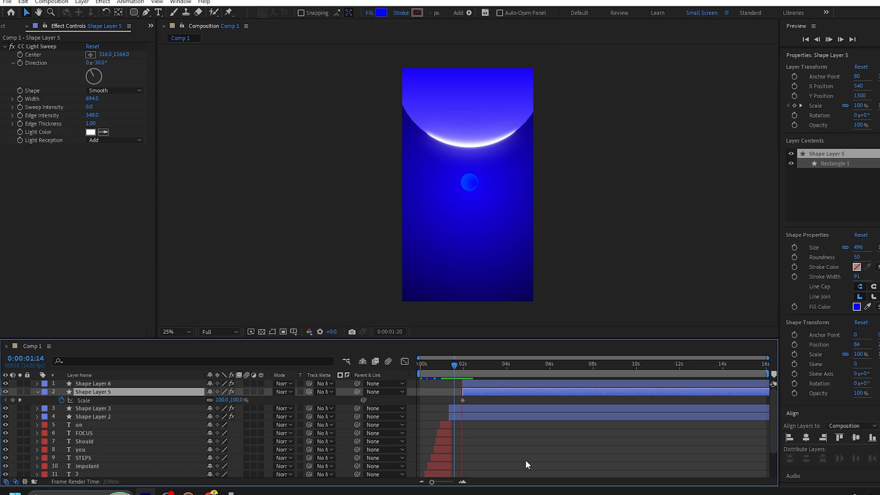
key("space")
left_click_drag(475, 366, 444, 402)
key("space")
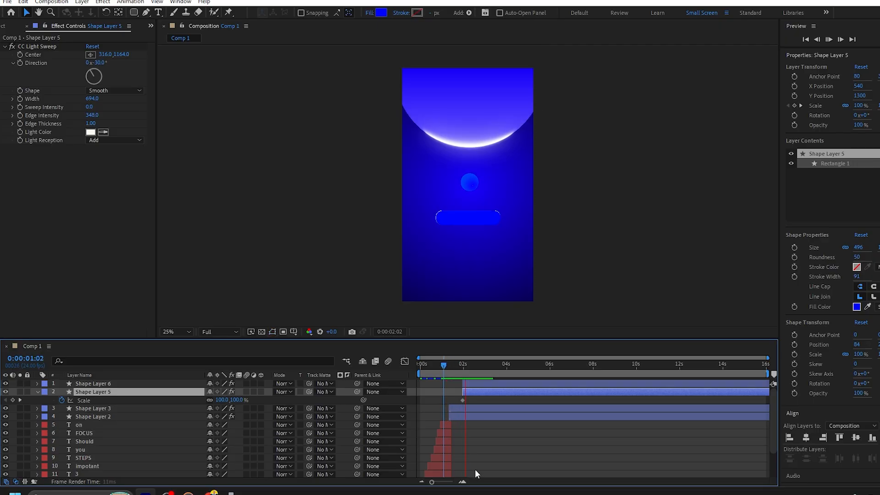
key("space")
left_click_drag(475, 367, 470, 393)
Add a second Scale keyframe of 100% to Shape Layer 5 at 0:00:02:06
left_click(476, 385)
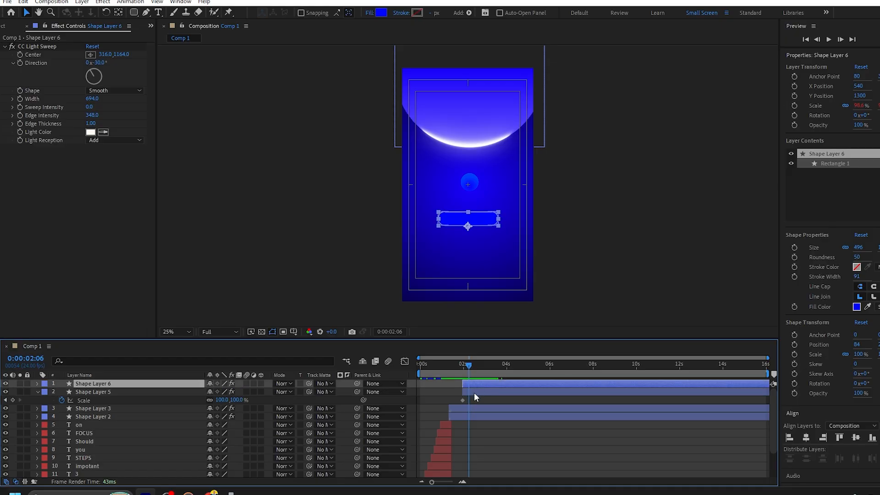
left_click(474, 393)
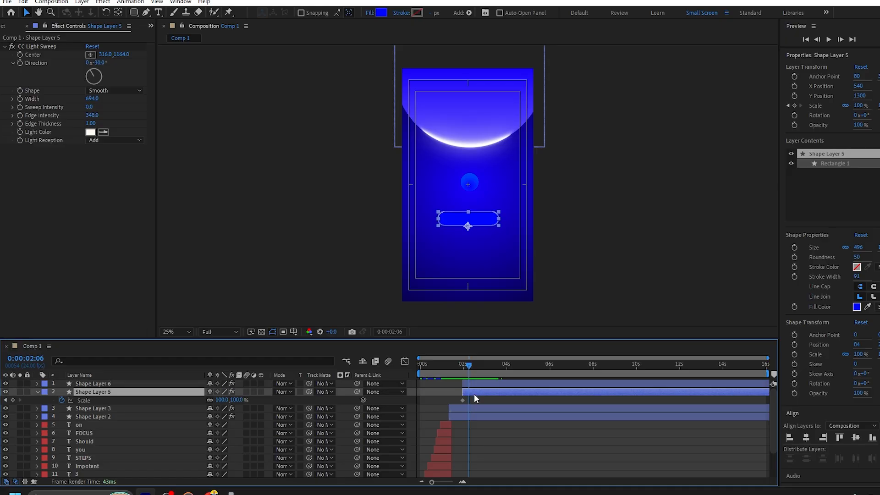
left_click(222, 400)
type("100")
left_click(522, 466)
left_click(12, 400)
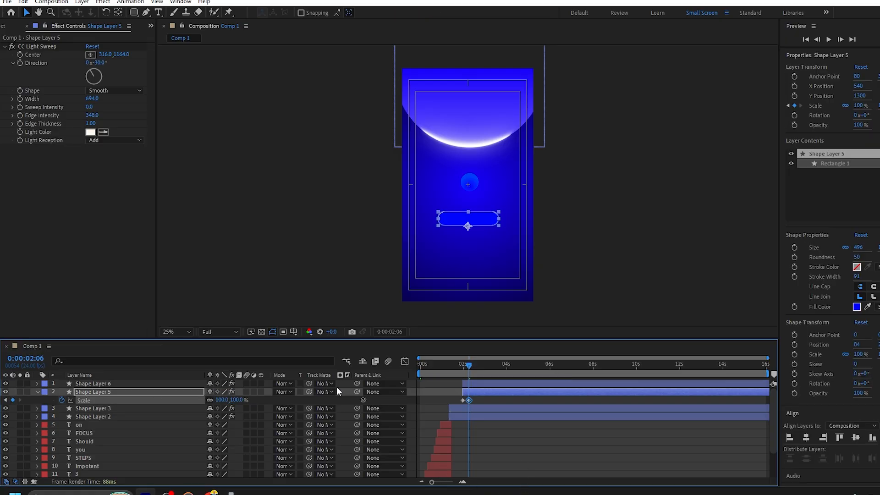
Set Shape Layer 5's first Scale keyframe at 0:00:01:23 to 140% and preview the scale animation
left_click_drag(466, 367, 459, 389)
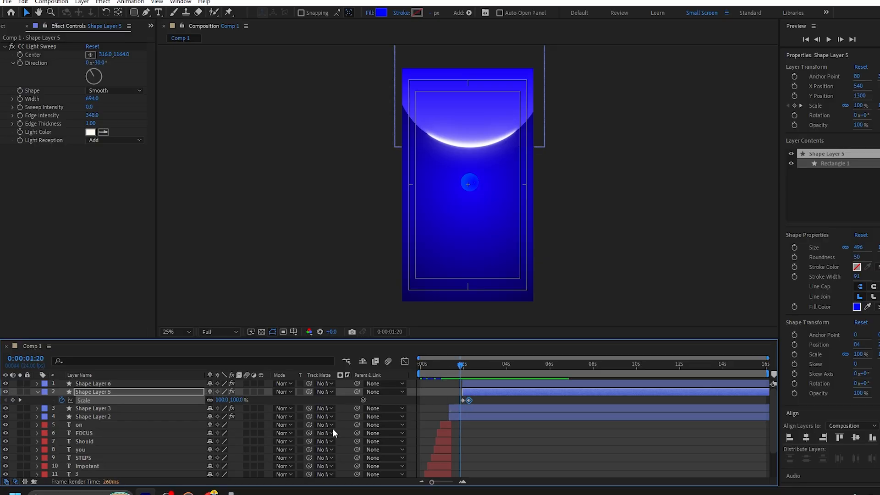
left_click_drag(459, 374, 489, 379)
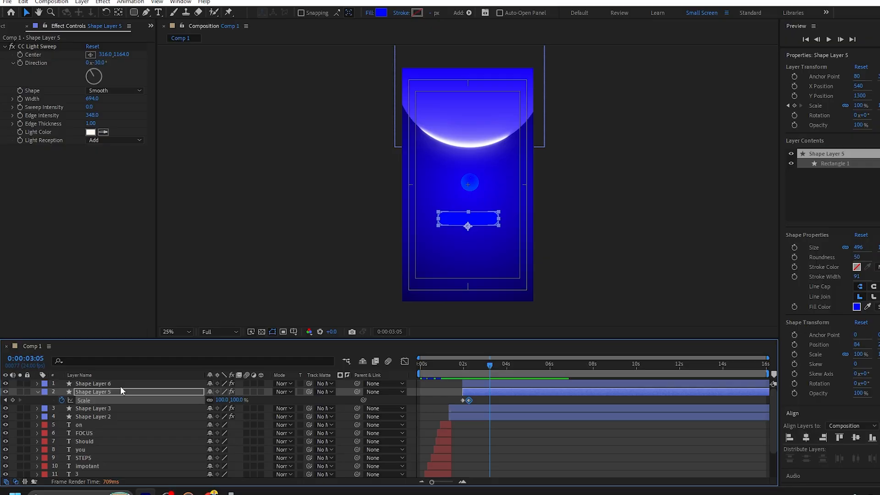
left_click(6, 401)
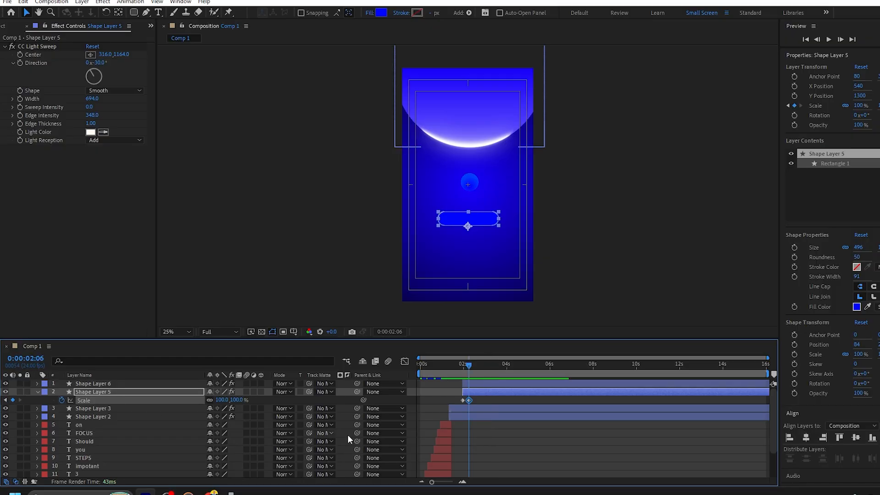
left_click(6, 401)
left_click(223, 401)
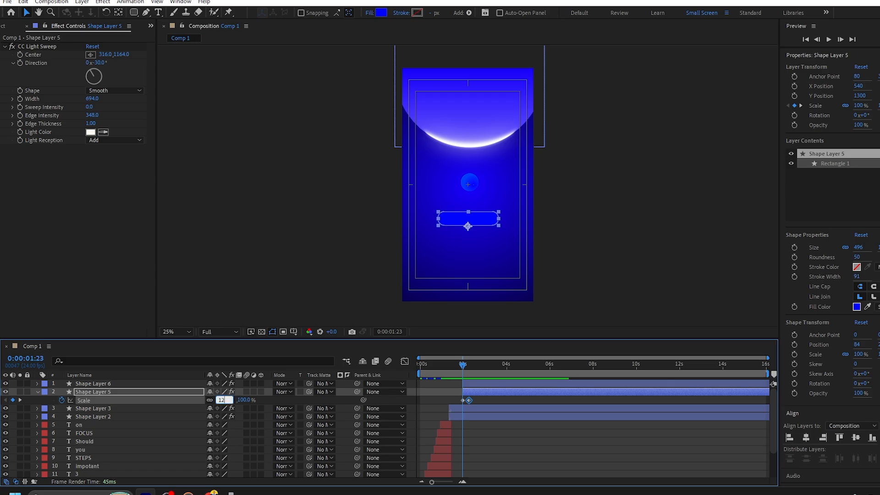
type("140")
left_click(481, 427)
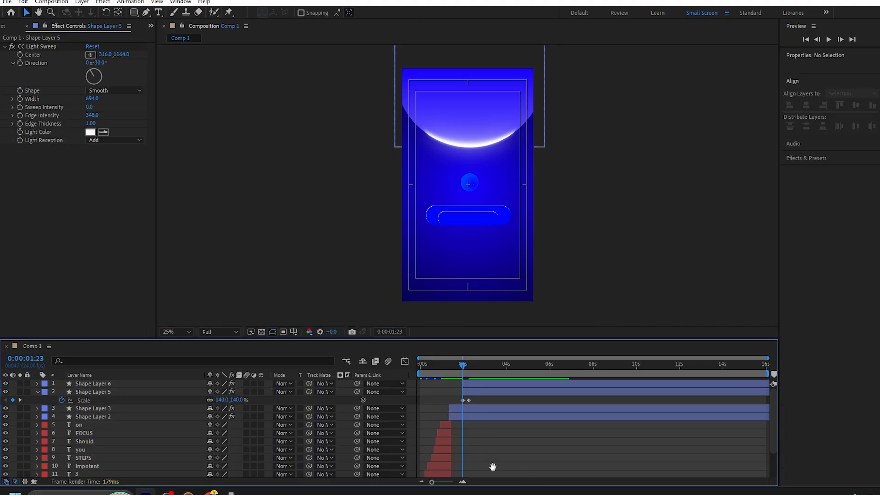
key("space")
key("space")
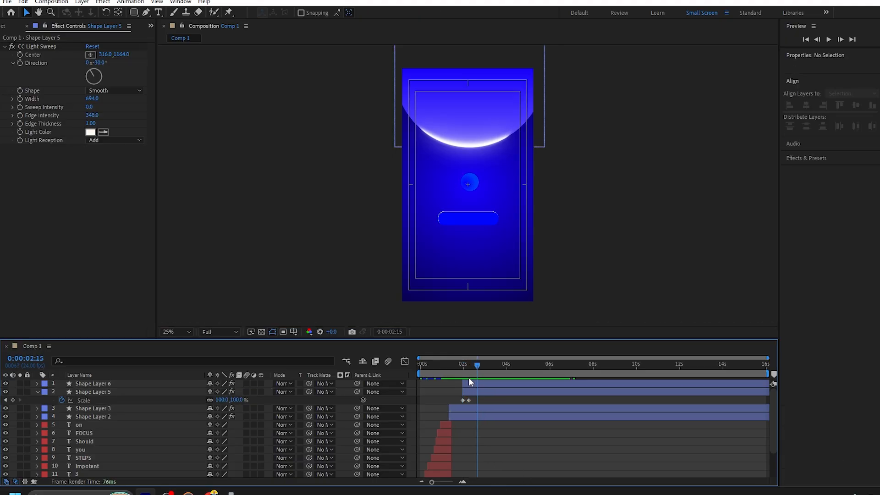
Set Shape Layer 5's first Scale keyframe to 114% and add a 100% Opacity keyframe at 0:00:01:23
left_click_drag(469, 378, 462, 389)
left_click(463, 391)
key("alt+shift+t")
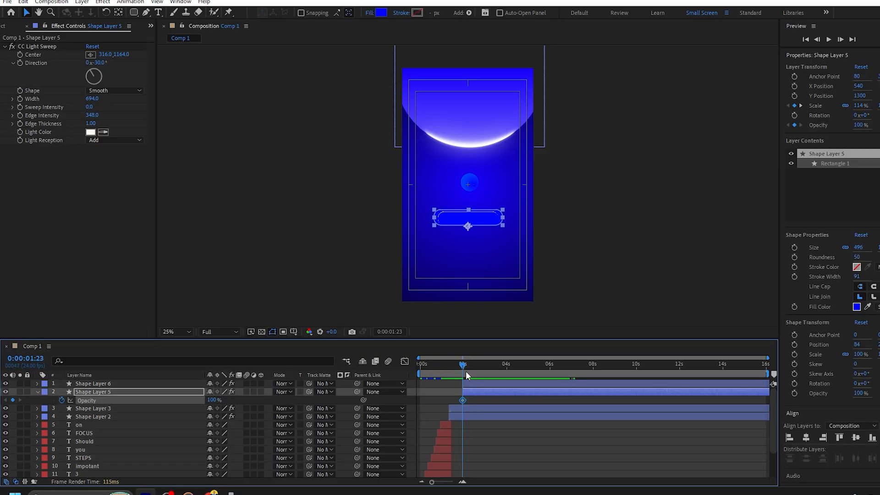
key("shift+s")
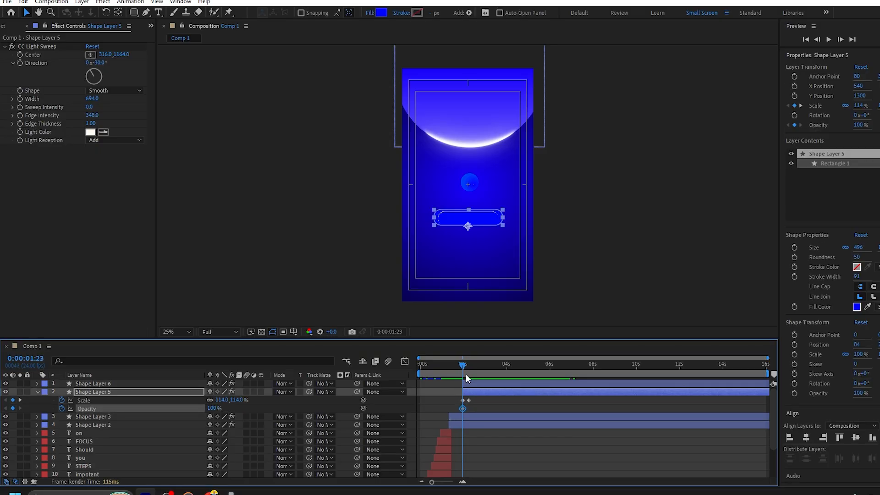
Set Shape Layer 5's Opacity to 0% at 0:00:02:06 and select all its Scale and Opacity keyframes
left_click(465, 369)
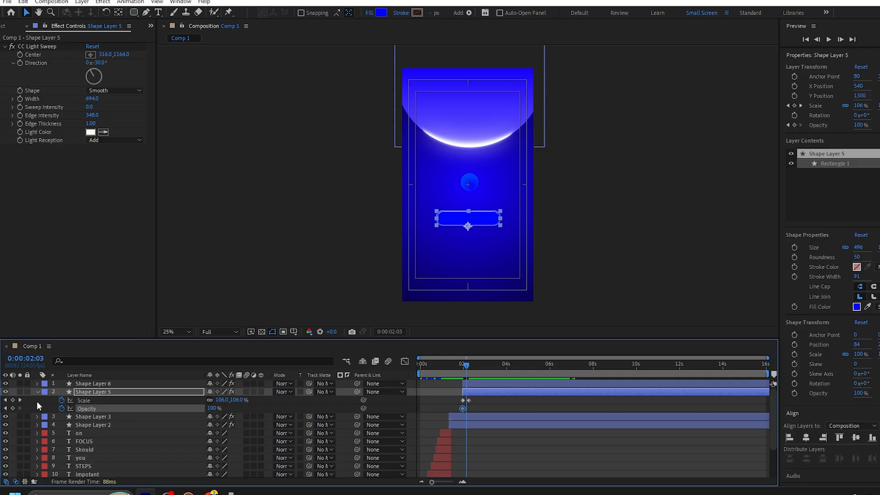
left_click(20, 400)
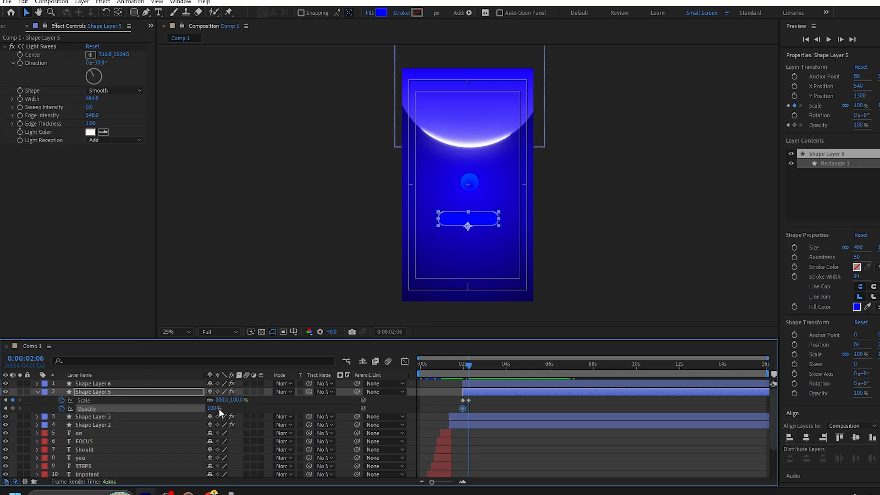
left_click_drag(211, 407, 121, 412)
left_click_drag(489, 405, 428, 395)
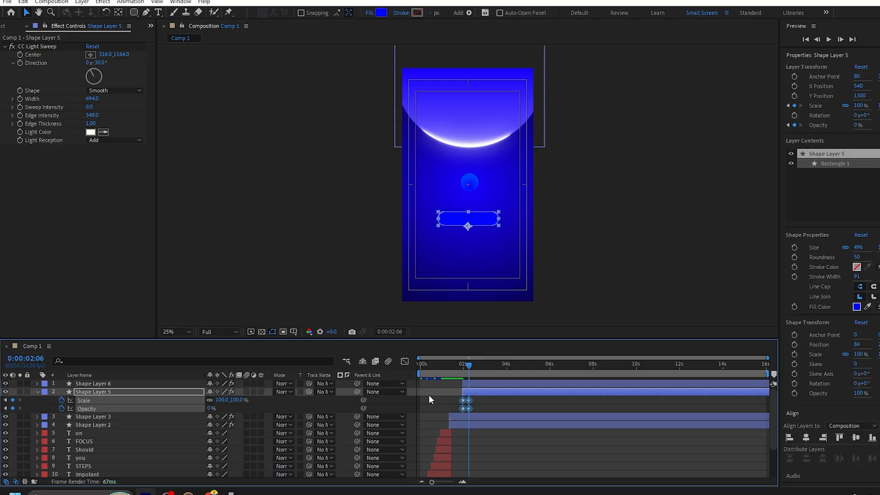
Apply Easy Ease to Shape Layer 5's selected Scale and Opacity keyframes and preview the animation
key("F9")
key("space")
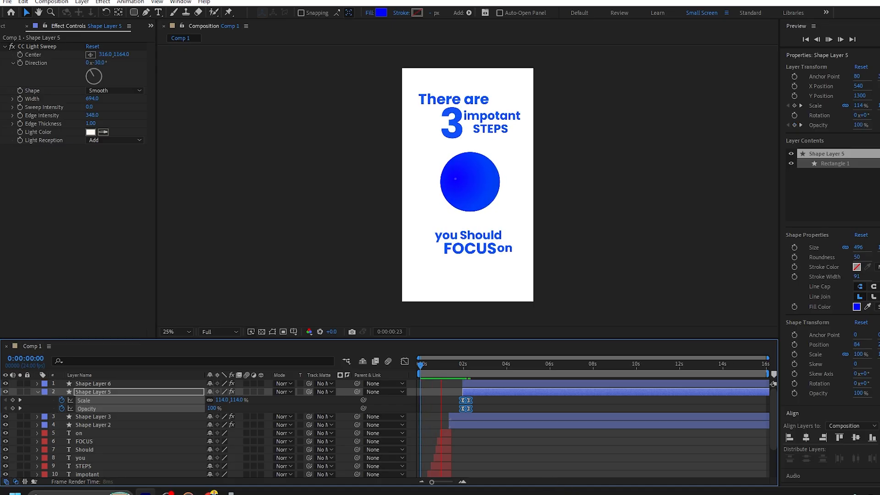
key("space")
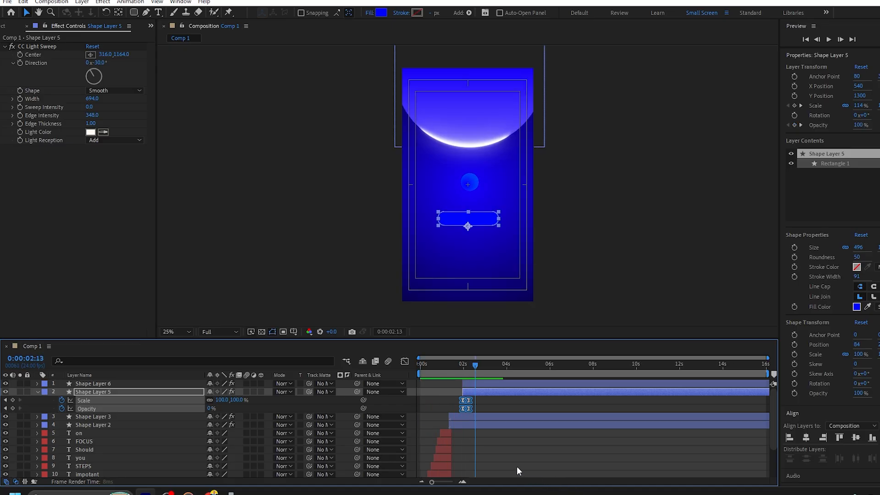
Split Shape Layer 5 at 0:00:02:08 and delete the portion after that time
key("Page_Up")
key("Page_Up")
key("Page_Up")
key("Page_Up")
key("Page_Up")
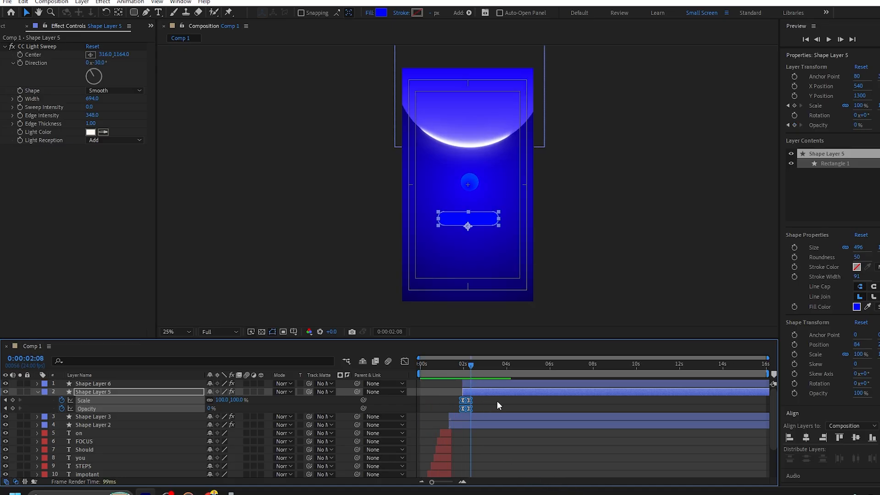
left_click(494, 393)
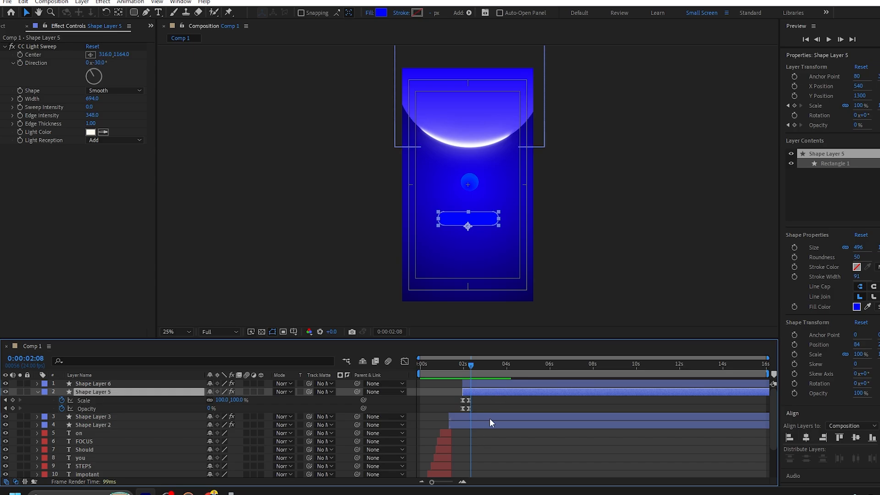
key("ctrl+shift+d")
key("Delete")
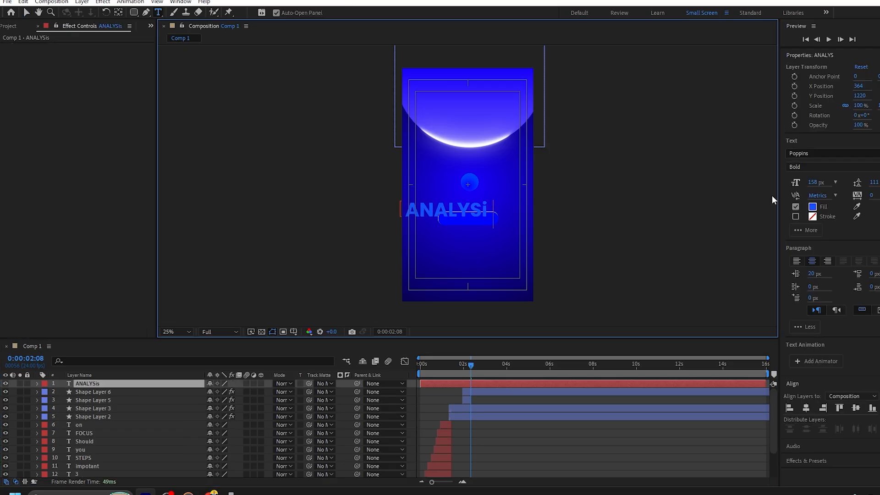
Complete the new text layer in capitals as ANALYSIS and select that layer
type("s")
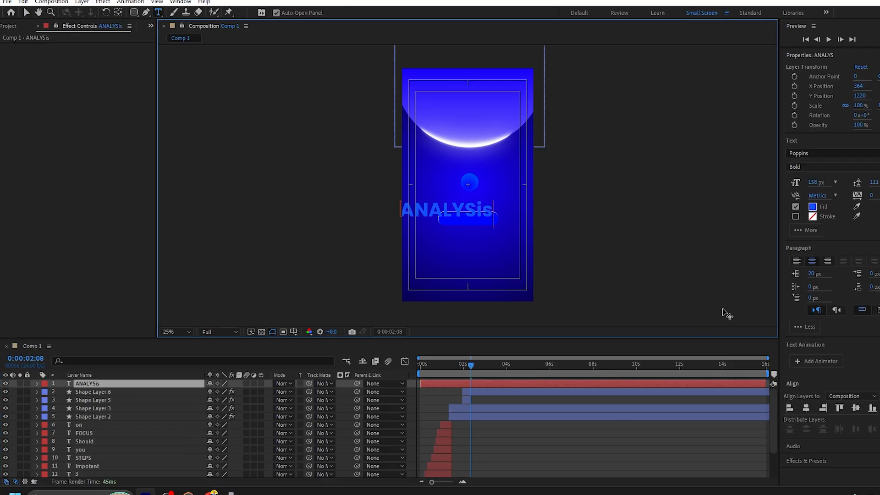
key("BackSpace")
key("BackSpace")
type("IS")
left_click(2, 234)
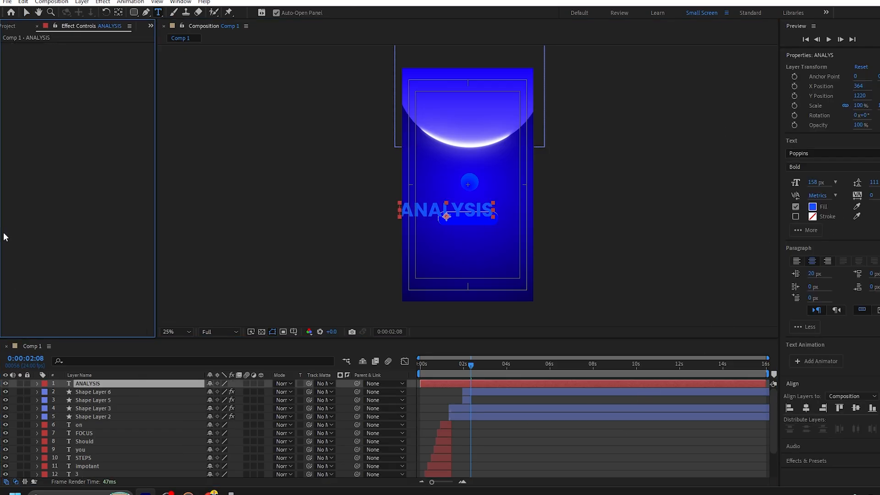
left_click(90, 411)
left_click(87, 382)
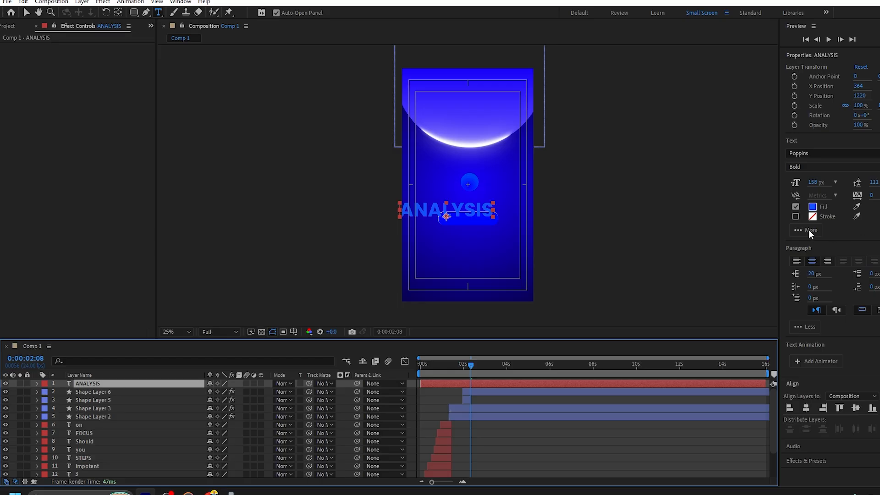
Set the ANALYSIS text's fill to white (FFFFFF) and its font size to 62 px
left_click(814, 207)
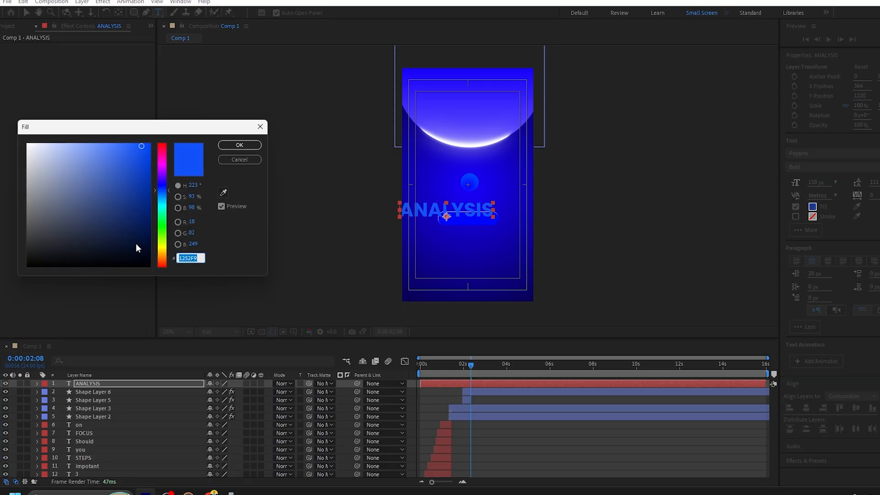
left_click(28, 144)
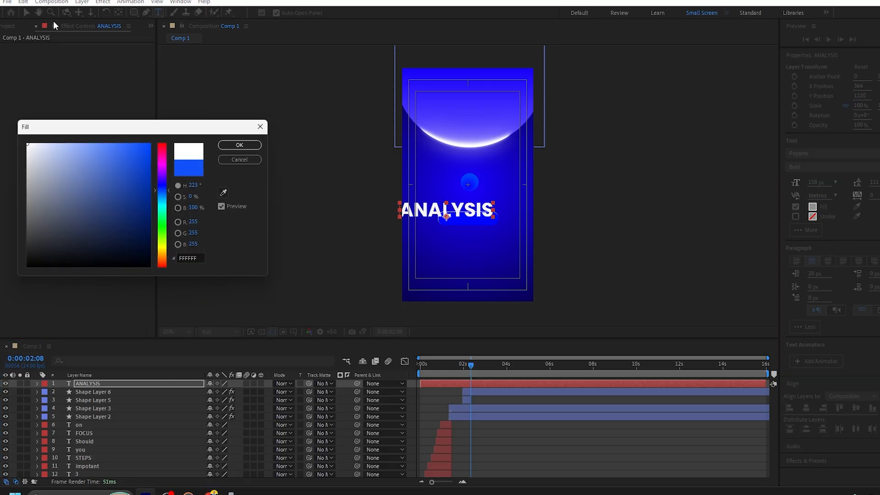
left_click(240, 145)
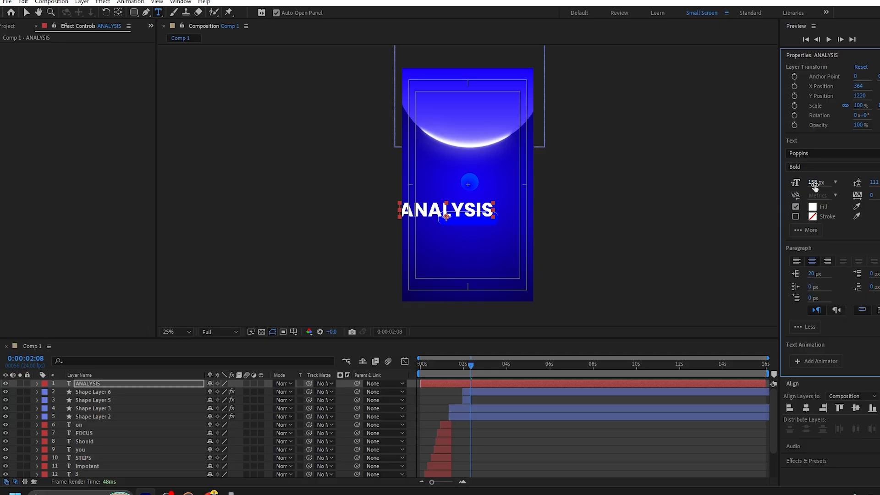
left_click_drag(814, 185, 782, 206)
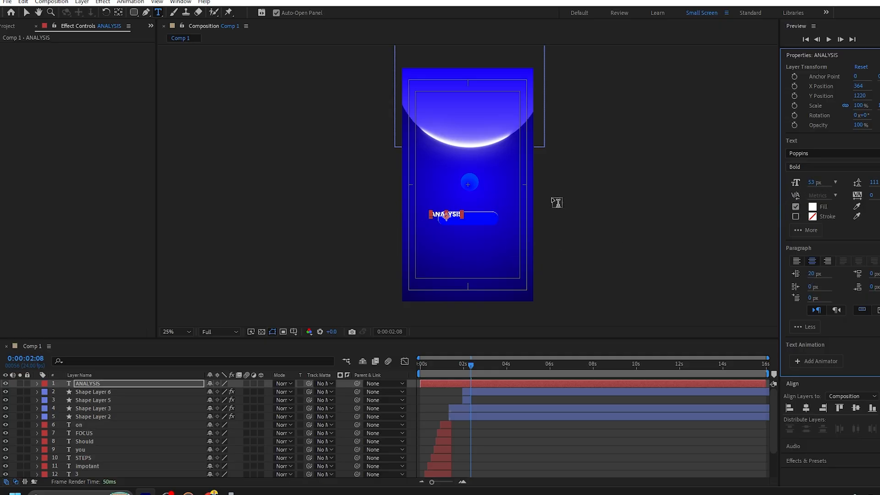
left_click_drag(812, 182, 820, 183)
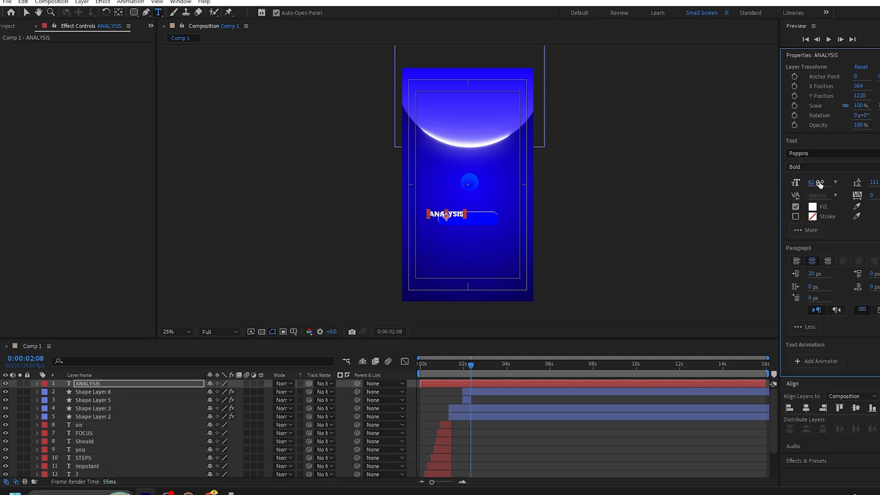
left_click(27, 12)
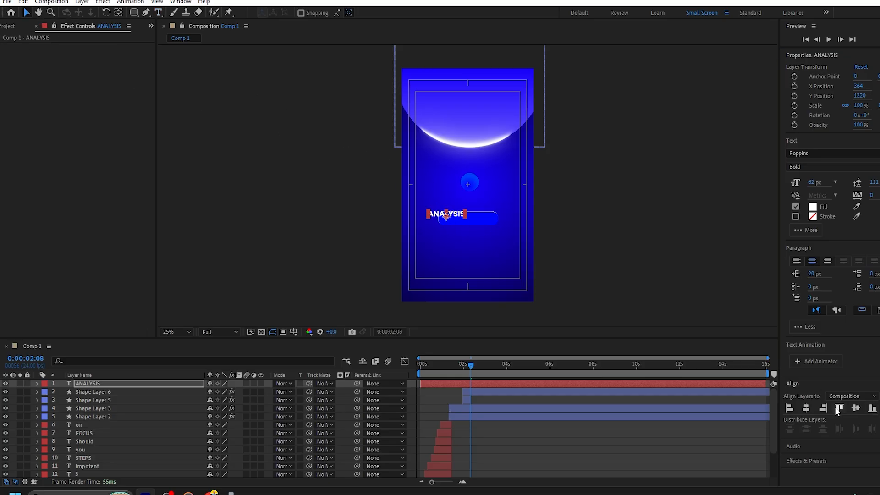
Centre the ANALYSIS text horizontally in the composition and move it onto the rounded button at about 544.8, 1256
left_click(808, 412)
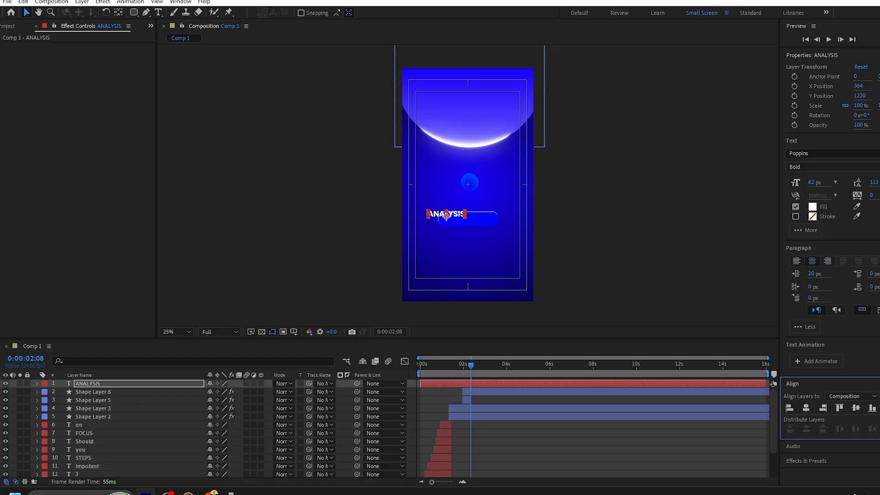
left_click(805, 410)
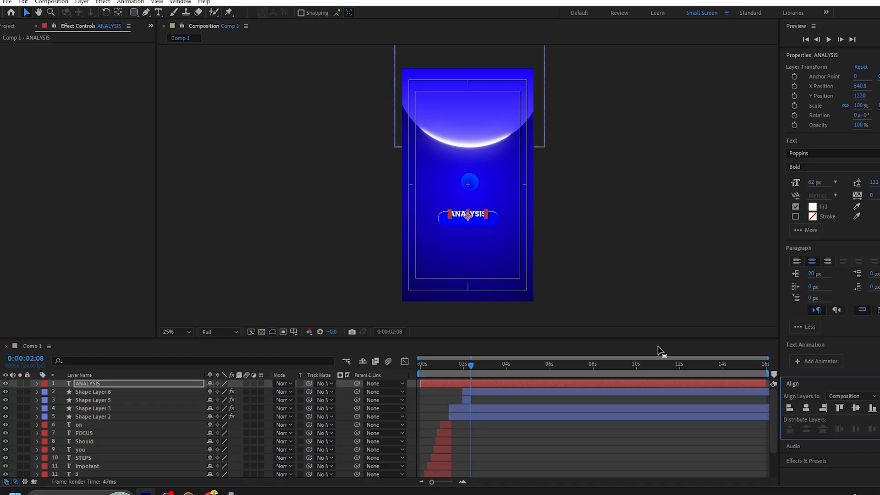
left_click(468, 215)
left_click_drag(471, 216, 473, 221)
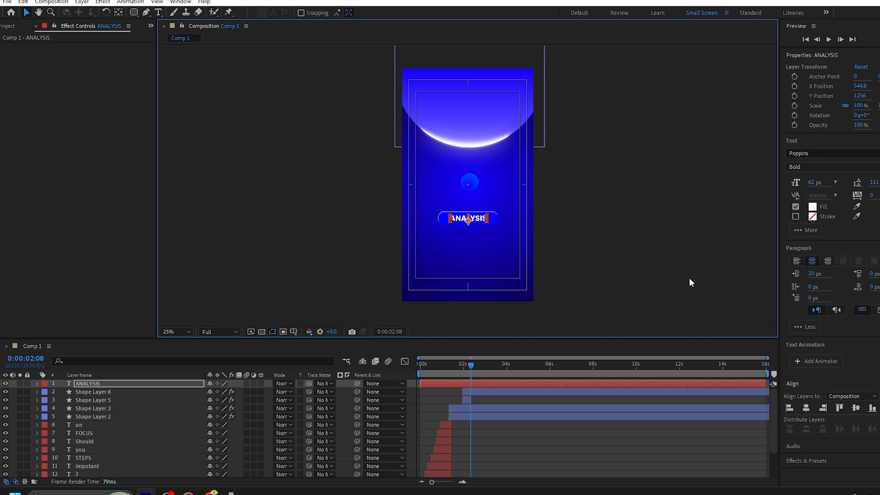
Shift the ANALYSIS layer in time so it starts together with Shape Layer 6
left_click(676, 274)
left_click(488, 378)
left_click_drag(453, 384, 482, 383)
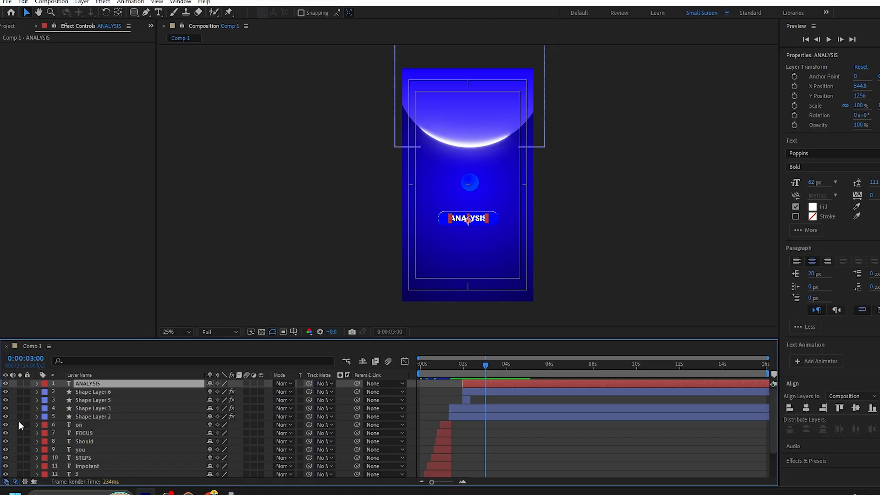
Duplicate Shape Layers 6 and 5, place Shape Layer 7 directly beneath Shape Layer 8, and select both copies
left_click(103, 392)
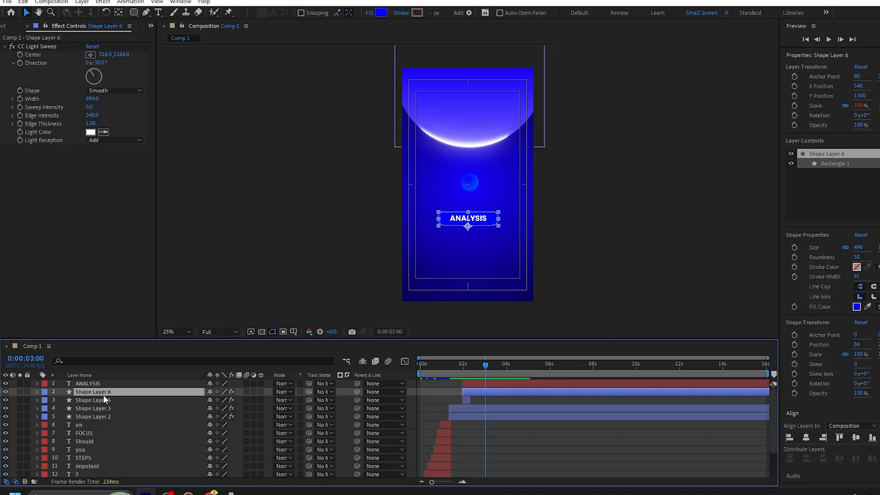
left_click(105, 400, "ctrl")
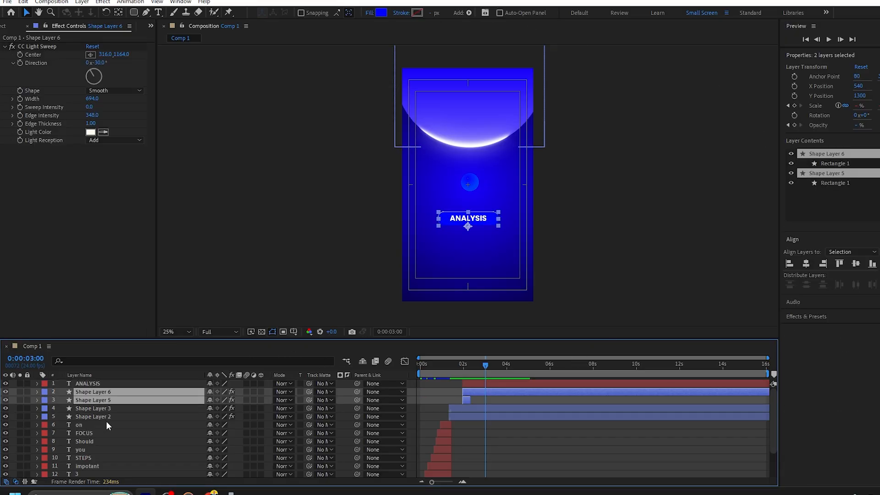
key("ctrl+d")
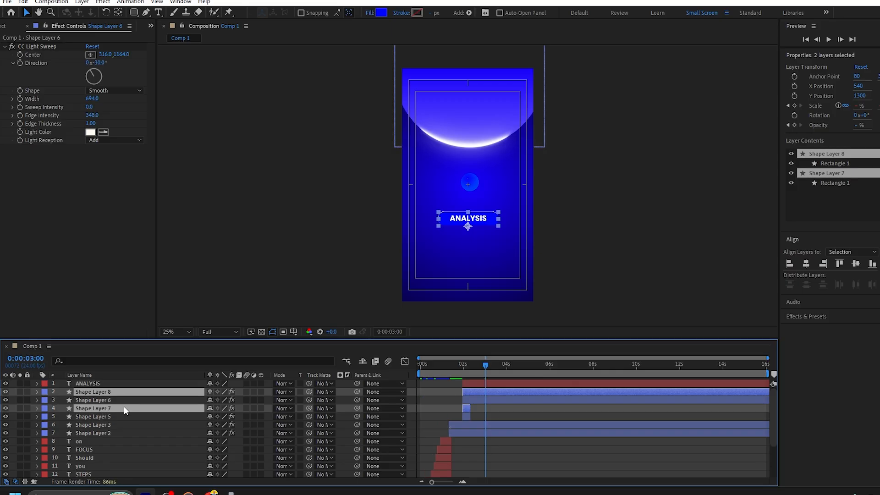
left_click(88, 407)
left_click_drag(87, 407, 94, 393)
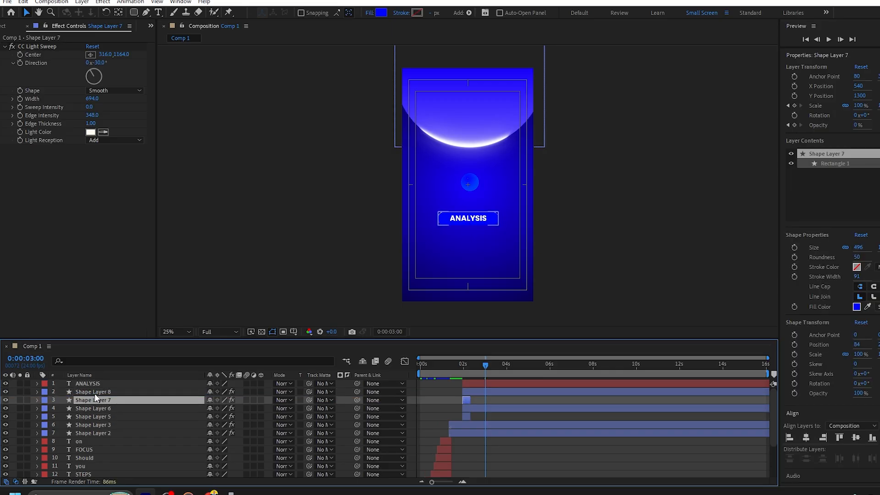
left_click(97, 393, "ctrl")
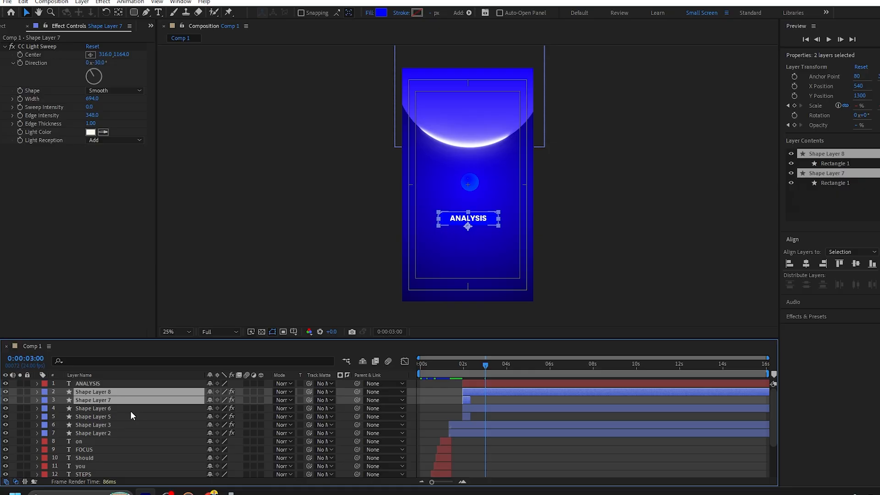
Turn off Separate Dimensions for the Position of Shape Layer 8 and Shape Layer 7
key("p")
right_click(151, 400)
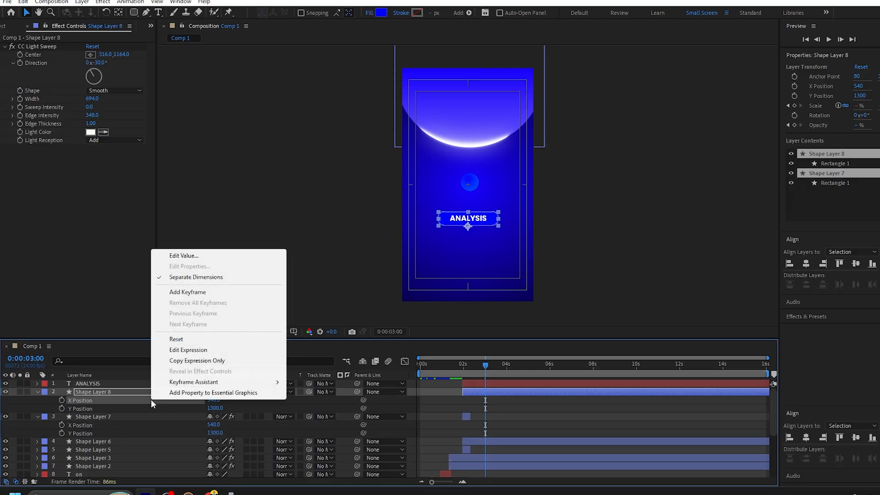
left_click(232, 279)
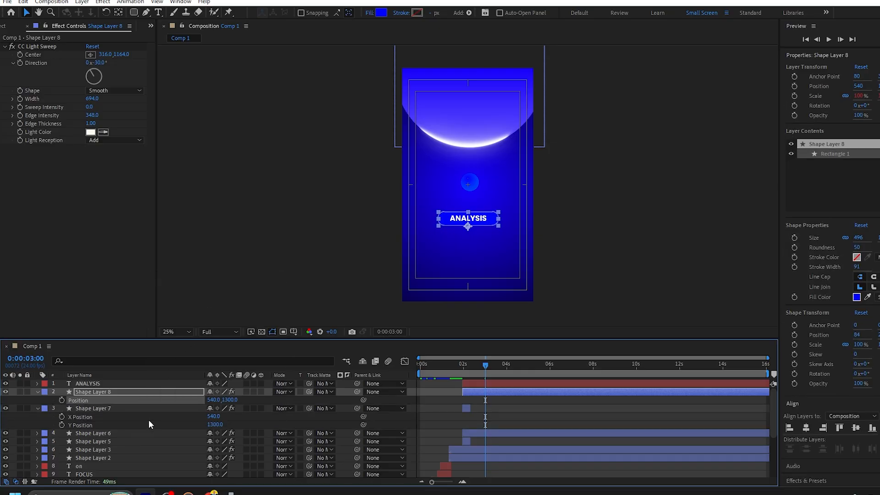
right_click(148, 418)
left_click(194, 298)
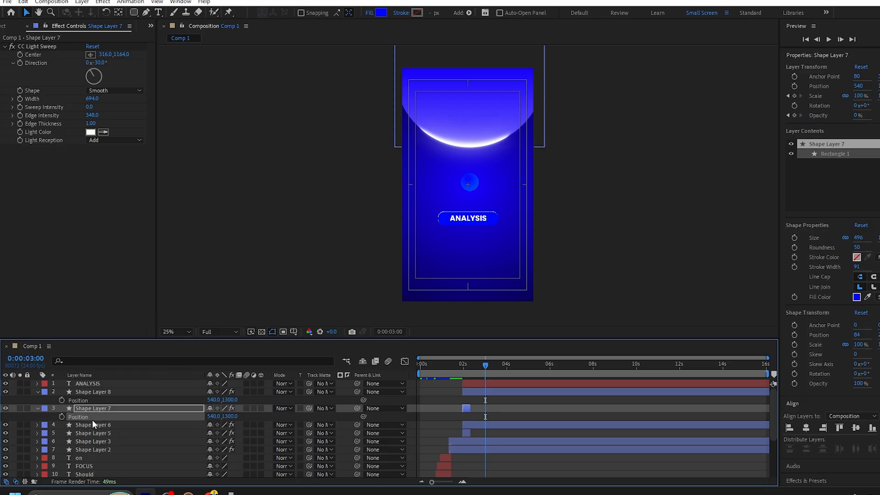
Move Shape Layers 8 and 7 together below the ANALYSIS button, to Position 540, 1494
left_click(118, 391, "shift")
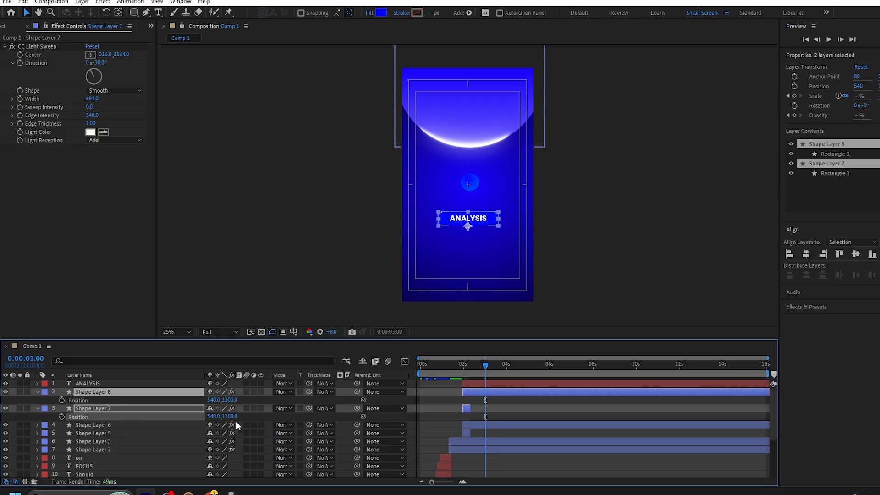
left_click_drag(230, 399, 320, 408)
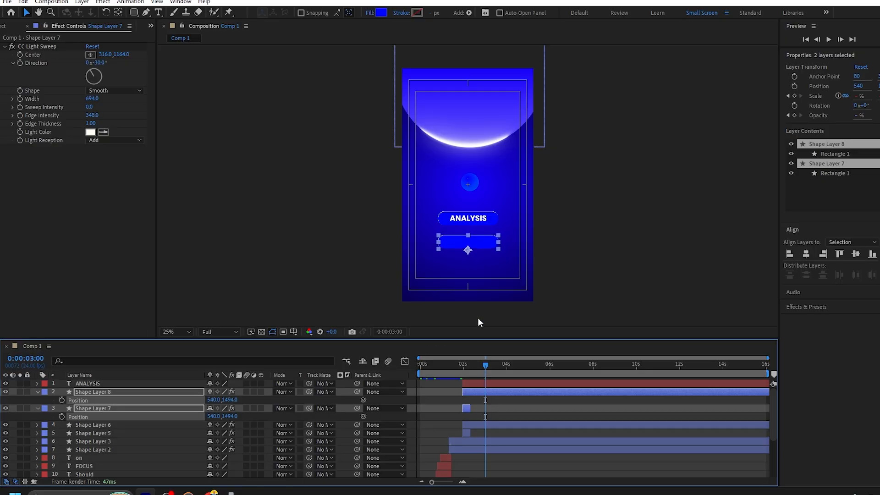
left_click(581, 291)
Shift Shape Layers 8 and 7 to start at 0:00:02:08 and place them above the ANALYSIS layer in the stack
left_click_drag(488, 370, 474, 418)
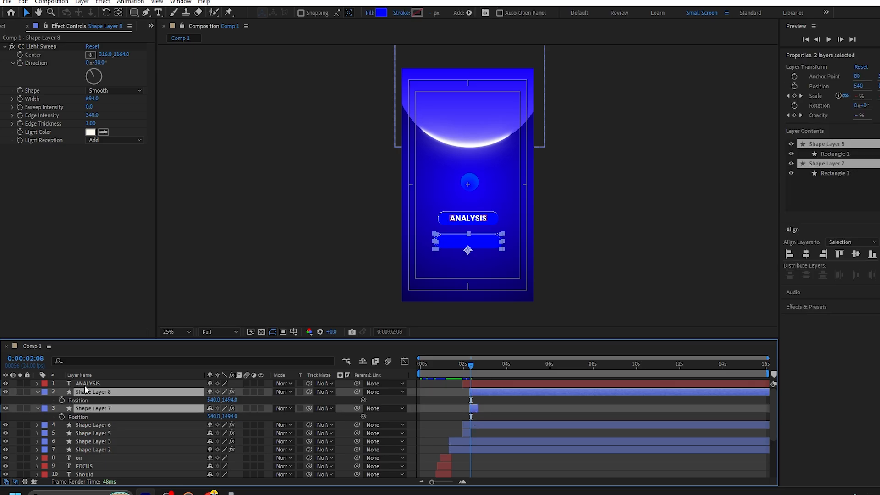
left_click_drag(85, 387, 87, 411)
left_click(73, 396)
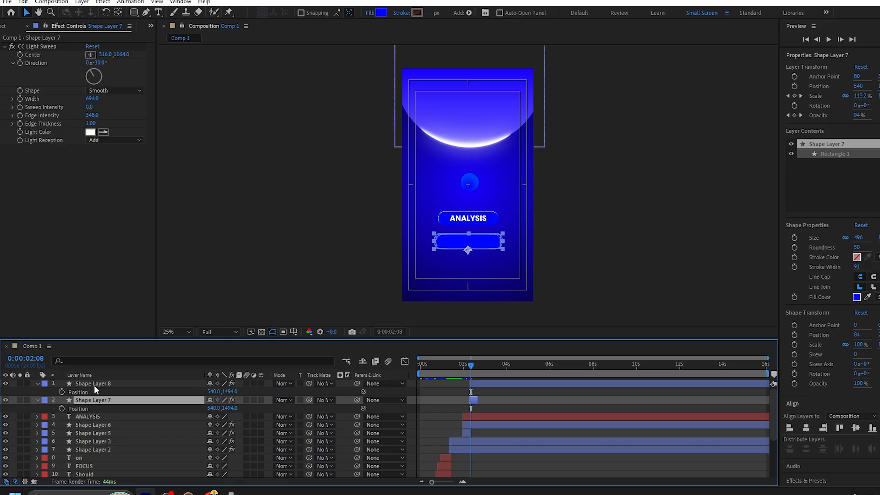
Collapse the revealed properties of Shape Layers 8 and 7
key("u")
key("u")
left_click(99, 383)
key("u")
left_click(101, 392)
key("u")
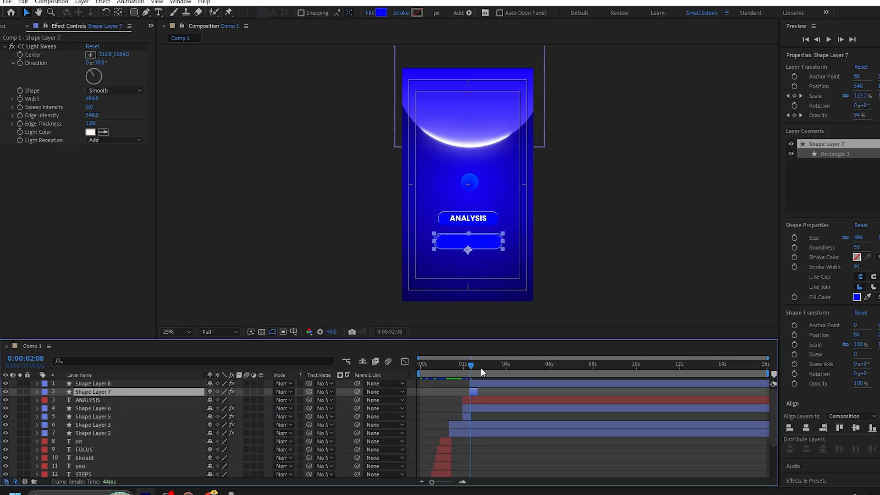
Preview the staggered appearance of the two buttons from 0:00:01:21
left_click(632, 280)
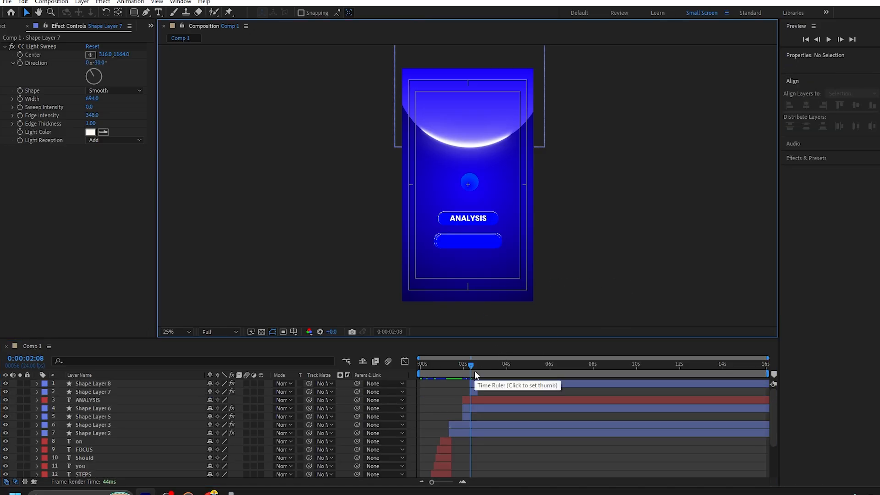
left_click_drag(474, 372, 461, 382)
key("space")
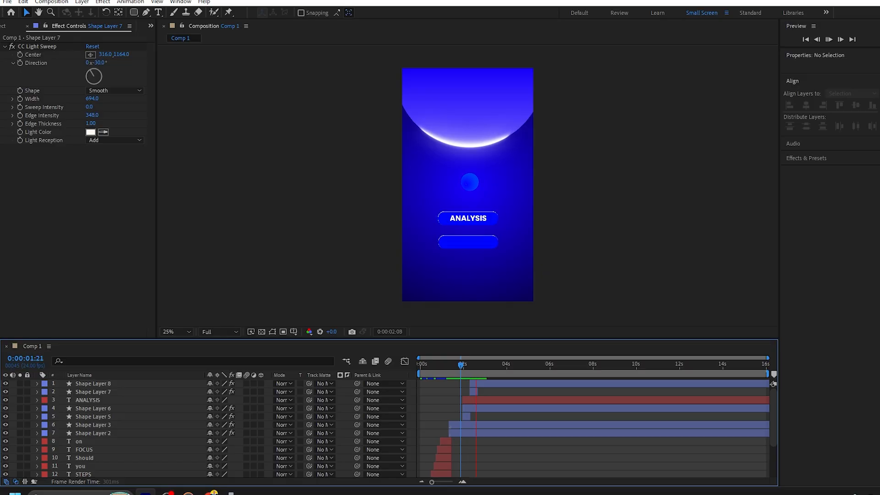
Duplicate the ANALYSIS text layer and move the copy to the top of the layer stack
left_click(87, 400)
key("ctrl+d")
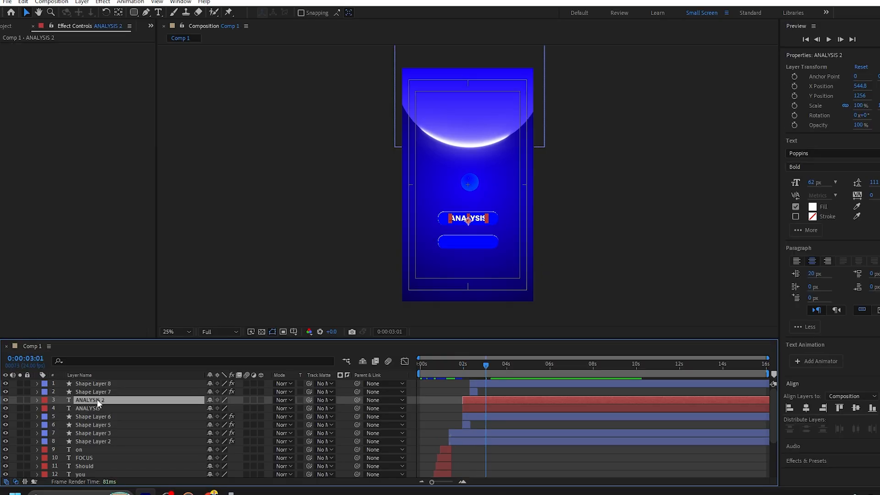
left_click_drag(98, 399, 103, 379)
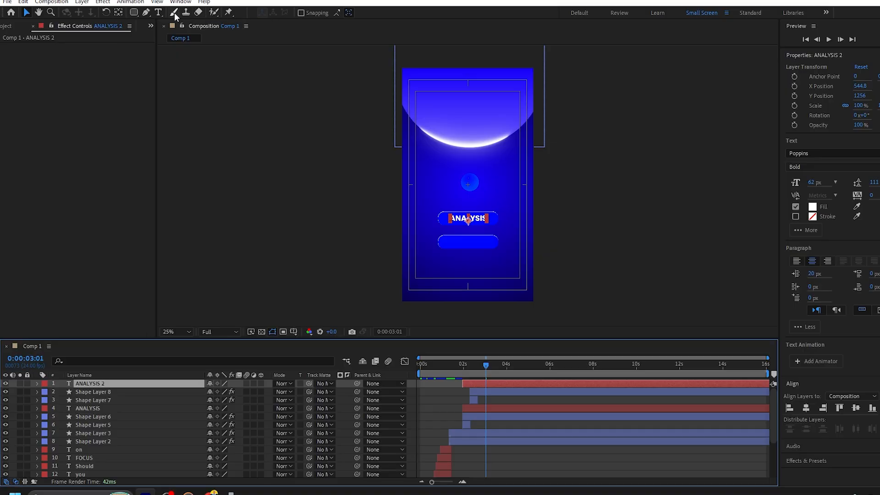